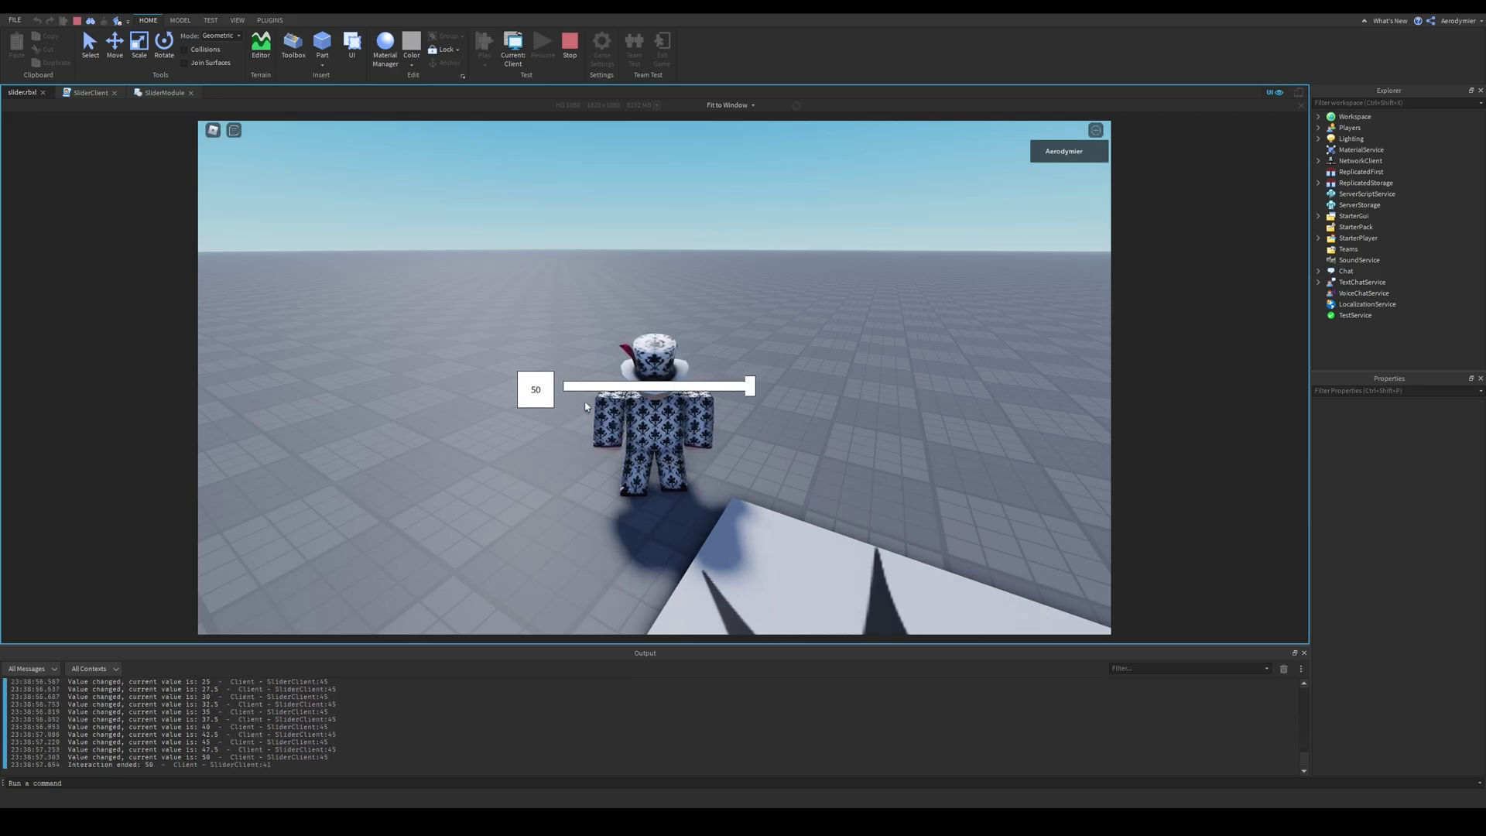
- Enter 25 as the slider's value, then stop the playtest and return to the place view
{"action": "left_click", "coordinate": [541, 396]}
{"action": "type", "text": "2"}
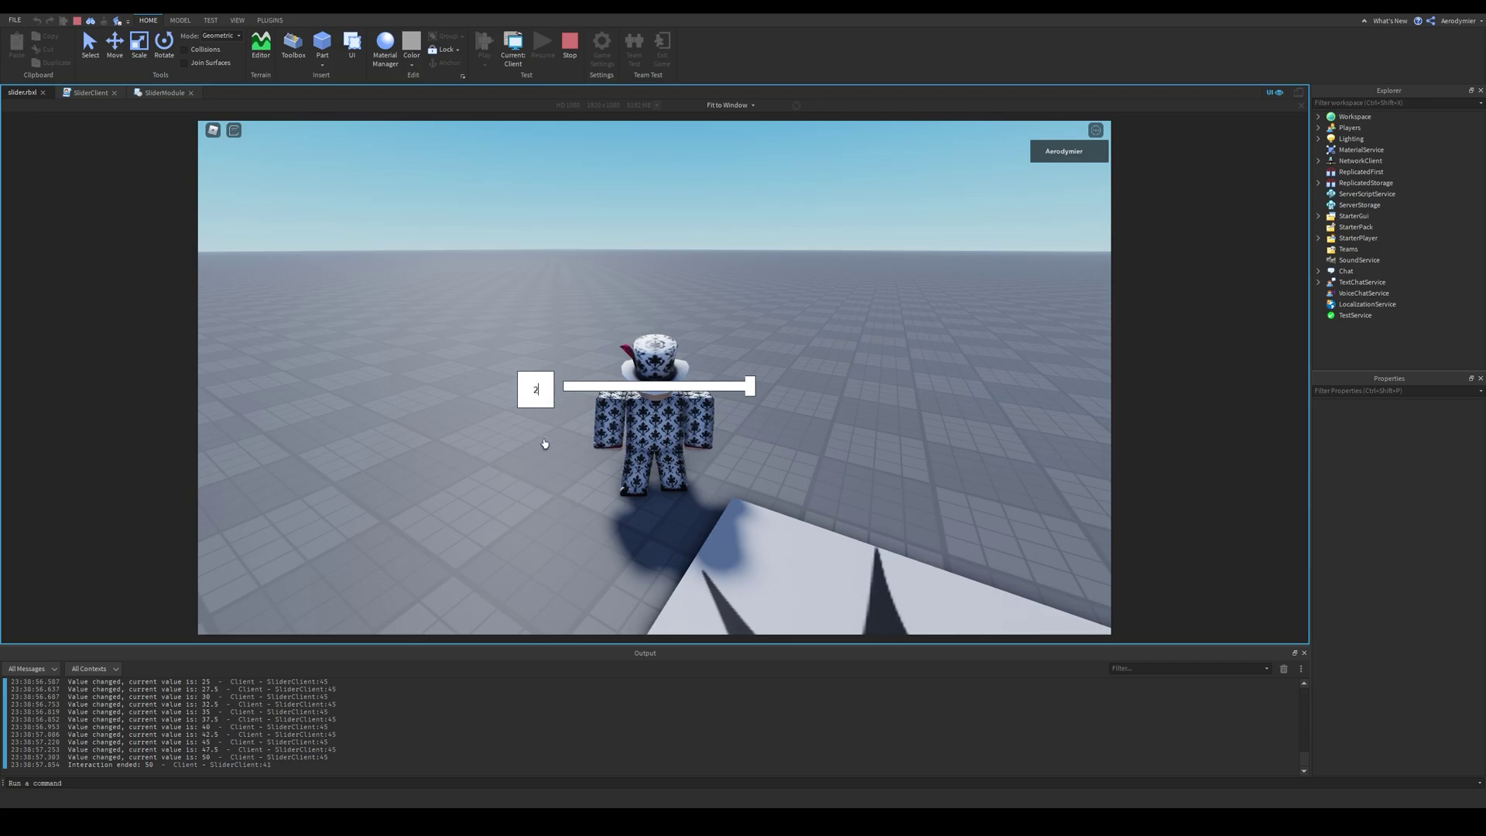
{"action": "type", "text": "5"}
{"action": "key", "text": "Return"}
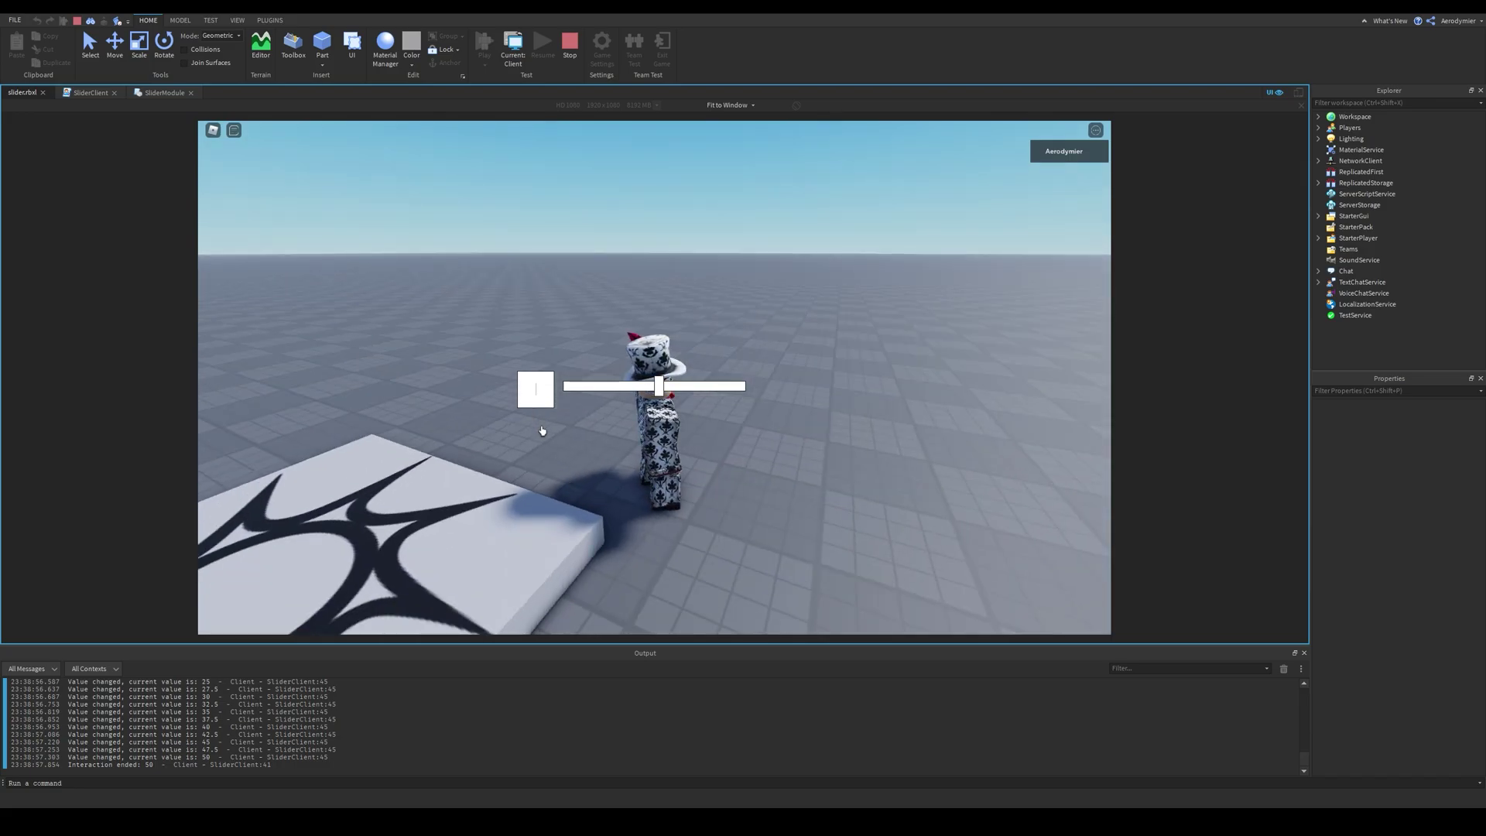
{"action": "key", "text": "shift+F5"}
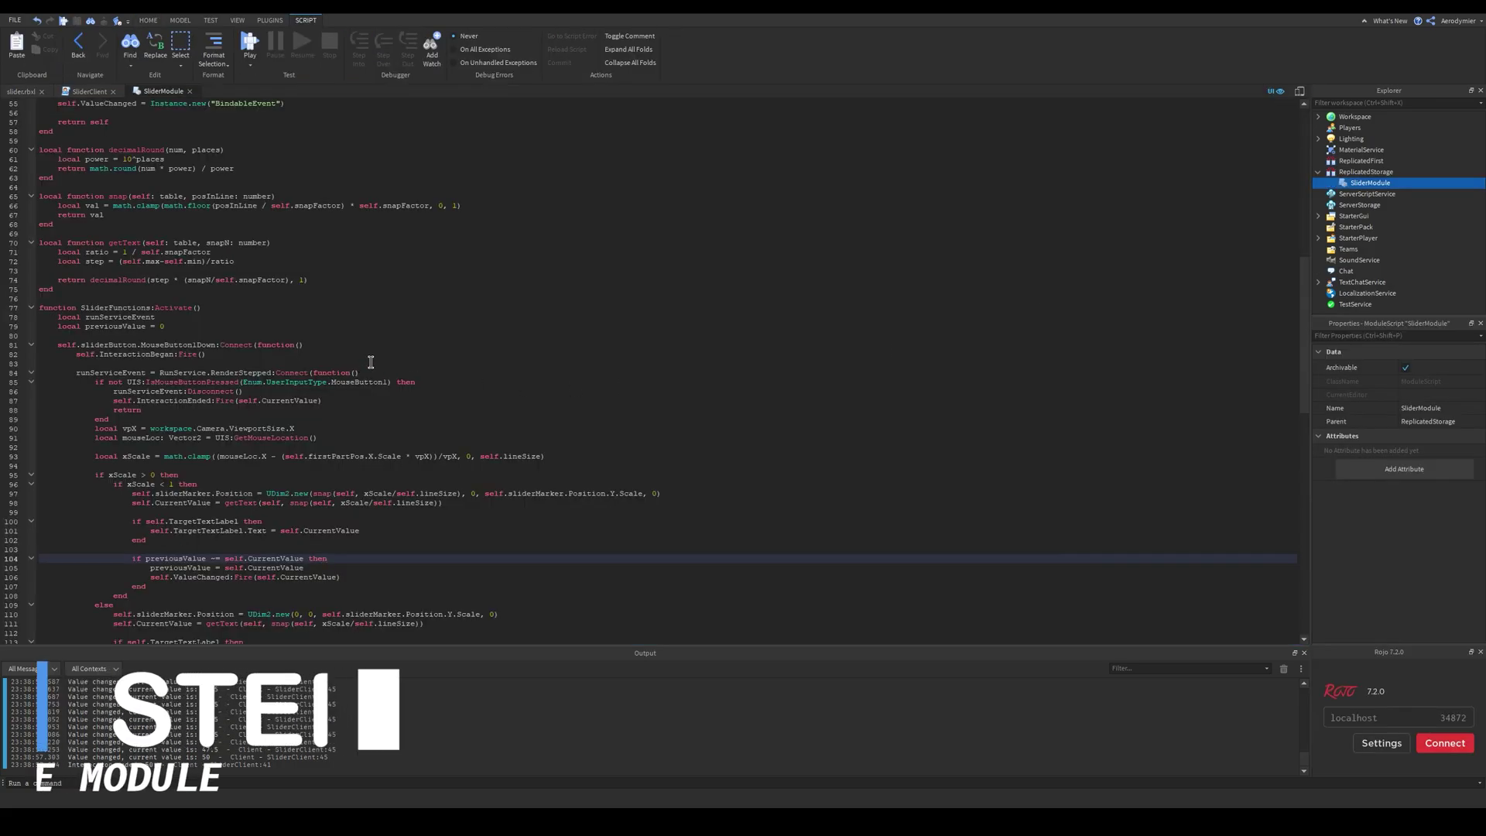
{"action": "scroll", "coordinate": [370, 361], "scroll_direction": "up", "scroll_amount": 13}
{"action": "scroll", "coordinate": [370, 362], "scroll_direction": "up", "scroll_amount": 1}
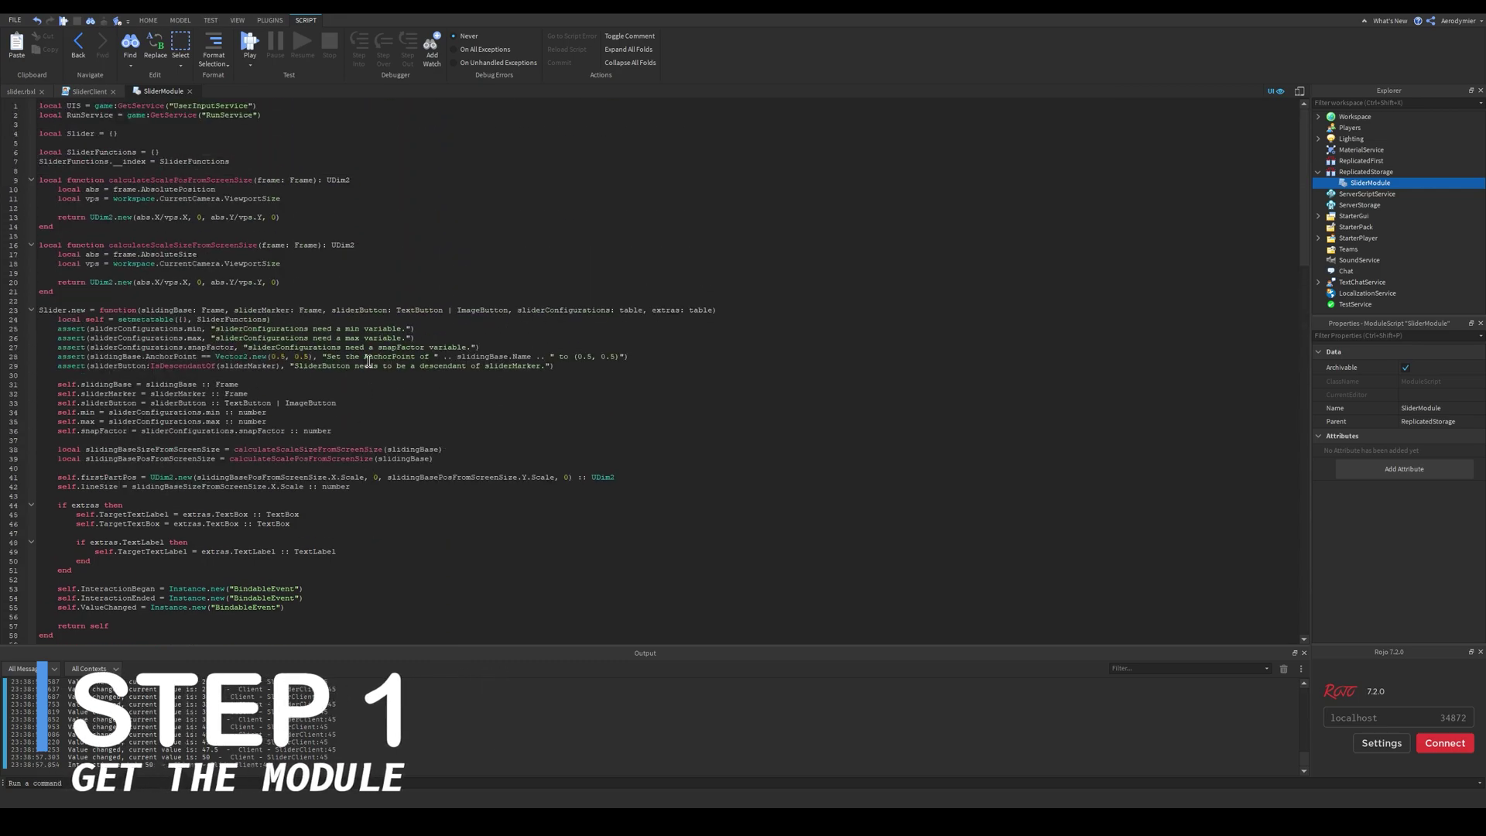
{"action": "left_click", "coordinate": [28, 92]}
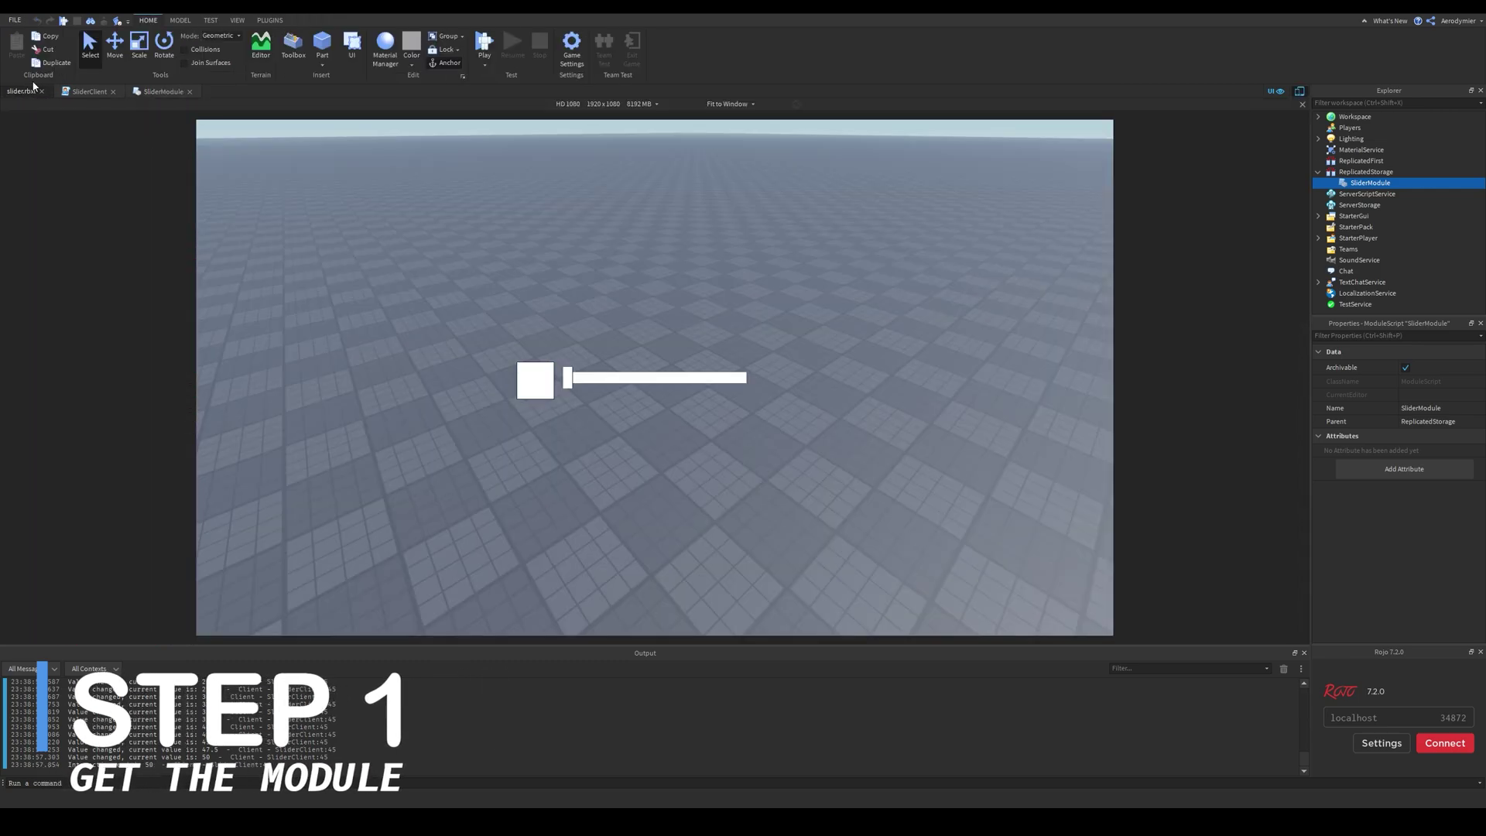
- Open Toolbox, browse Inventory > My Models to SliderModule, and bring up its script
{"action": "left_click", "coordinate": [239, 19]}
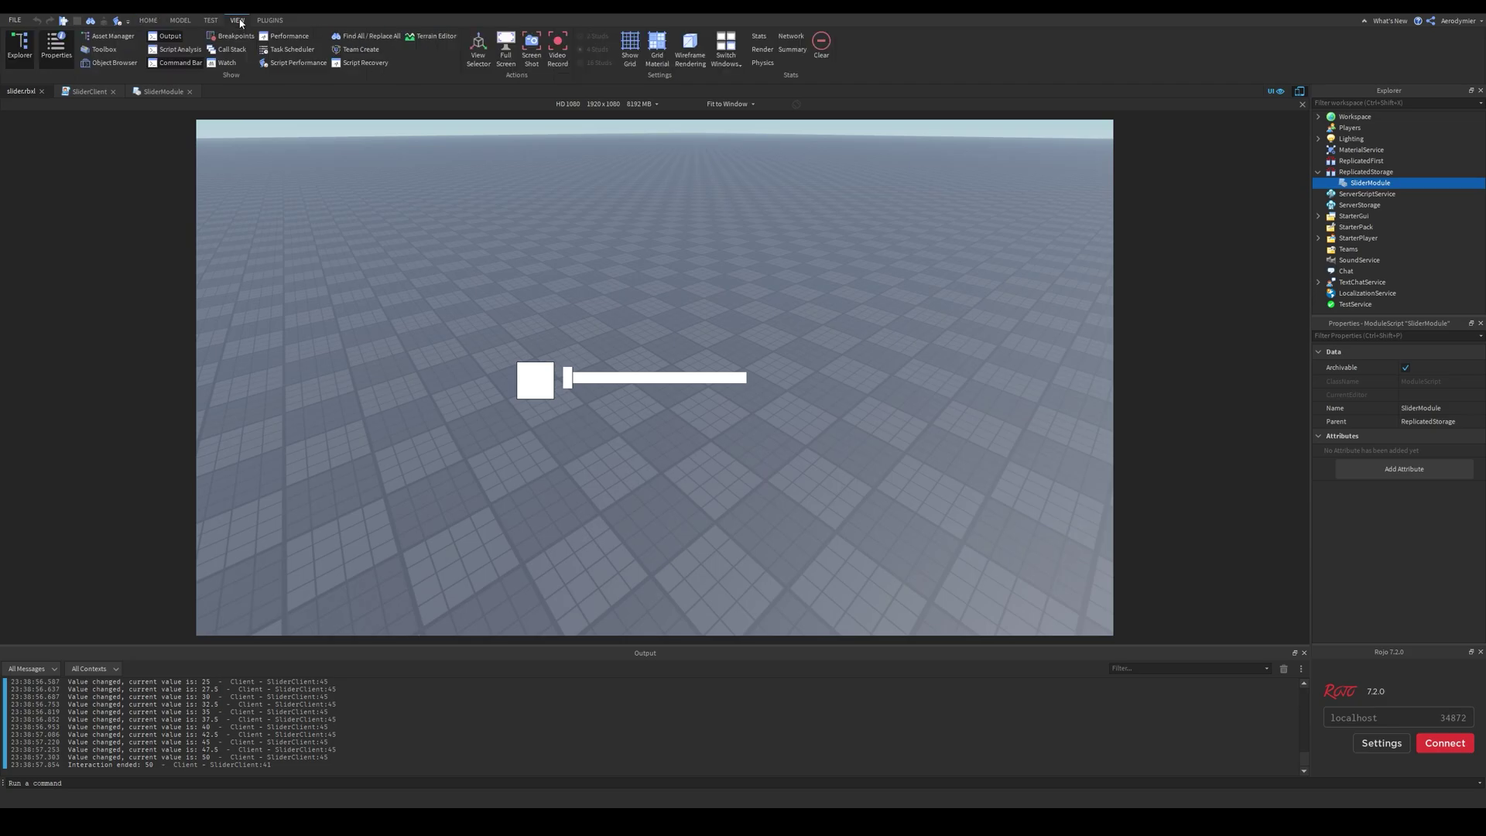
{"action": "left_click", "coordinate": [103, 49]}
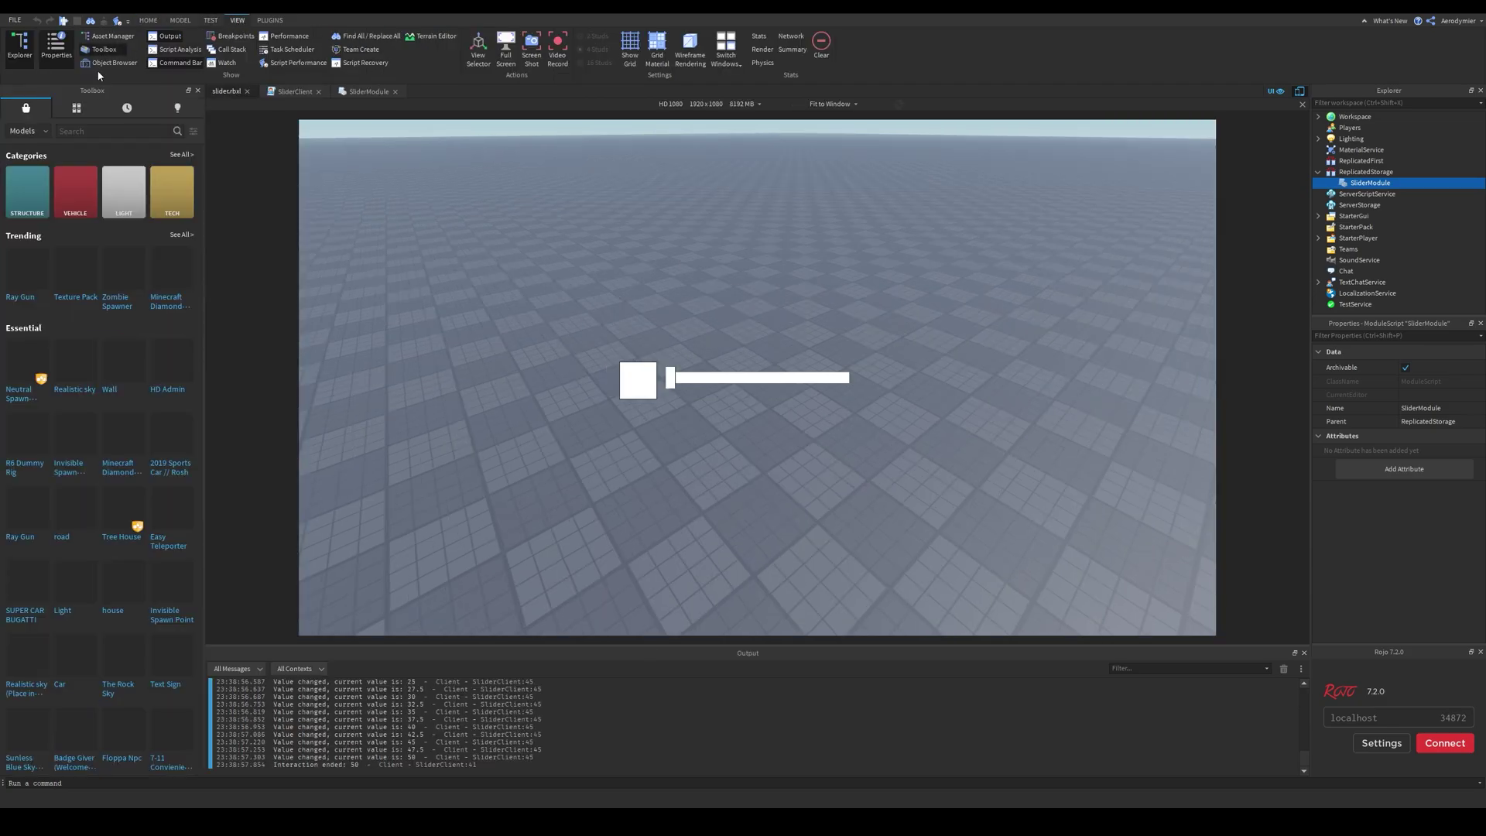
{"action": "left_click", "coordinate": [83, 130]}
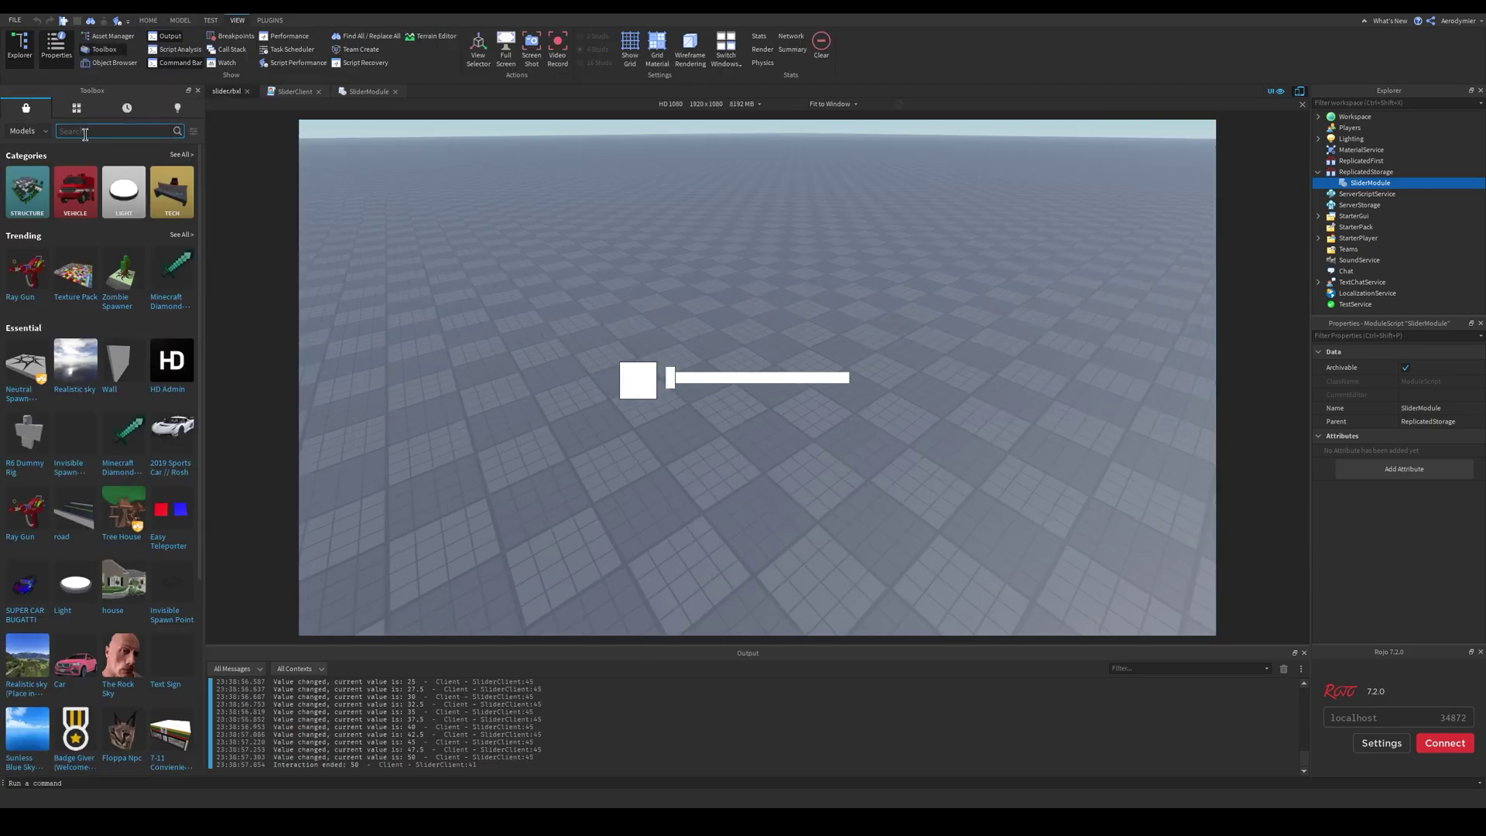
{"action": "left_click", "coordinate": [75, 107]}
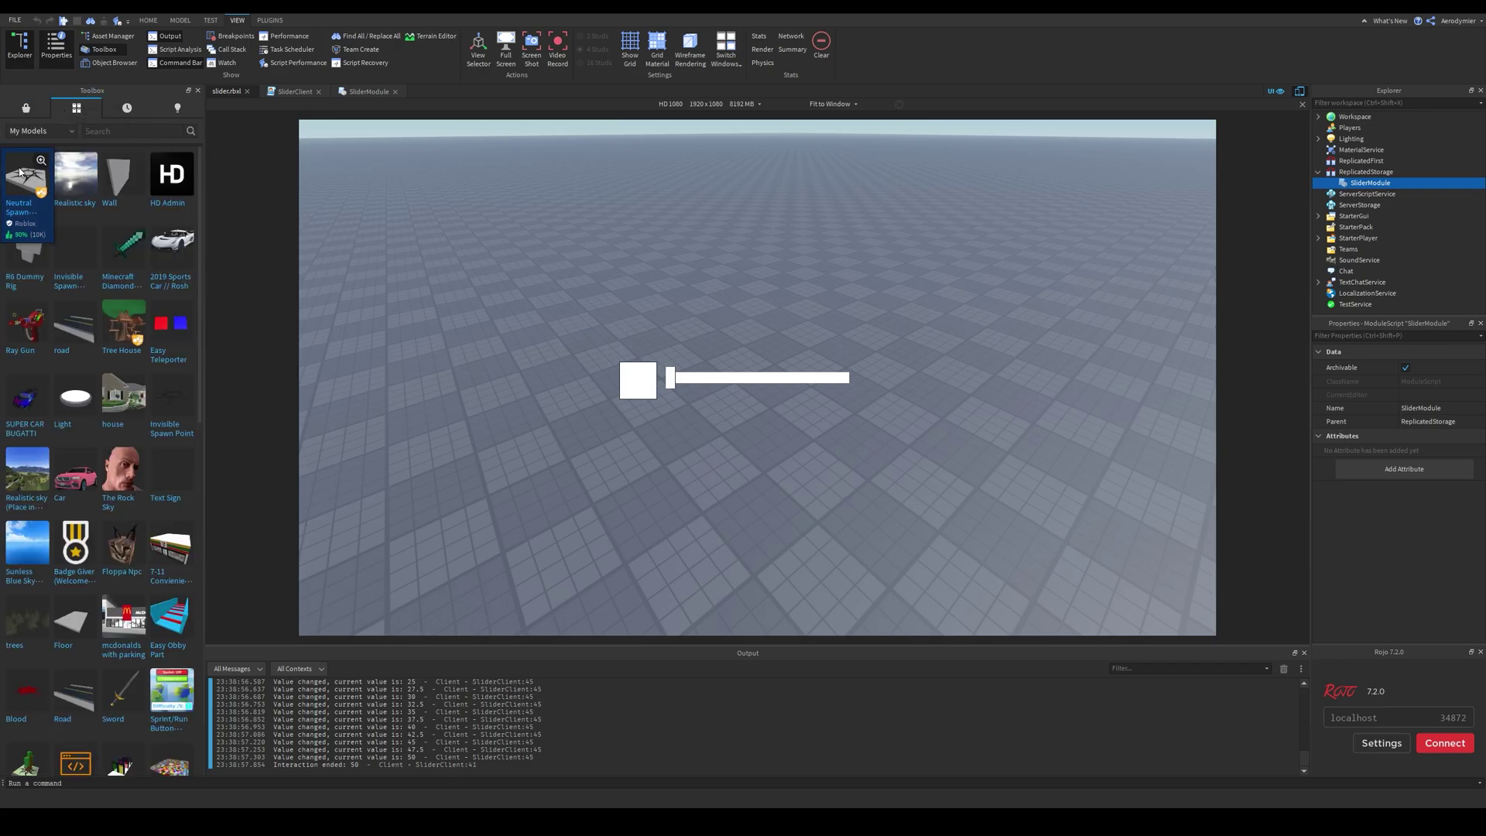
{"action": "left_click", "coordinate": [66, 131]}
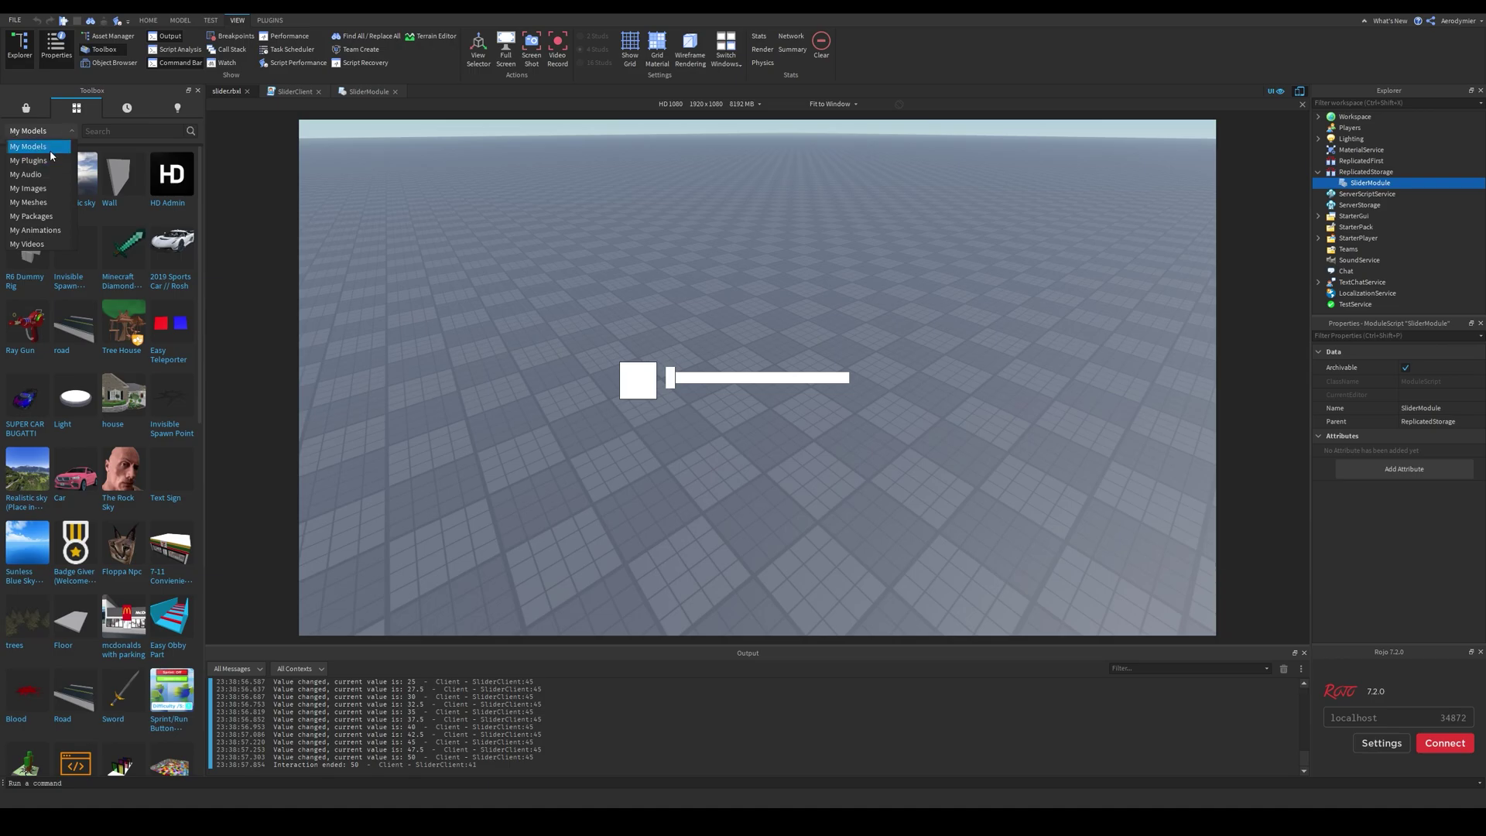
{"action": "left_click", "coordinate": [77, 110]}
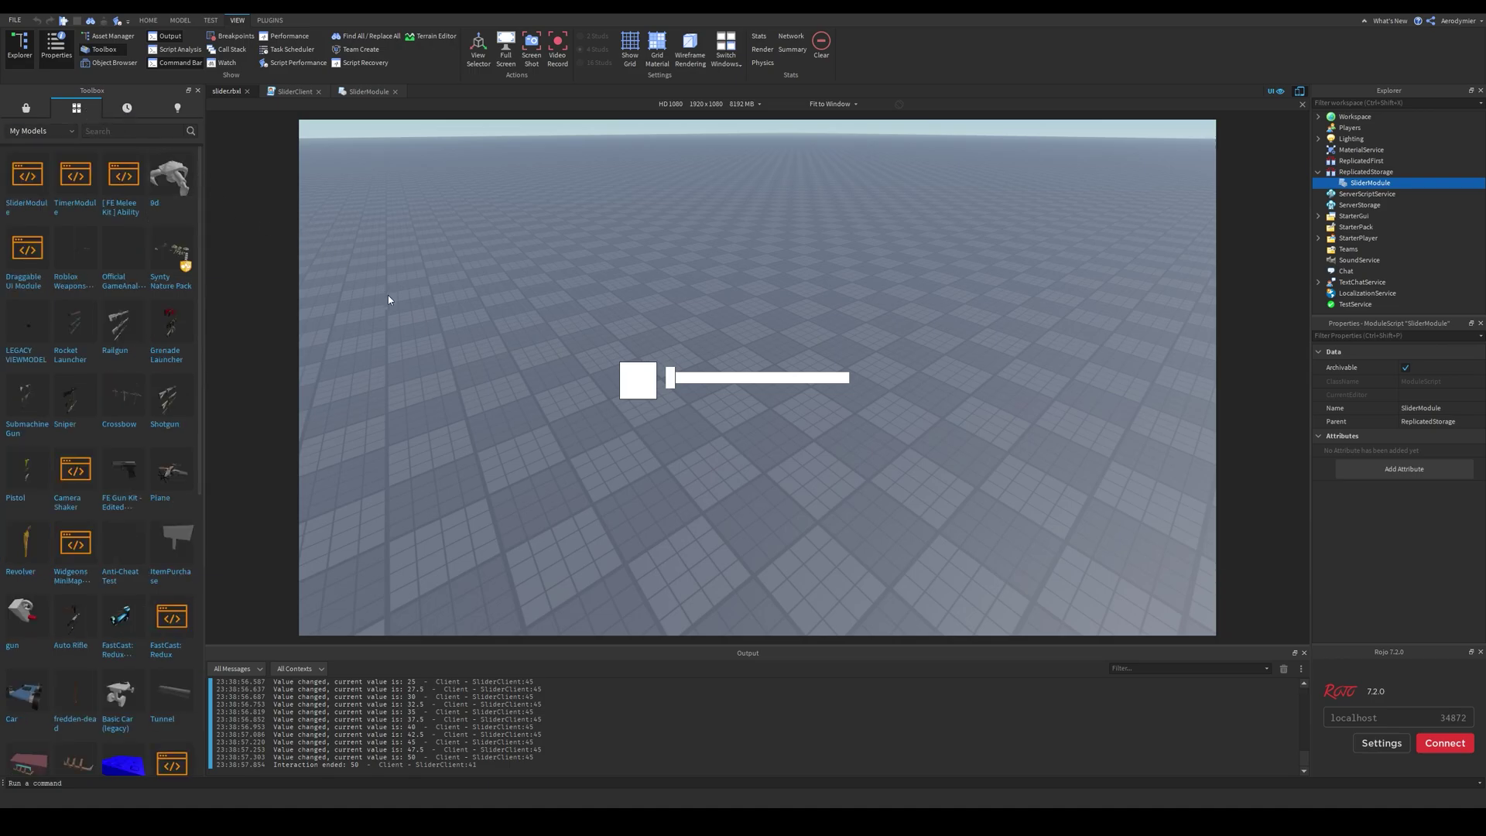
{"action": "key", "text": "shift+F5"}
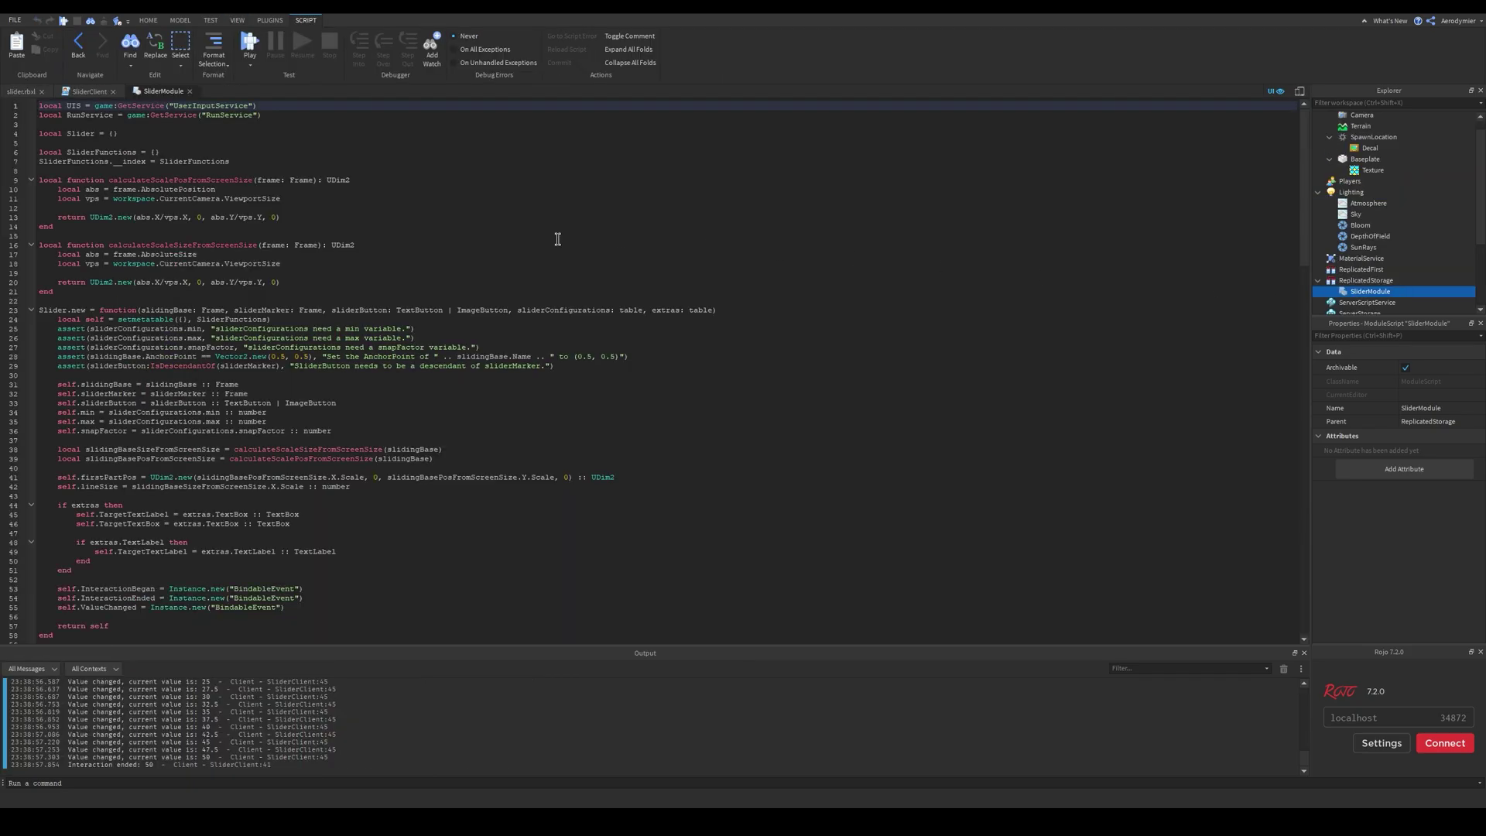
{"action": "scroll", "coordinate": [439, 238], "scroll_direction": "down", "scroll_amount": 5}
{"action": "scroll", "coordinate": [440, 237], "scroll_direction": "down", "scroll_amount": 5}
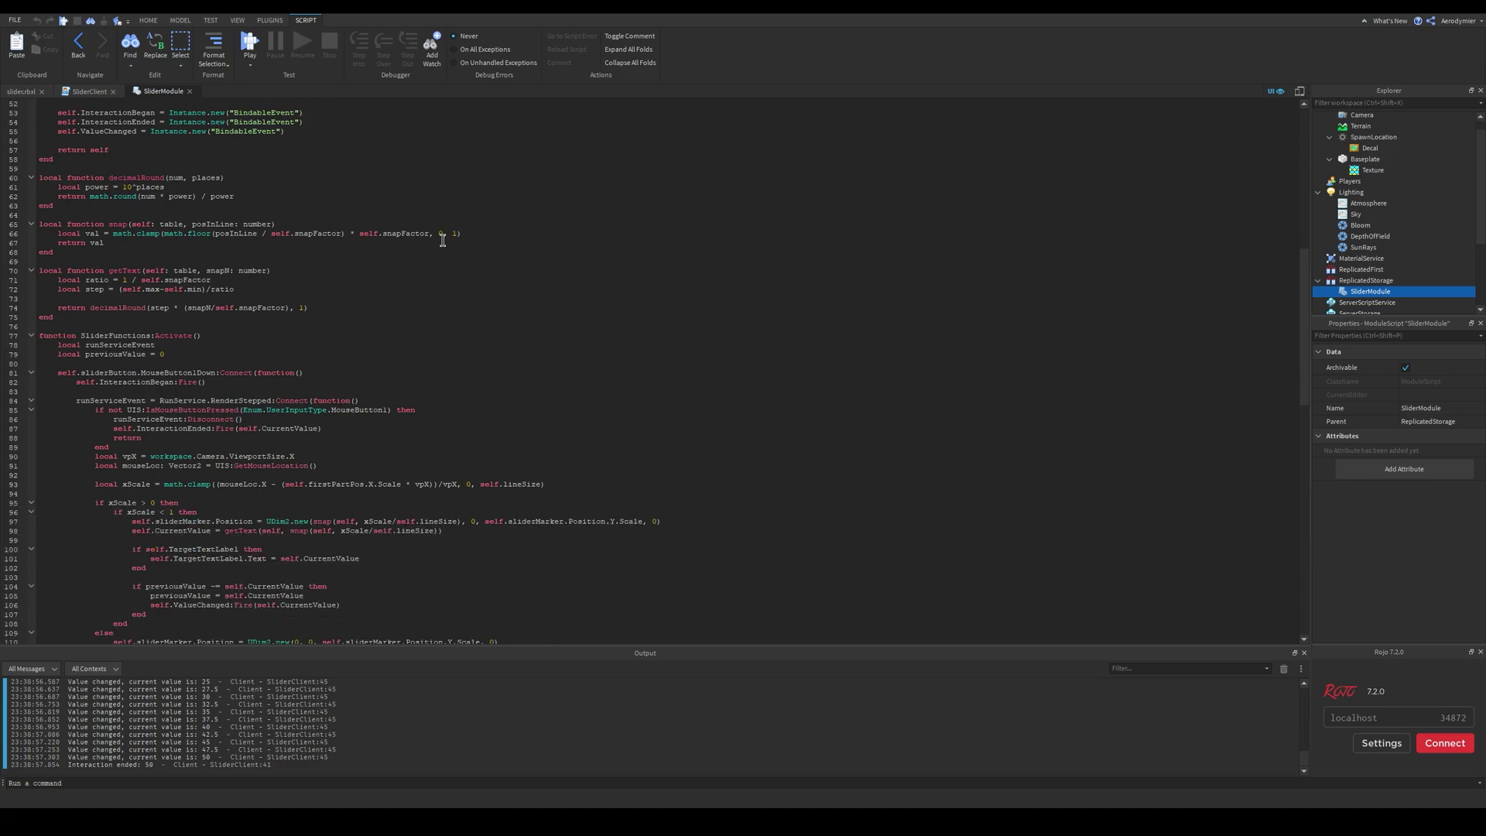
{"action": "scroll", "coordinate": [441, 240], "scroll_direction": "down", "scroll_amount": 5}
{"action": "scroll", "coordinate": [443, 243], "scroll_direction": "down", "scroll_amount": 5}
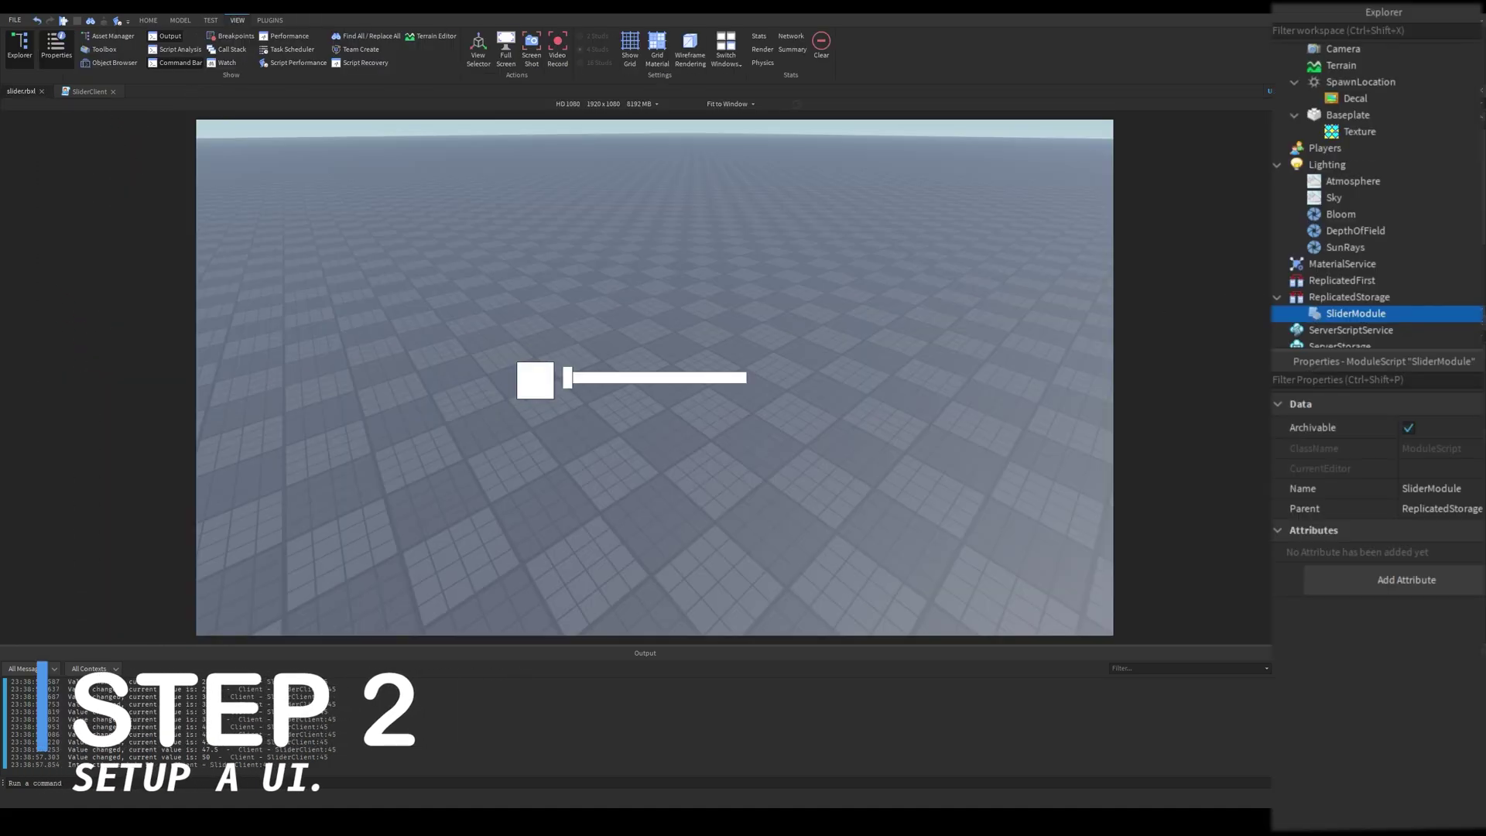
{"action": "scroll", "coordinate": [1322, 251], "scroll_direction": "down", "scroll_amount": 3}
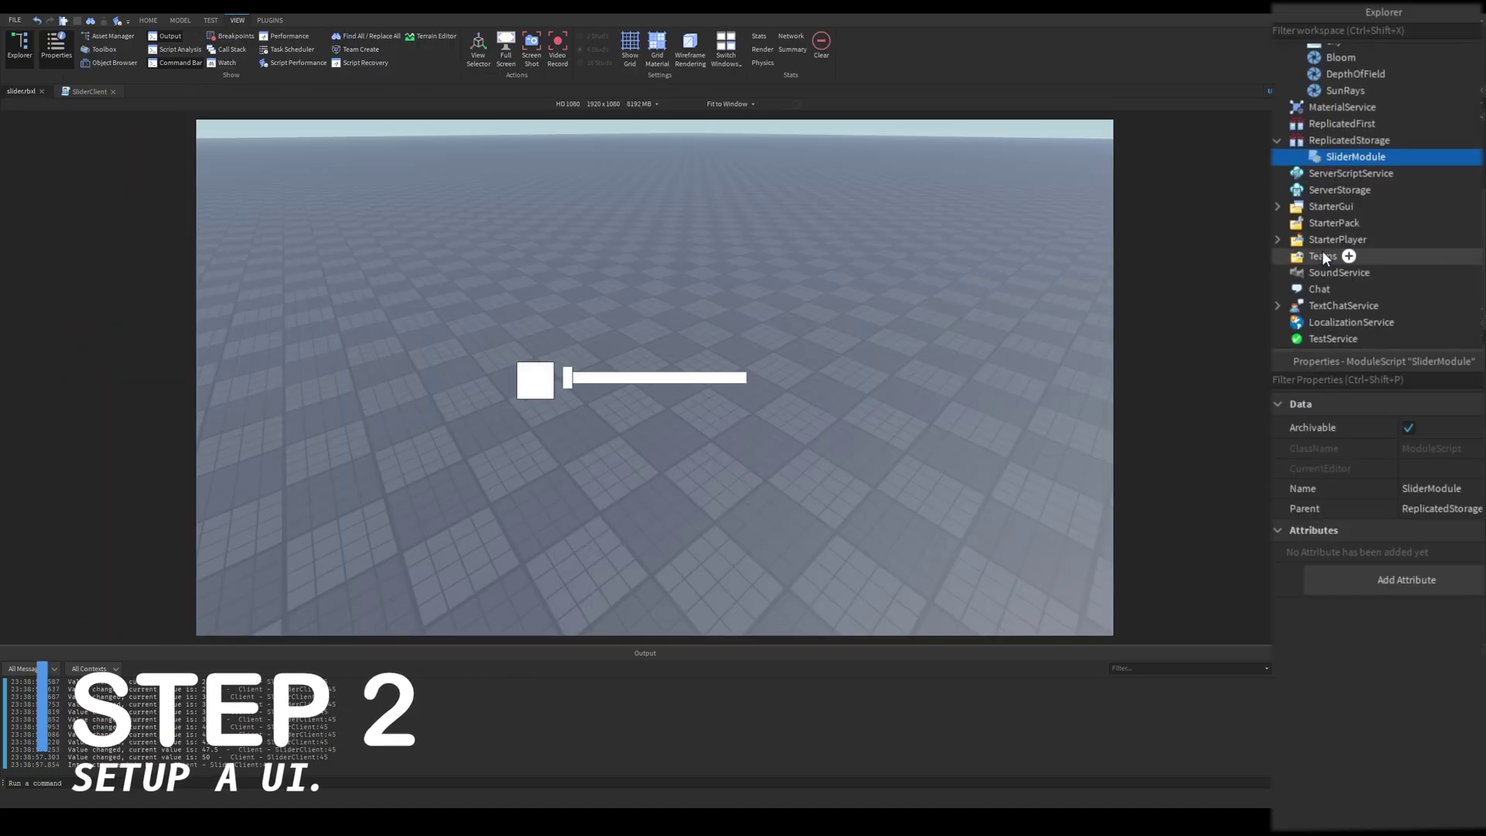
- Expand ScreenGui, SlidingPart, Slider and ValueFrame in Explorer, and inspect ScreenGui's properties
{"action": "left_click", "coordinate": [1295, 223]}
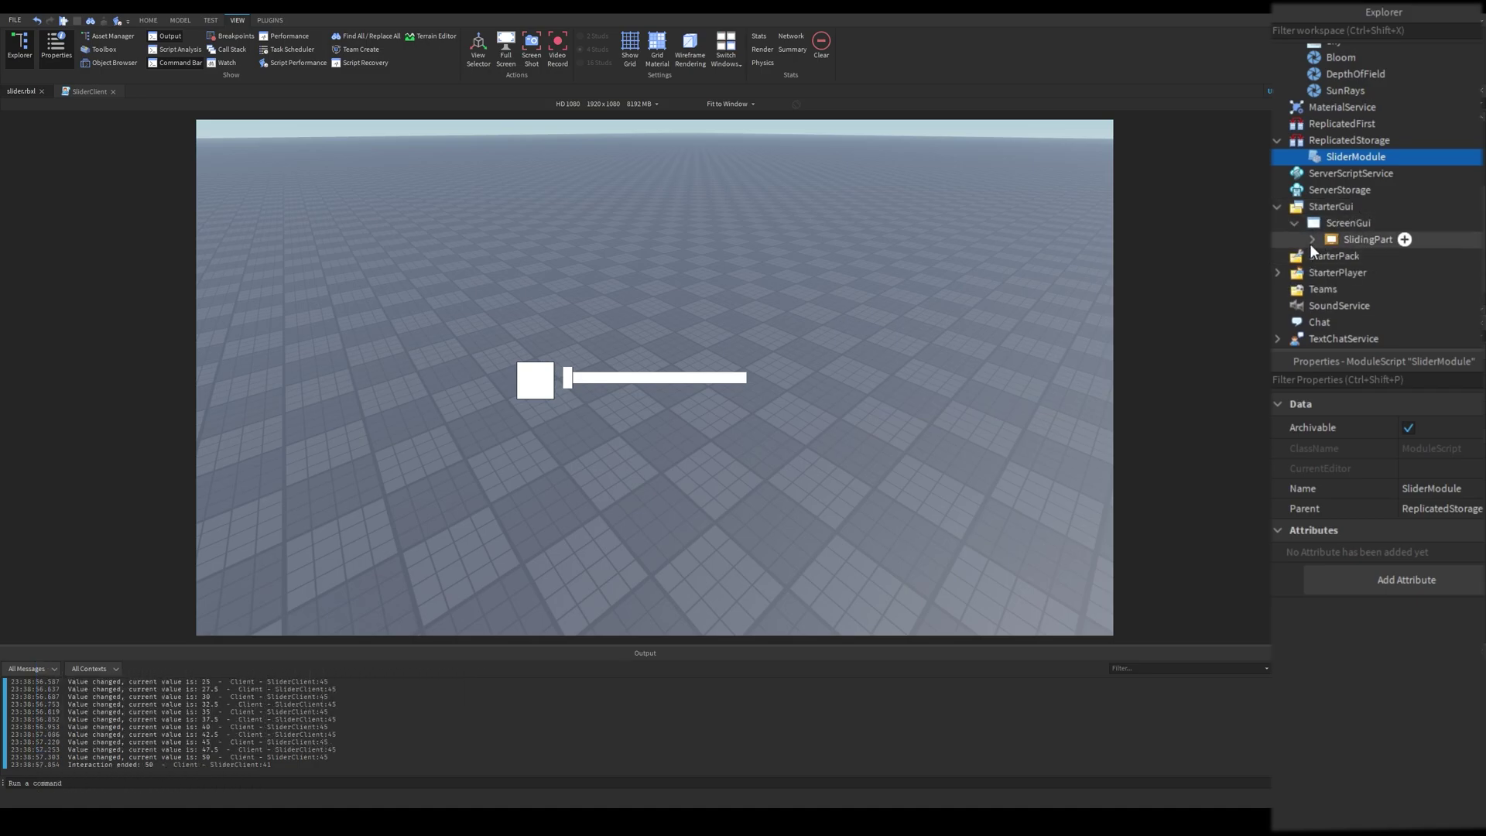
{"action": "left_click", "coordinate": [1330, 255]}
{"action": "left_click", "coordinate": [1327, 300]}
{"action": "scroll", "coordinate": [1333, 278], "scroll_direction": "down", "scroll_amount": 2}
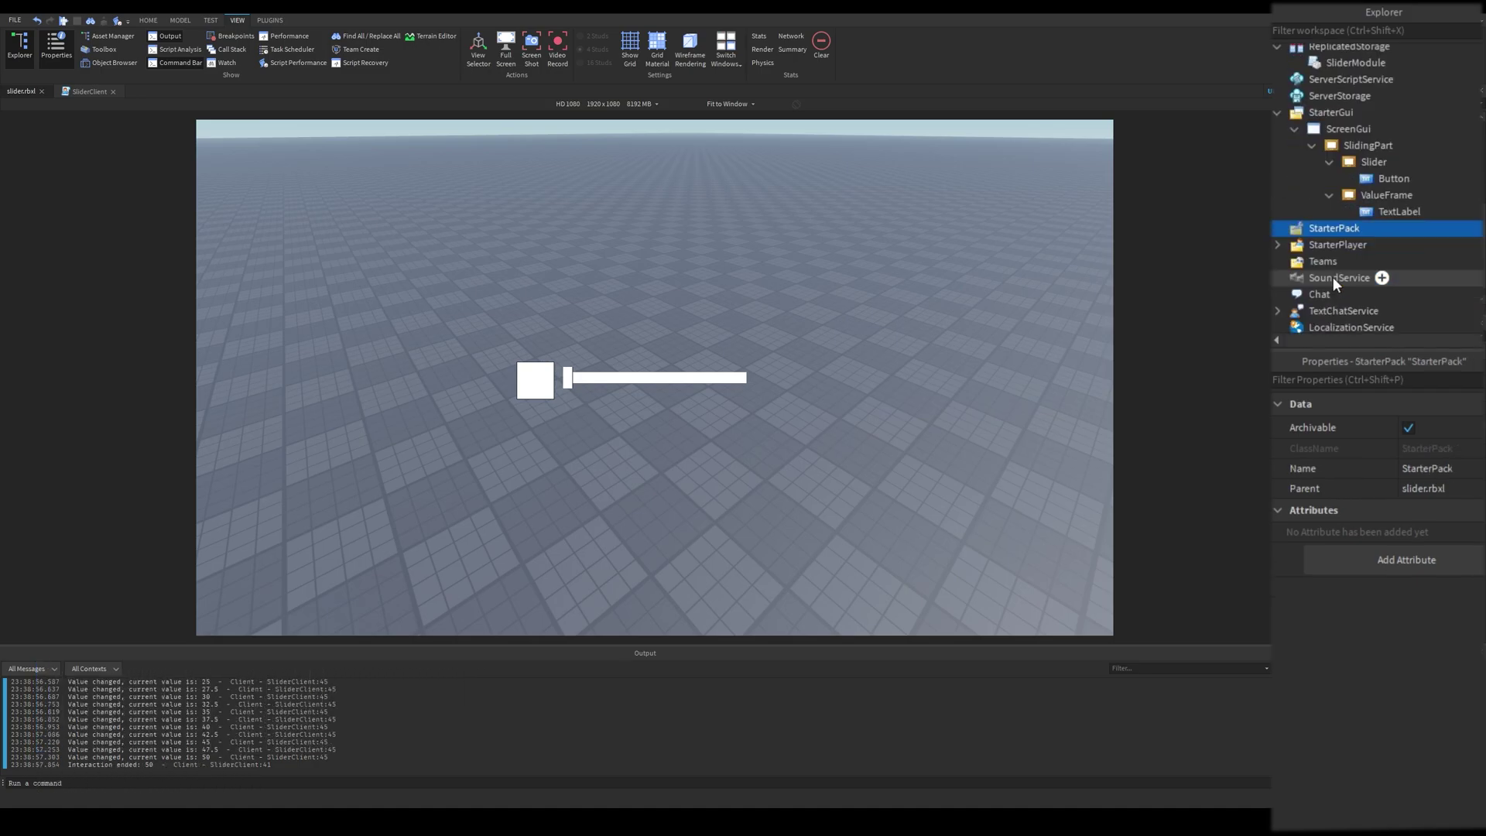
{"action": "left_click", "coordinate": [1338, 129]}
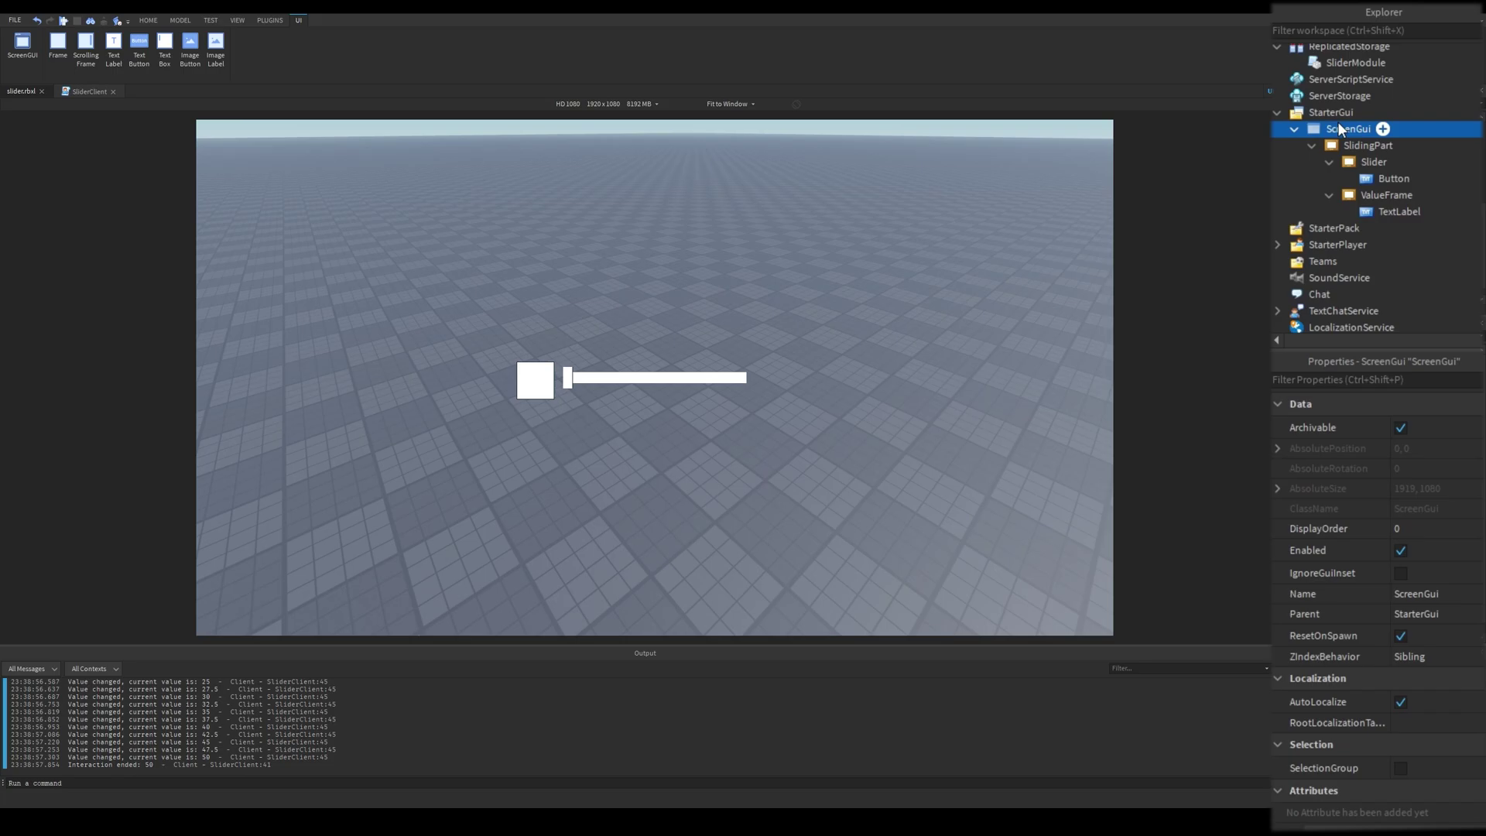
- Inspect the SlidingPart and Slider frames' properties, then select StarterGui to clear the guides
{"action": "left_click", "coordinate": [1365, 147]}
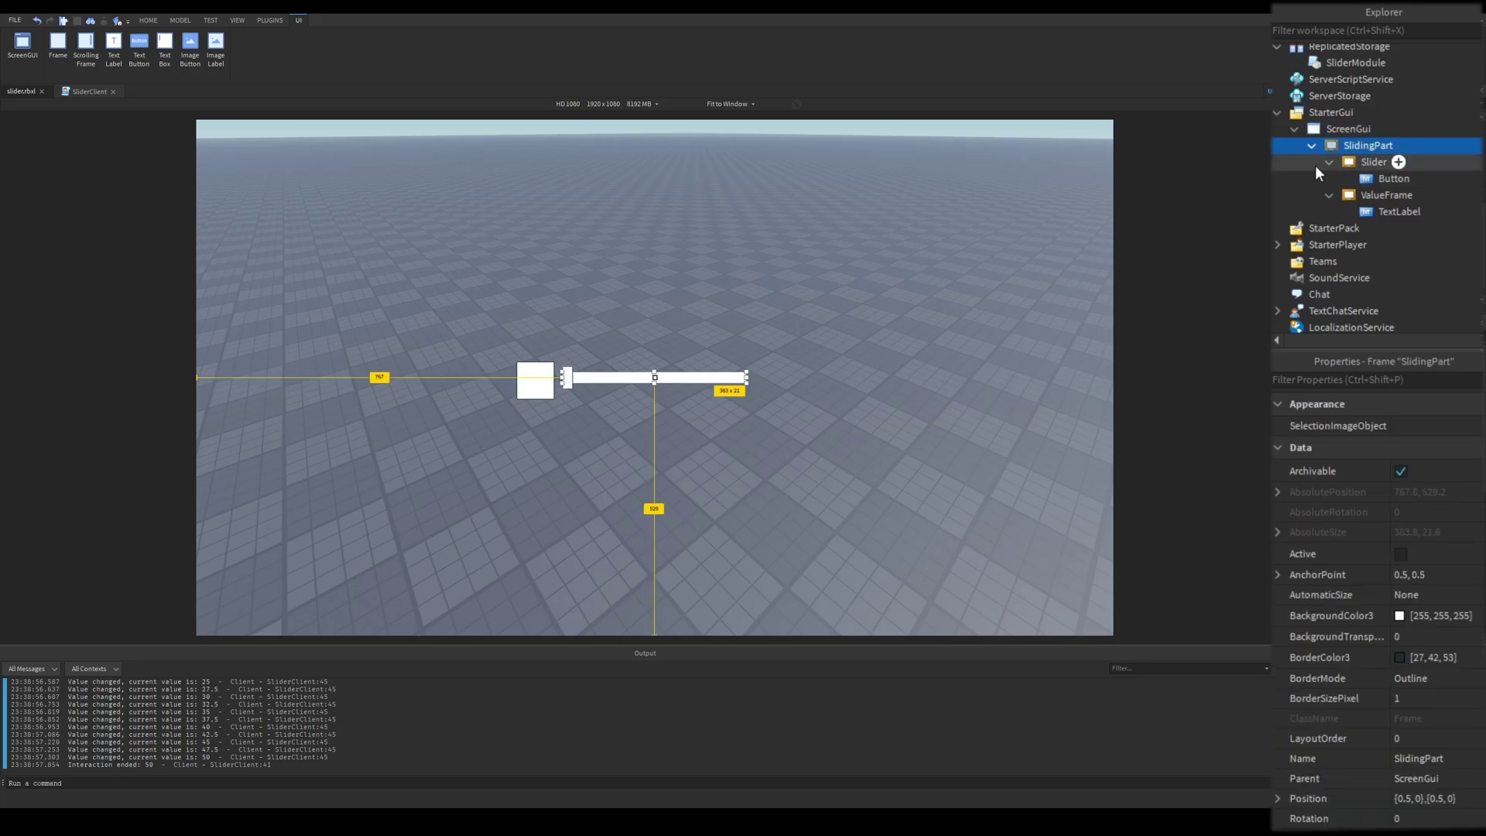
{"action": "left_click", "coordinate": [1365, 164]}
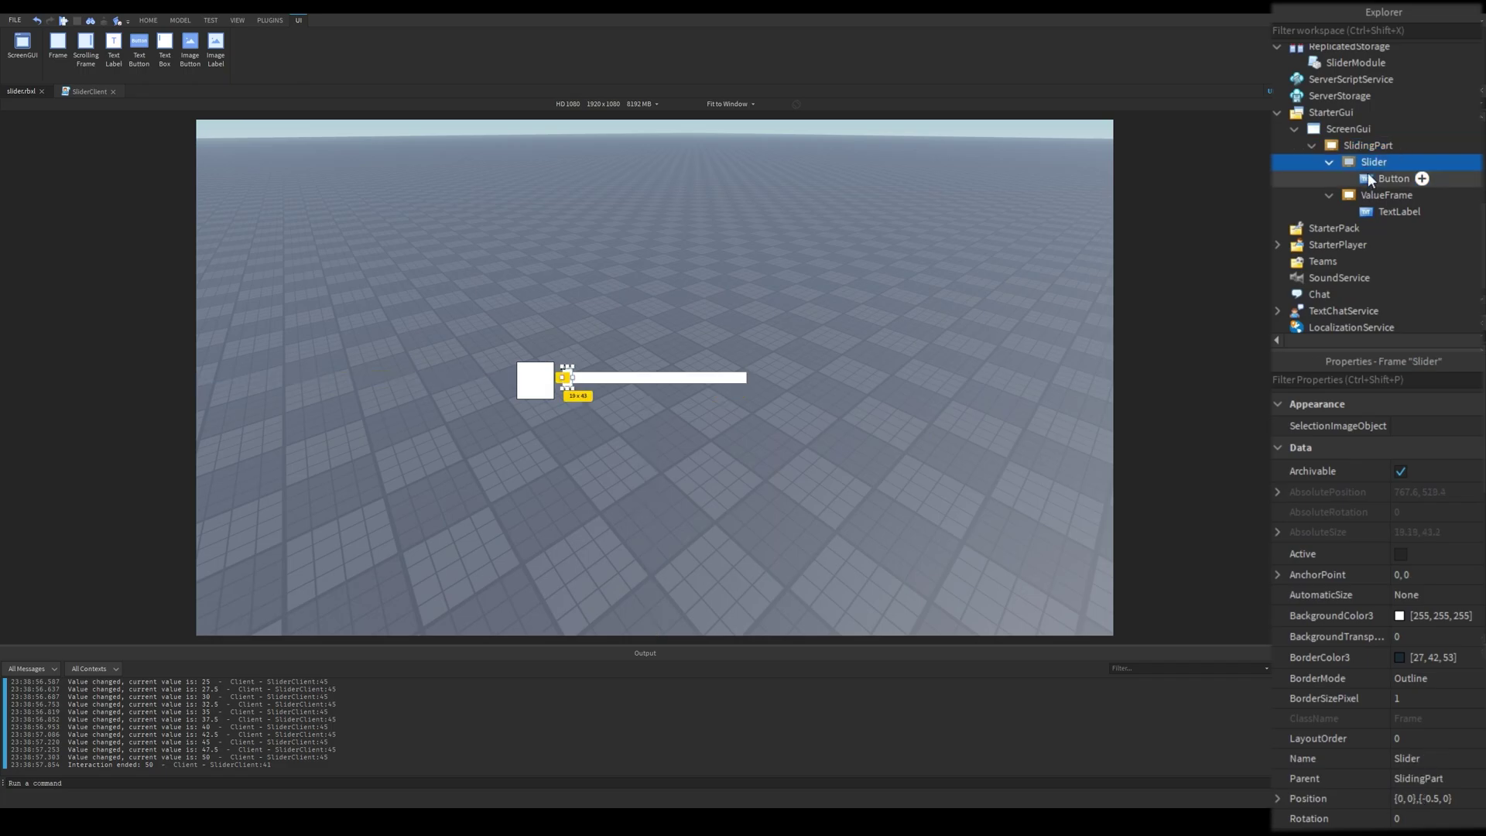
{"action": "left_click", "coordinate": [1345, 144]}
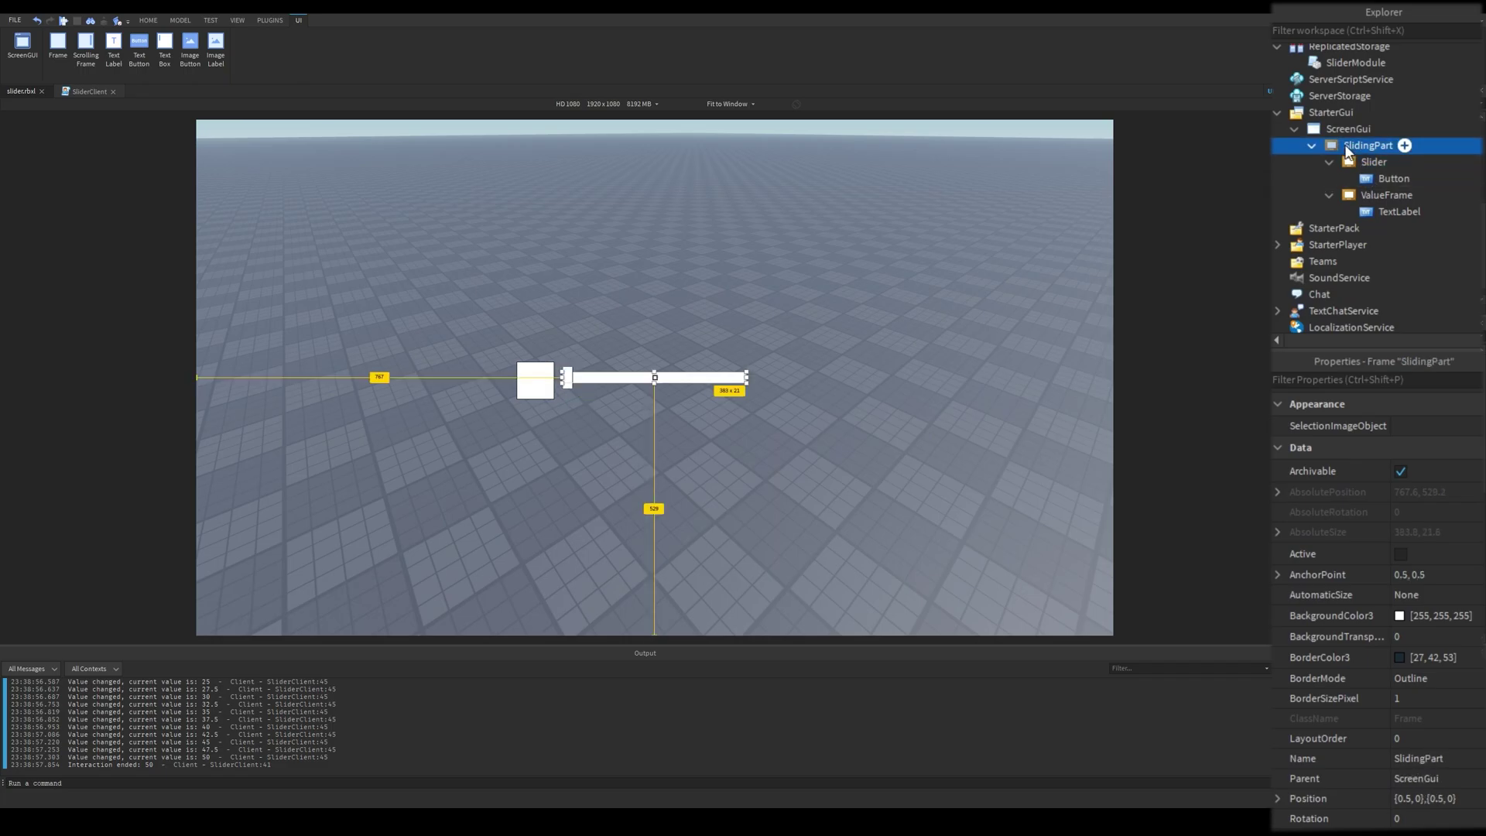
{"action": "left_click", "coordinate": [1365, 164]}
{"action": "left_click", "coordinate": [1334, 142]}
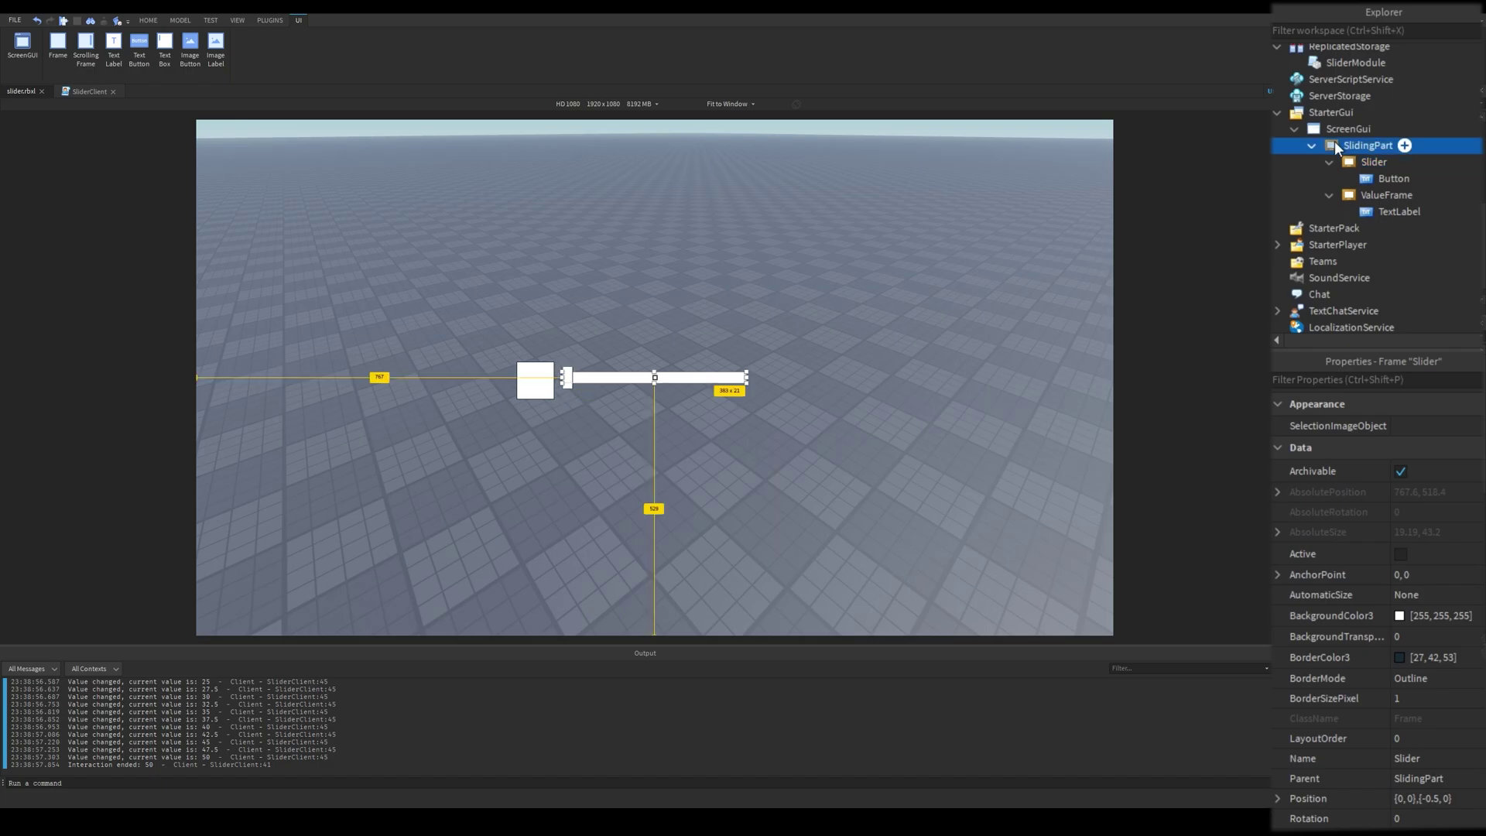
{"action": "left_click", "coordinate": [1350, 114]}
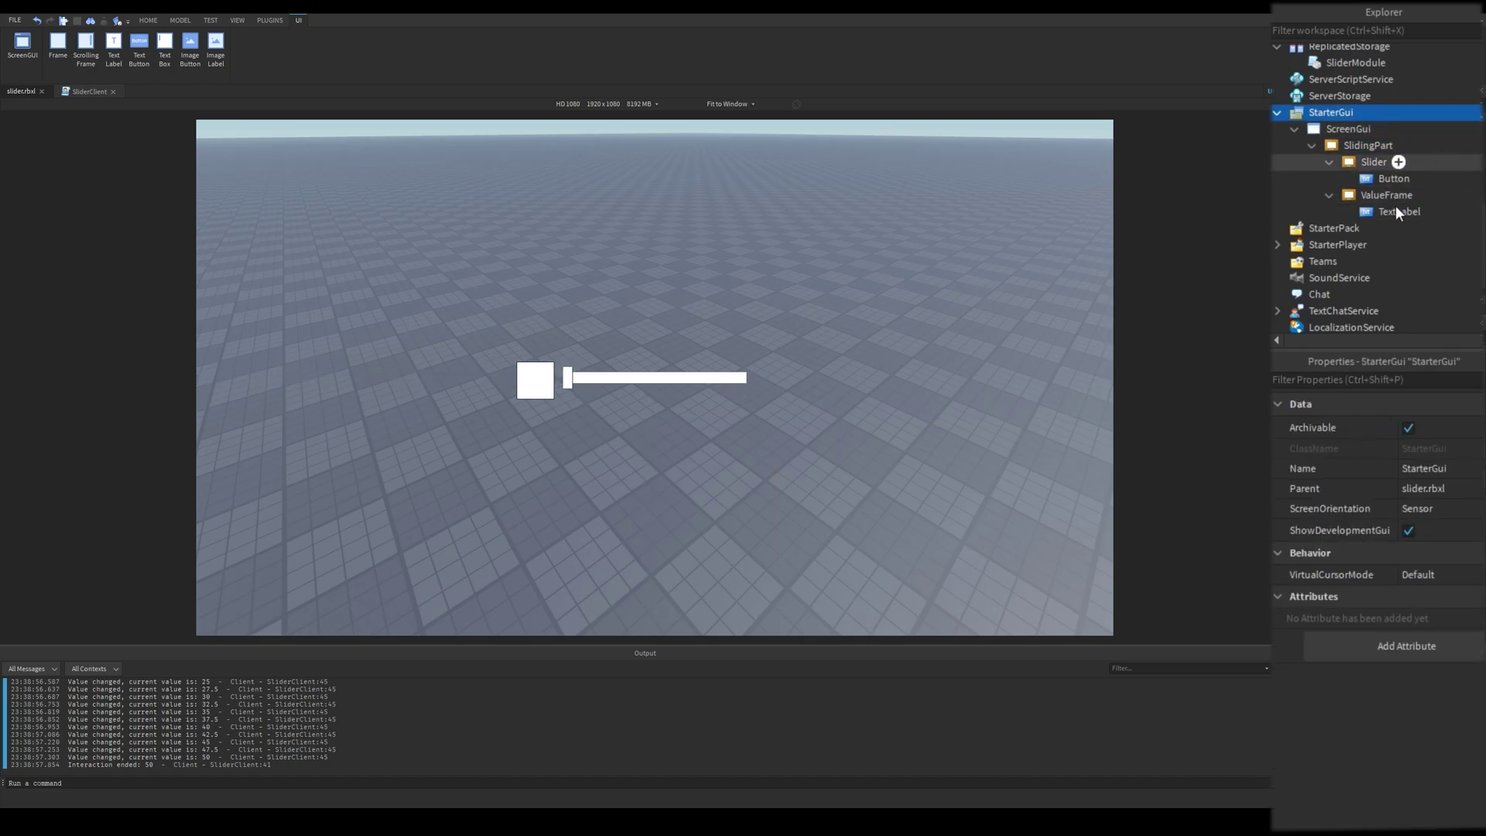
- Inspect the ValueFrame box, its TextLabel, and the Slider frame once more
{"action": "left_click", "coordinate": [1367, 196]}
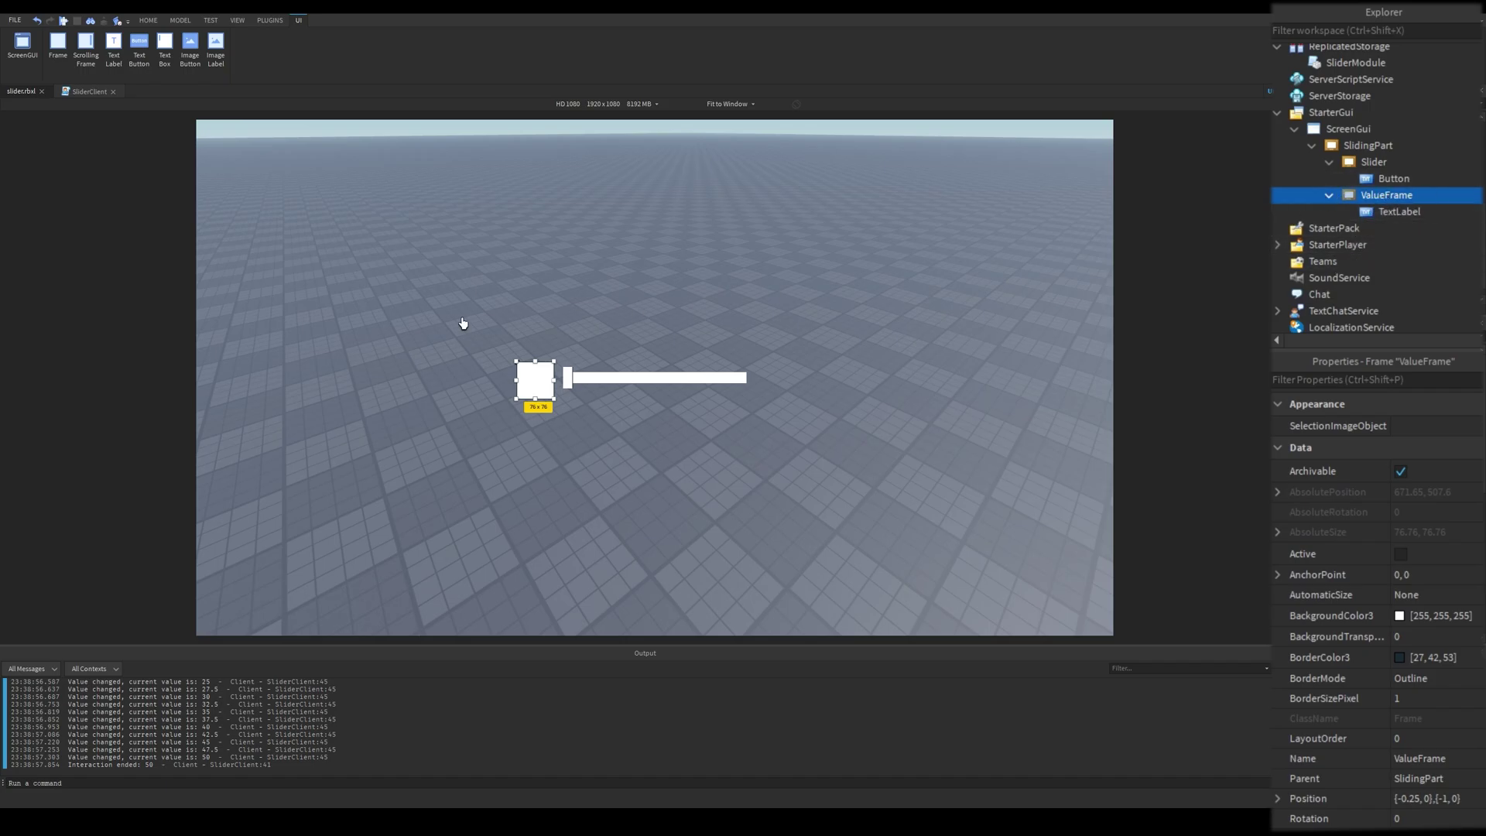
{"action": "mouse_move", "coordinate": [1387, 195]}
{"action": "left_click", "coordinate": [1396, 212]}
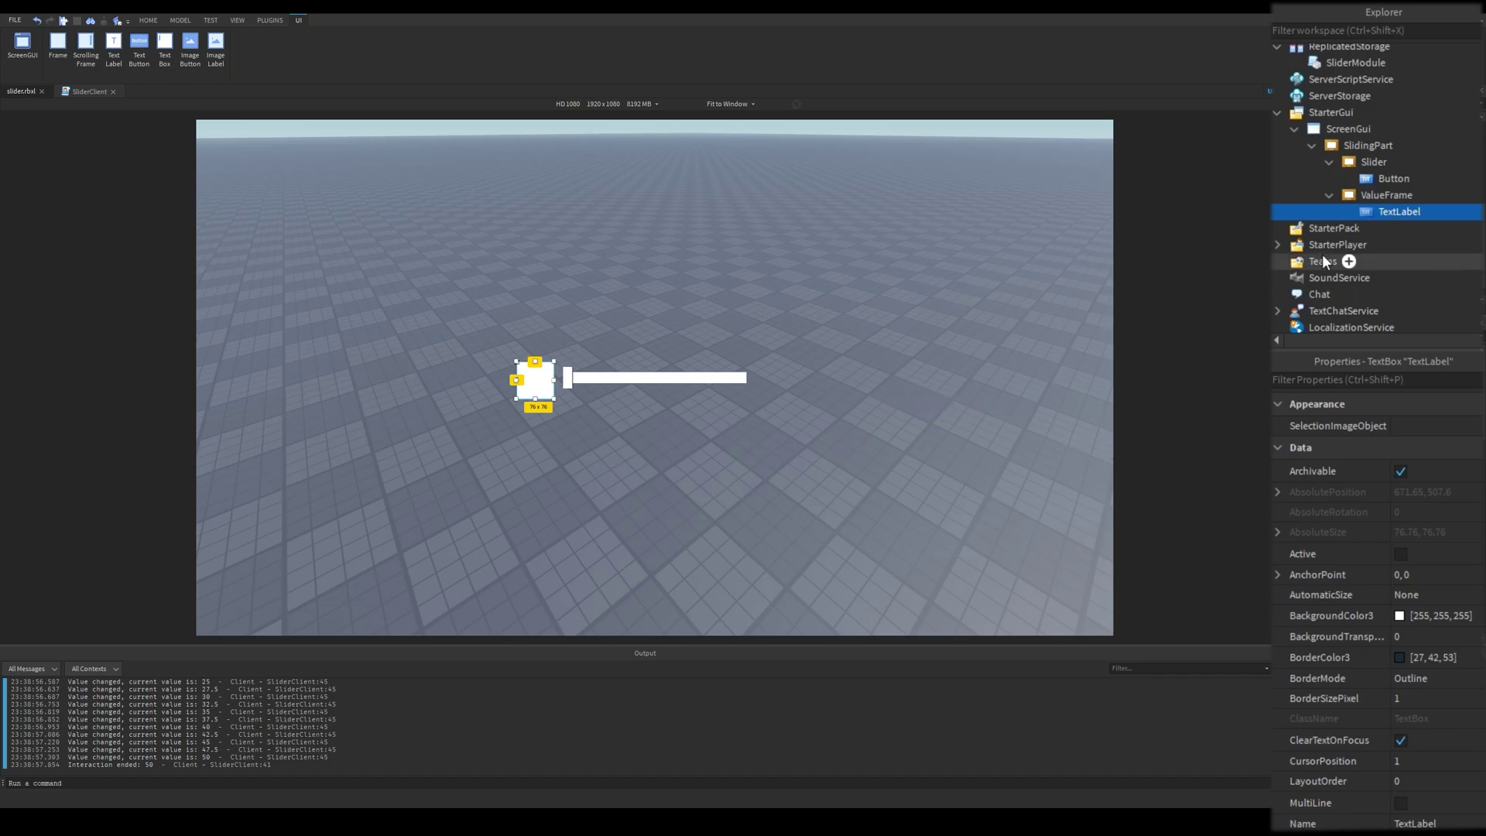
{"action": "left_click", "coordinate": [1370, 145]}
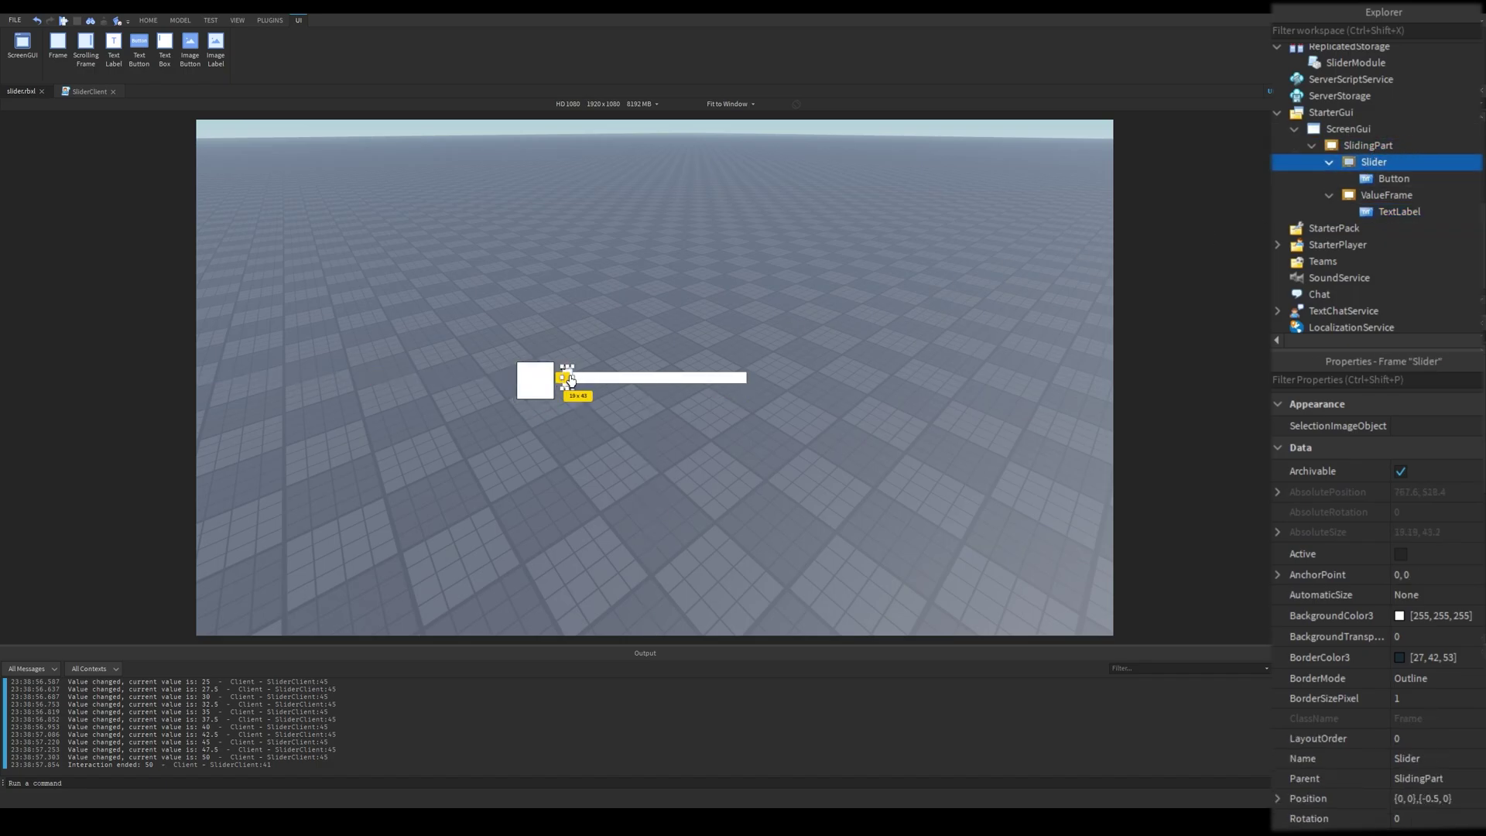
- Try a darker BackgroundColor3 on the slider marker, then restore it to white
{"action": "left_click", "coordinate": [1398, 615]}
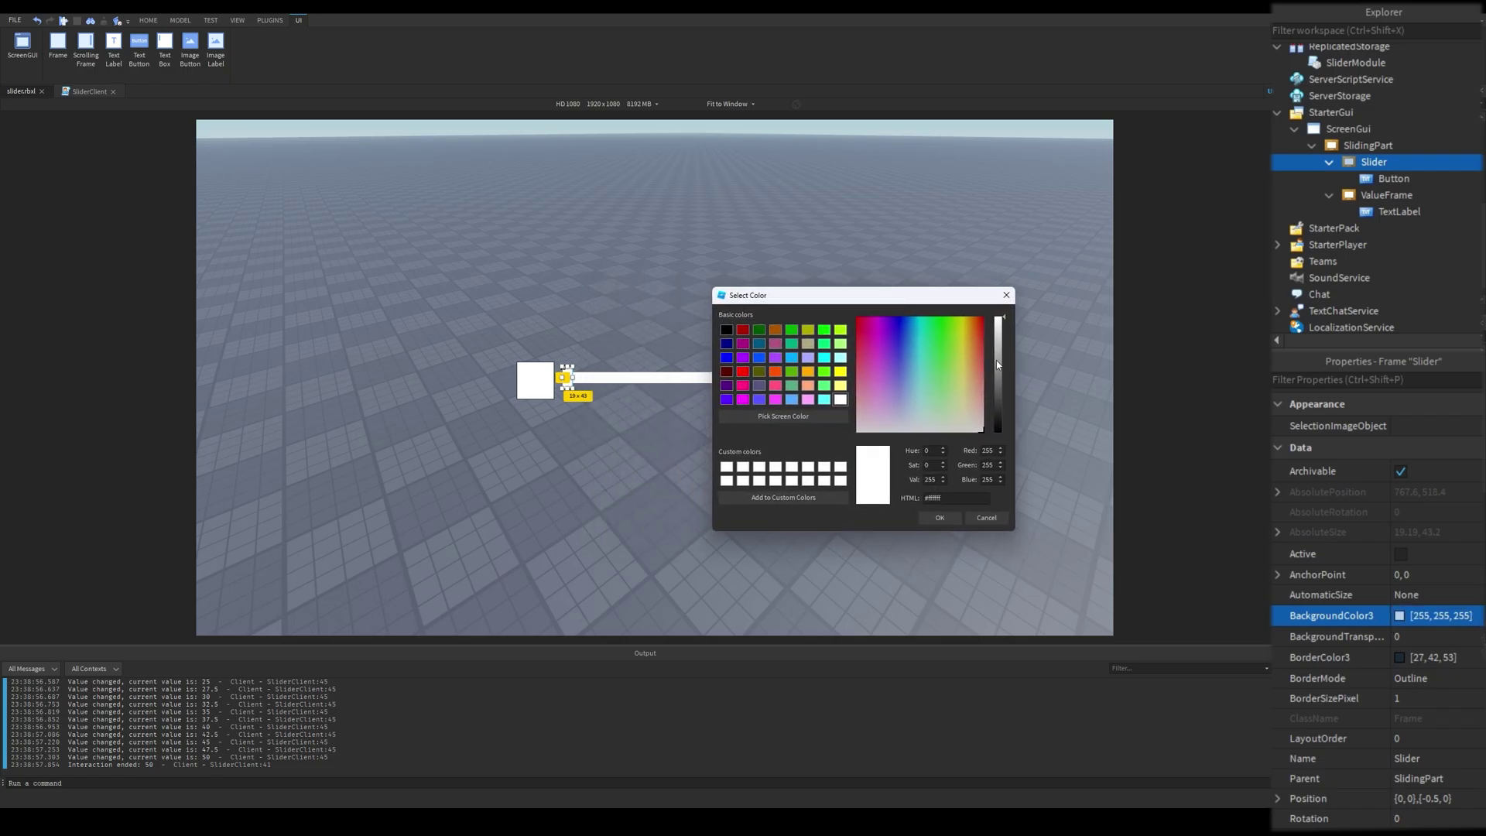
{"action": "left_click_drag", "start_coordinate": [998, 369], "coordinate": [1011, 415]}
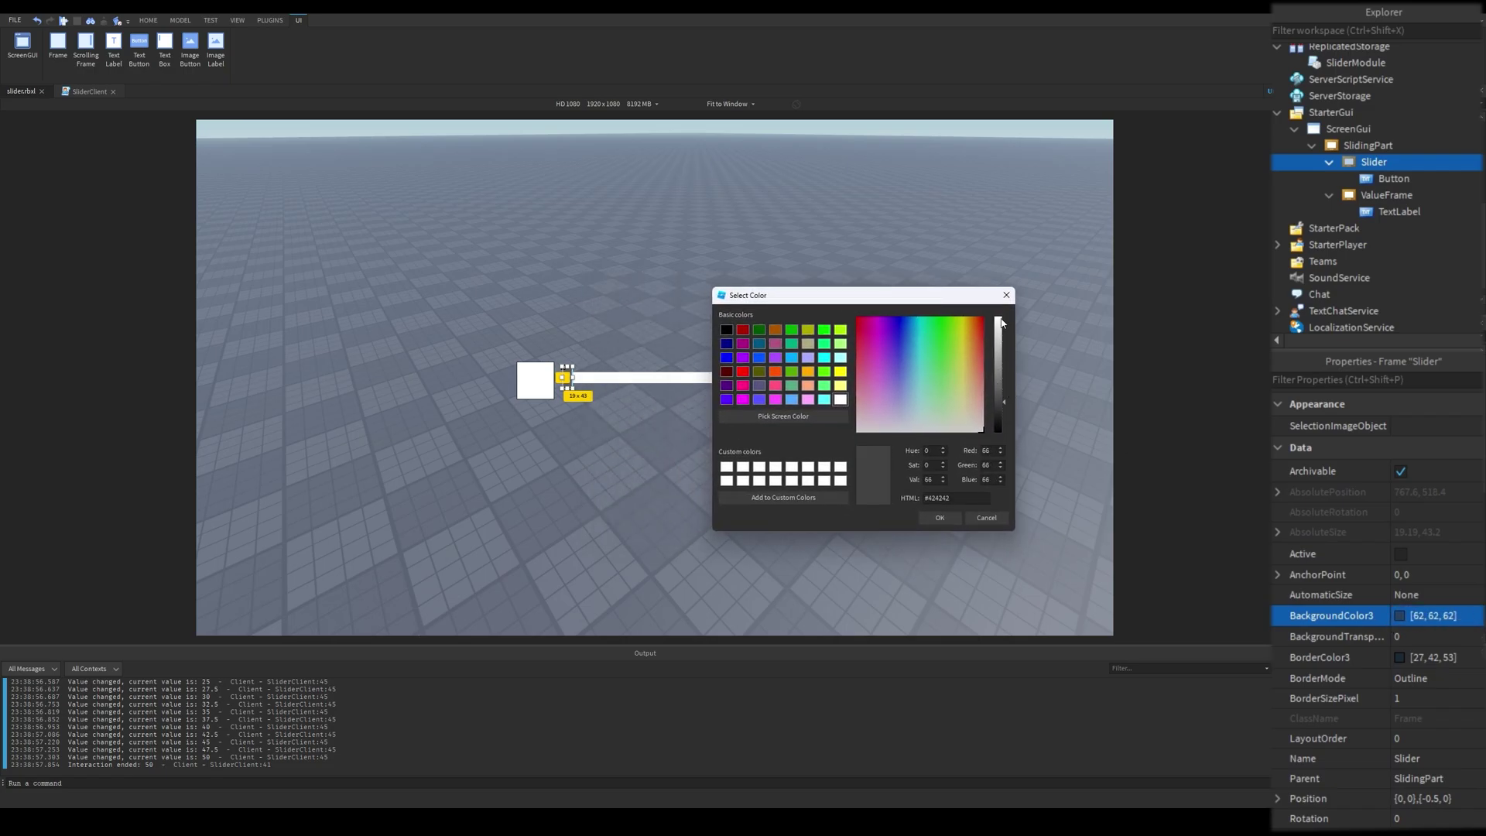
{"action": "left_click", "coordinate": [985, 518]}
{"action": "left_click", "coordinate": [861, 514]}
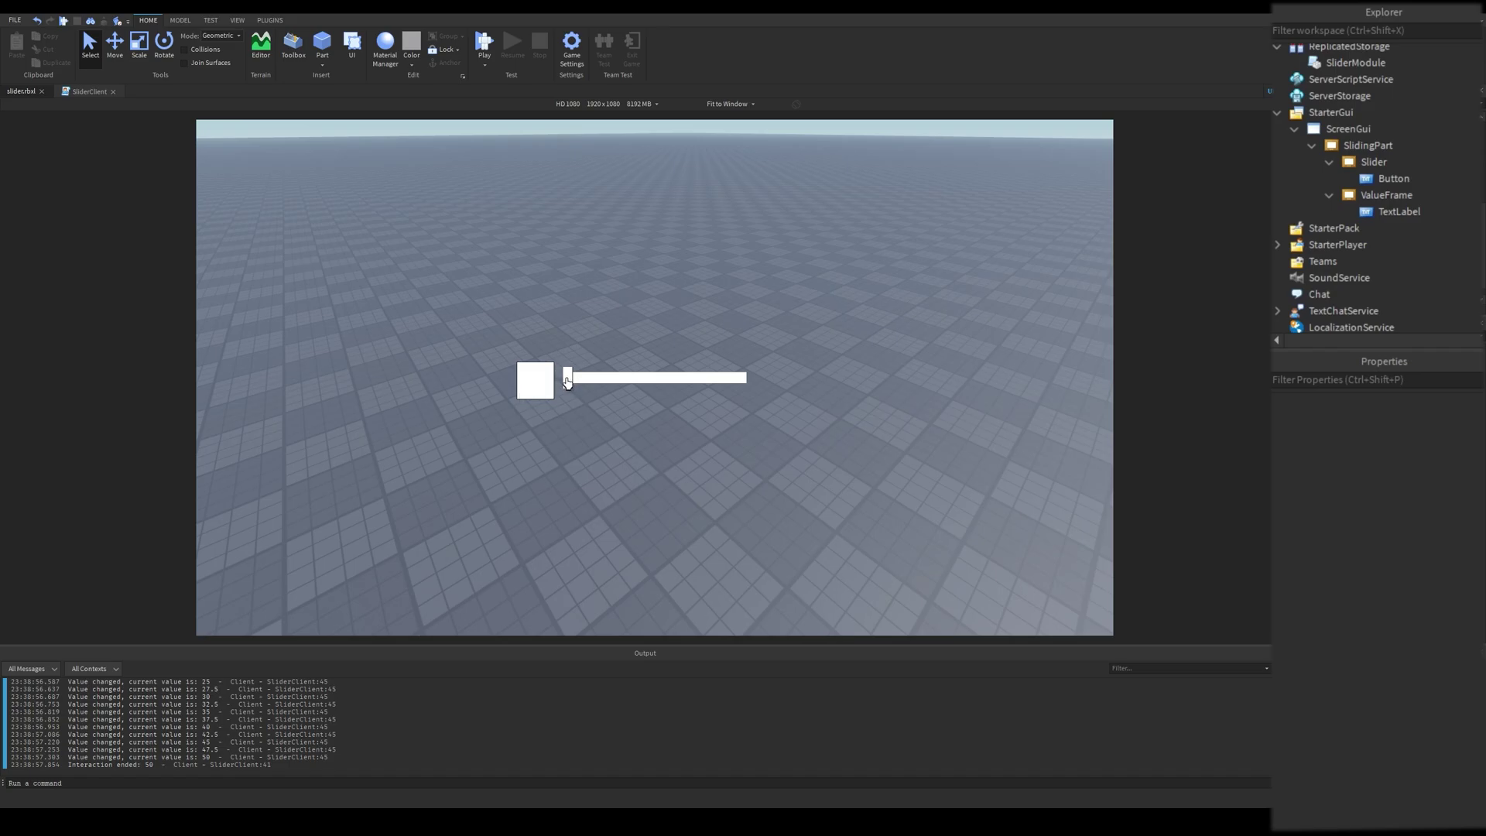
- Select the slider's Button and Slider frame, then open the SliderClient script
{"action": "left_click", "coordinate": [1372, 182]}
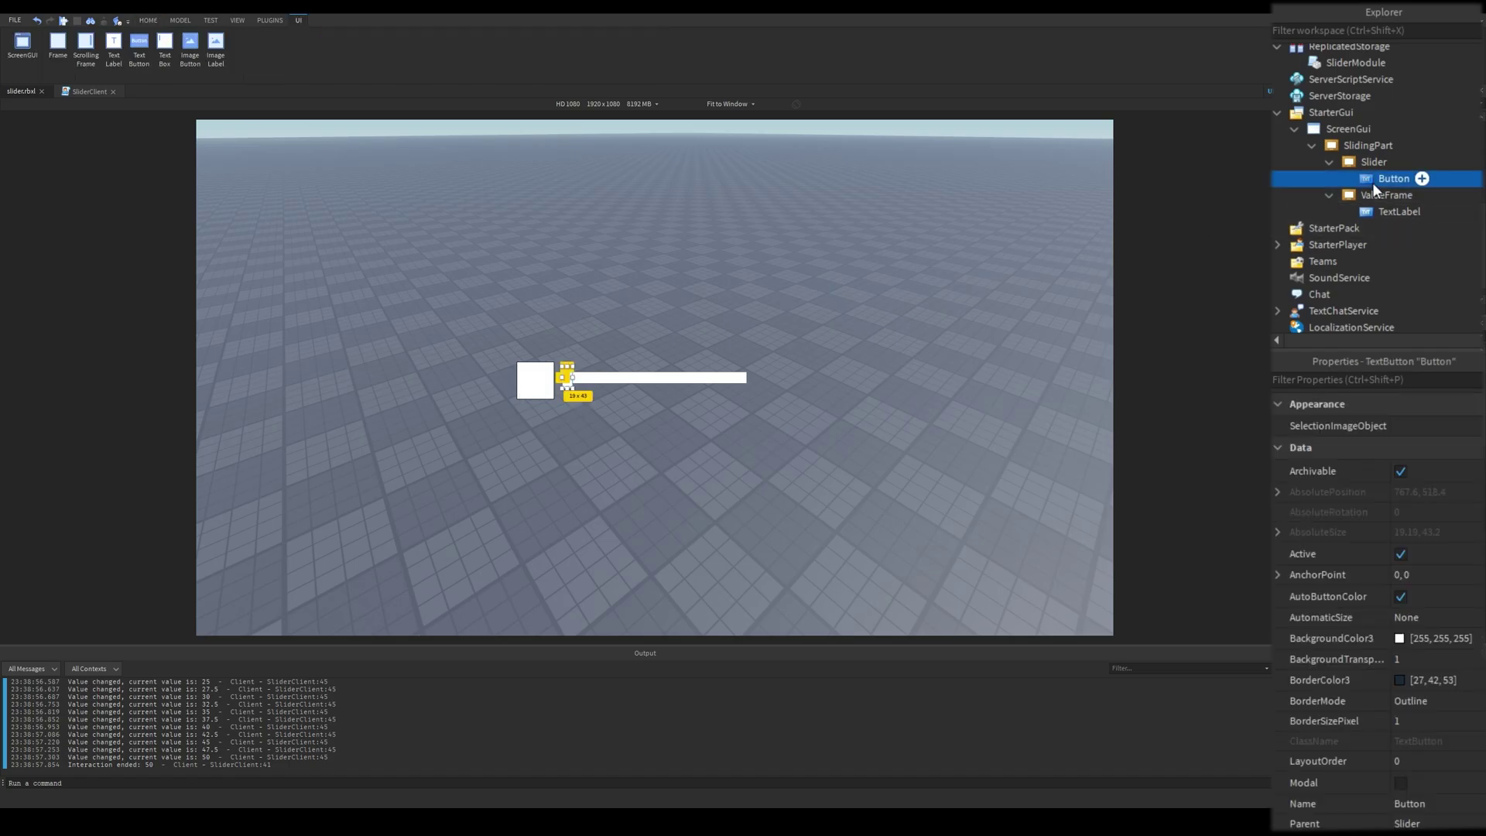
{"action": "left_click", "coordinate": [567, 372]}
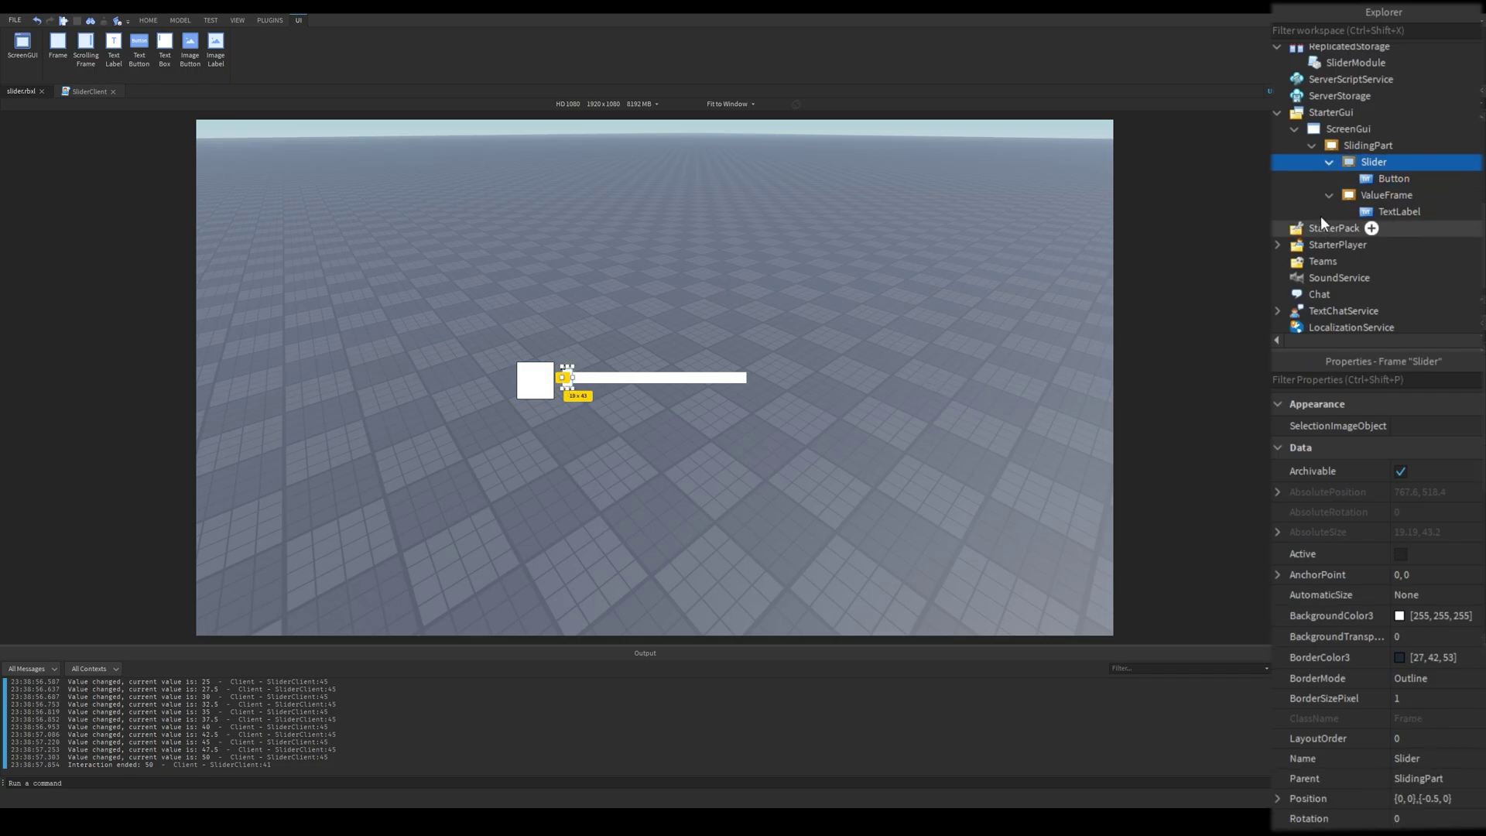
{"action": "left_click", "coordinate": [1421, 178]}
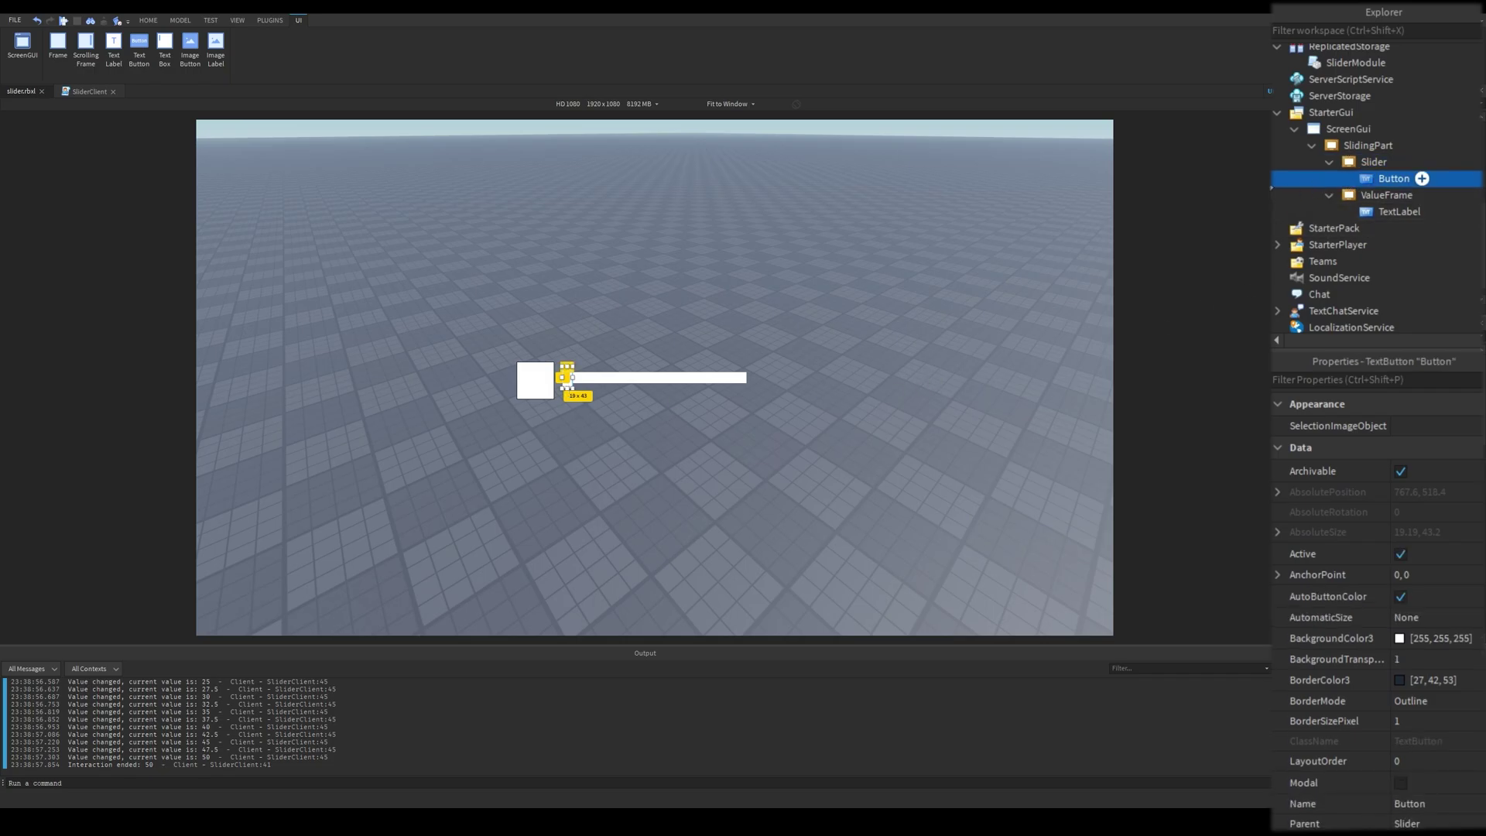
{"action": "left_click", "coordinate": [956, 278]}
{"action": "key", "text": "ctrl+Tab"}
{"action": "left_click", "coordinate": [557, 287]}
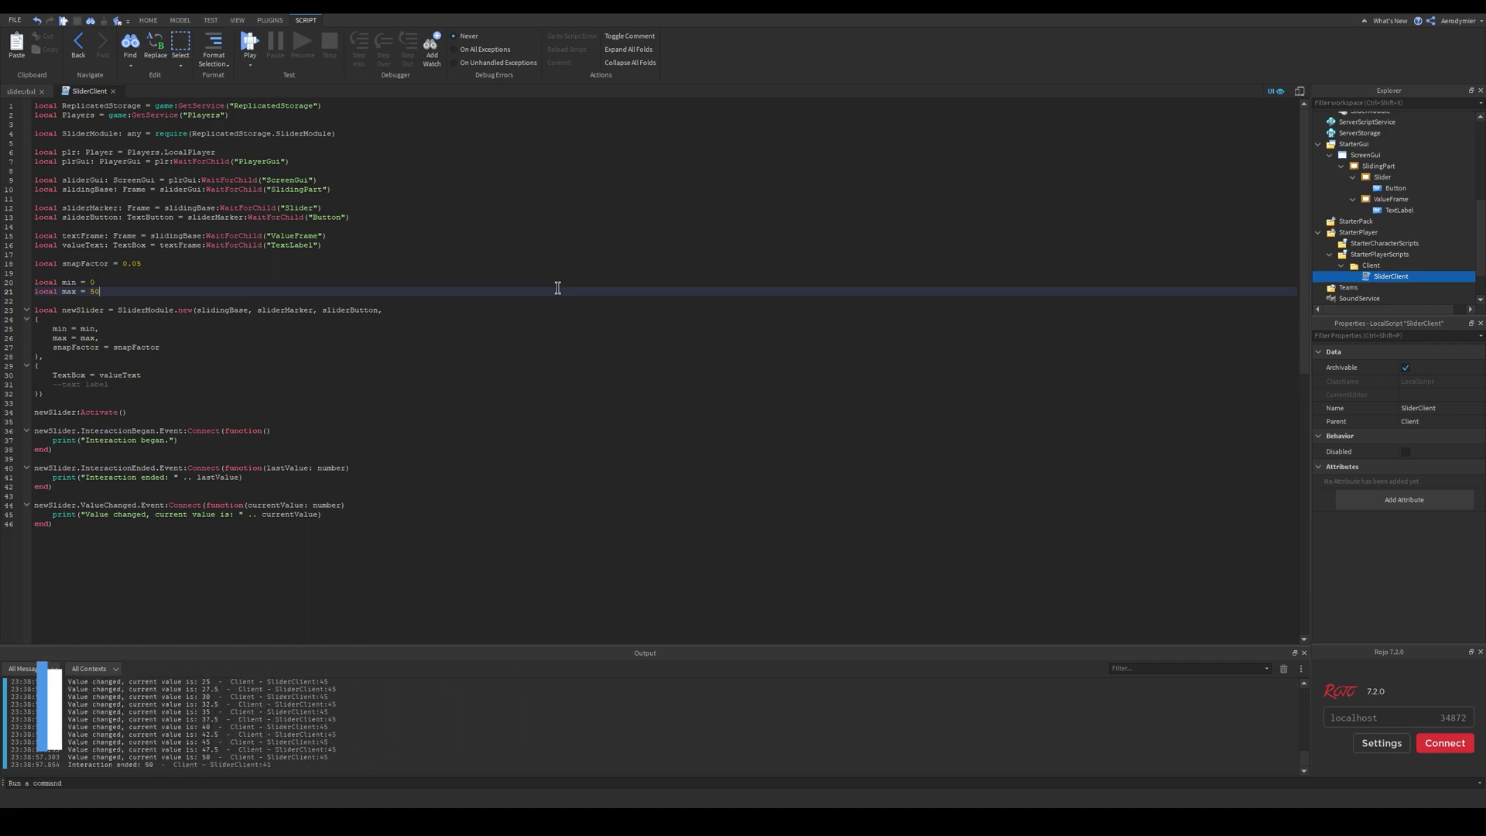
{"action": "left_click", "coordinate": [365, 133]}
{"action": "key", "text": "ctrl+shift+Home"}
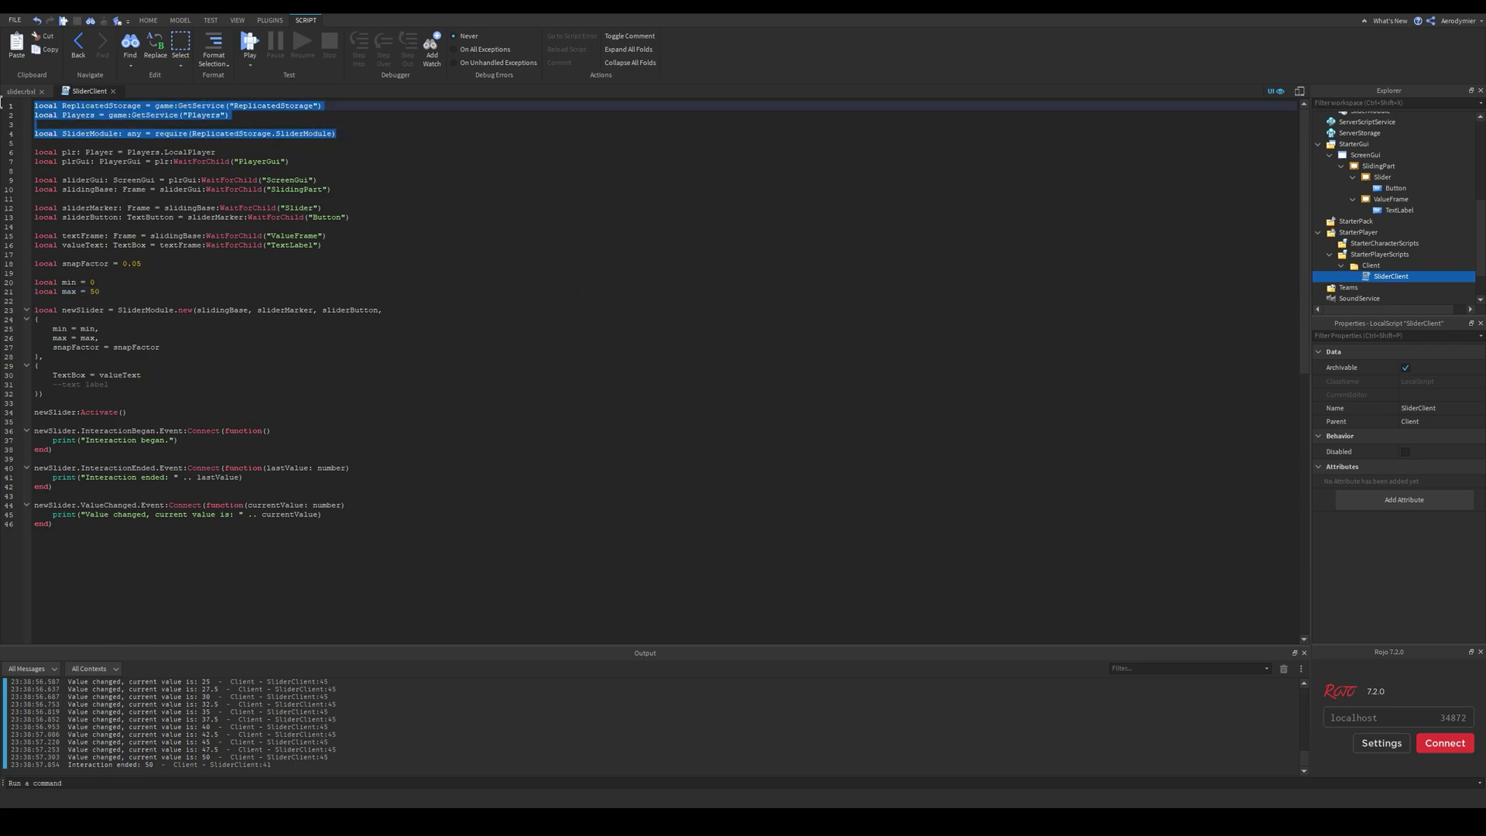
{"action": "left_click", "coordinate": [445, 142]}
{"action": "left_click", "coordinate": [386, 161]}
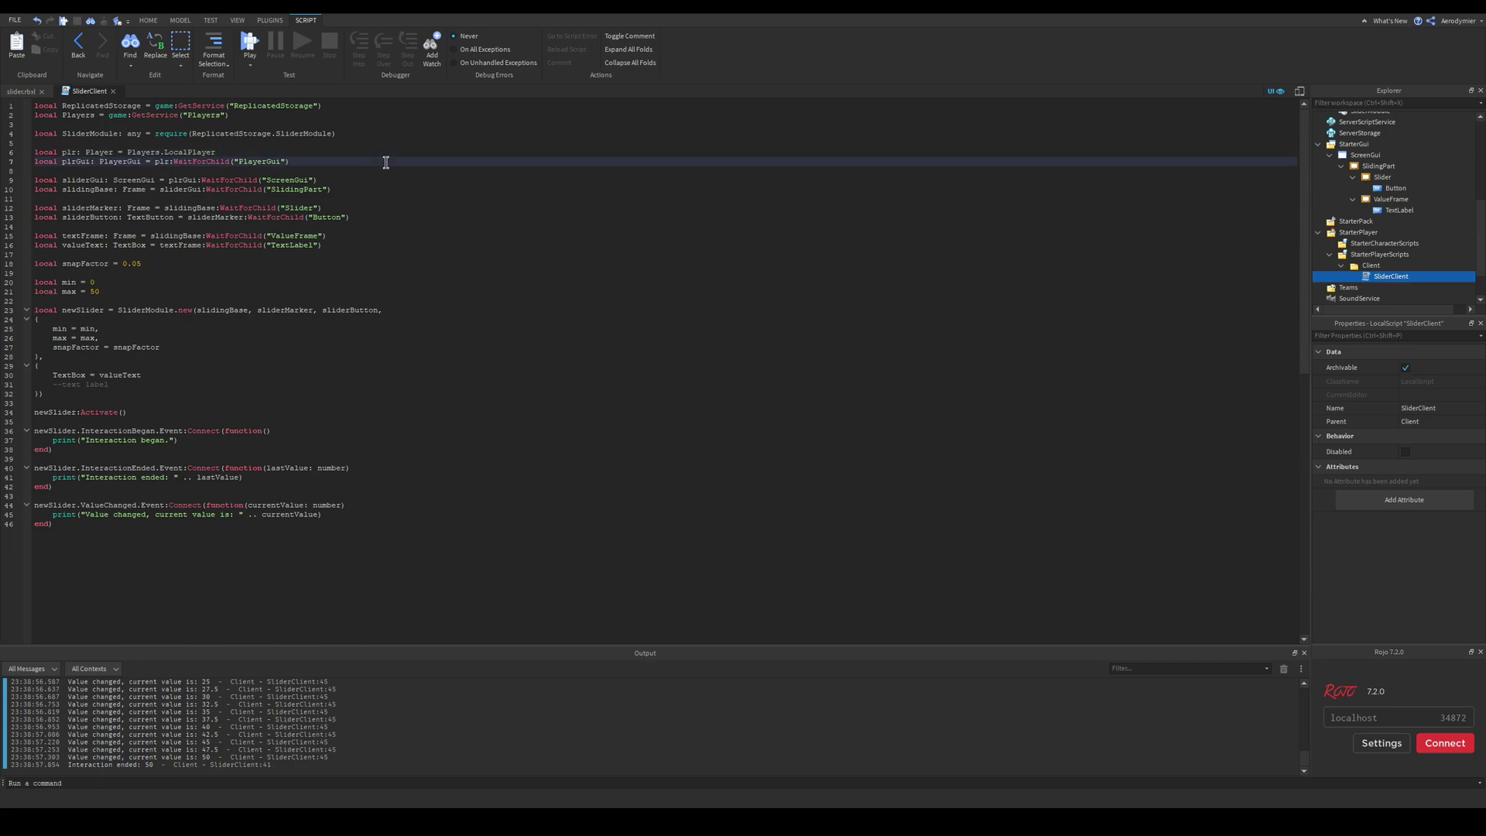
{"action": "left_click_drag", "start_coordinate": [411, 171], "coordinate": [400, 190]}
{"action": "left_click", "coordinate": [395, 246], "text": "shift"}
{"action": "left_click", "coordinate": [444, 242]}
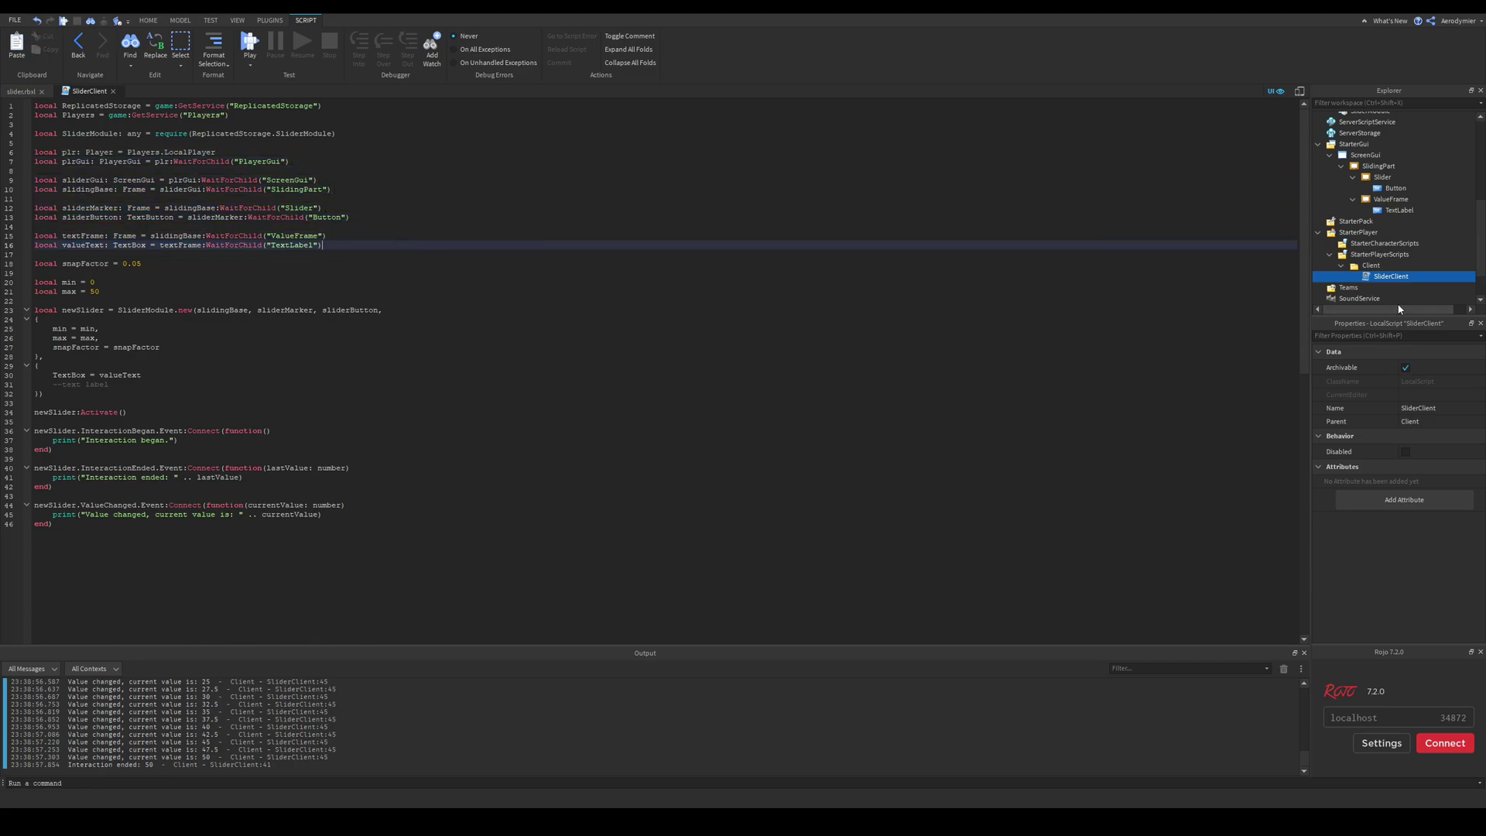
{"action": "mouse_move", "coordinate": [1365, 154]}
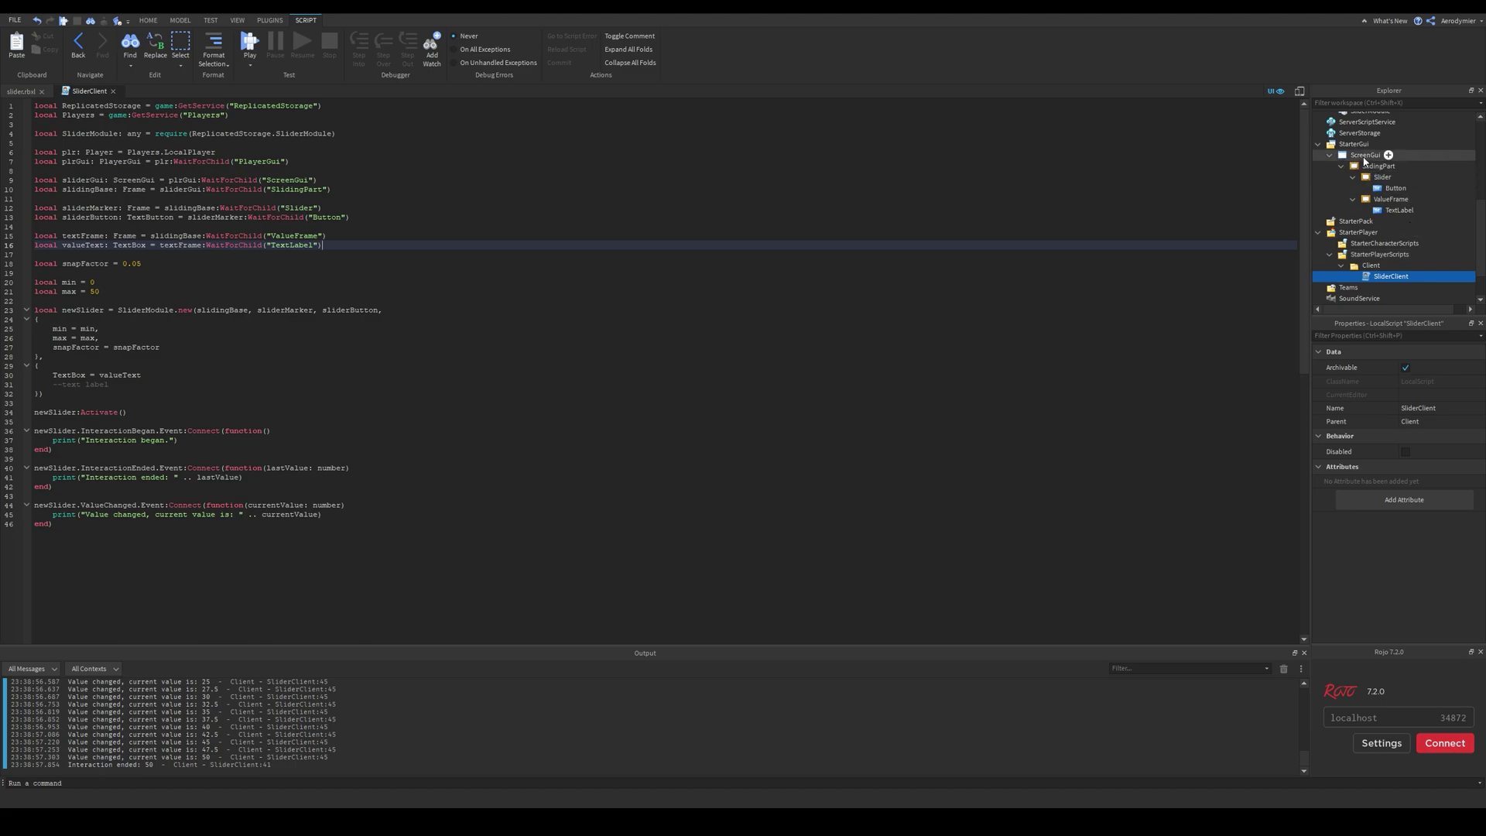
{"action": "scroll", "coordinate": [581, 349], "scroll_direction": "down", "scroll_amount": 2}
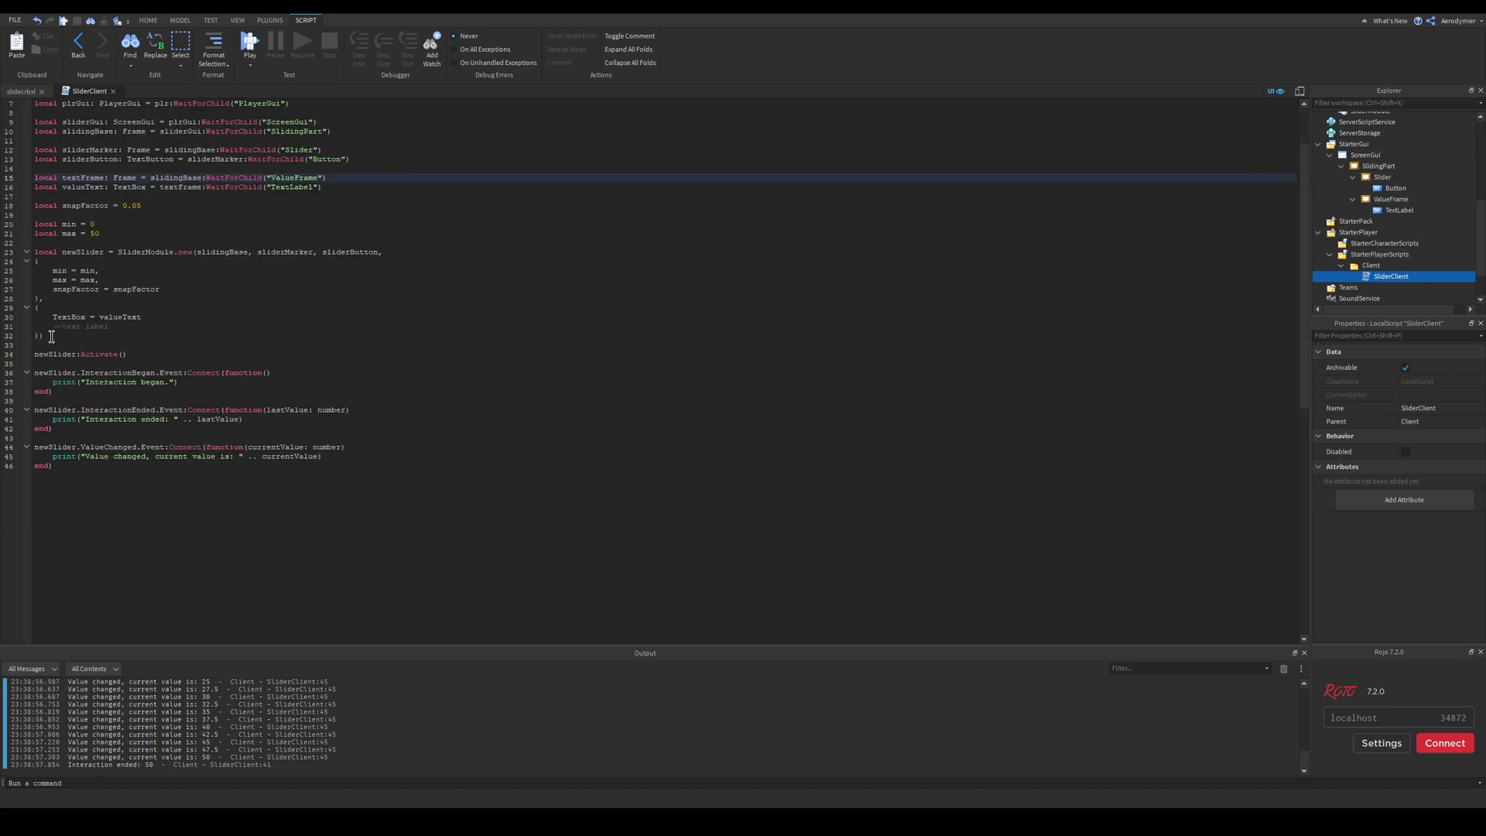
{"action": "mouse_move", "coordinate": [44, 336]}
{"action": "left_mouse_down"}
{"action": "mouse_move", "coordinate": [35, 242]}
{"action": "mouse_move", "coordinate": [8, 271]}
{"action": "left_mouse_up"}
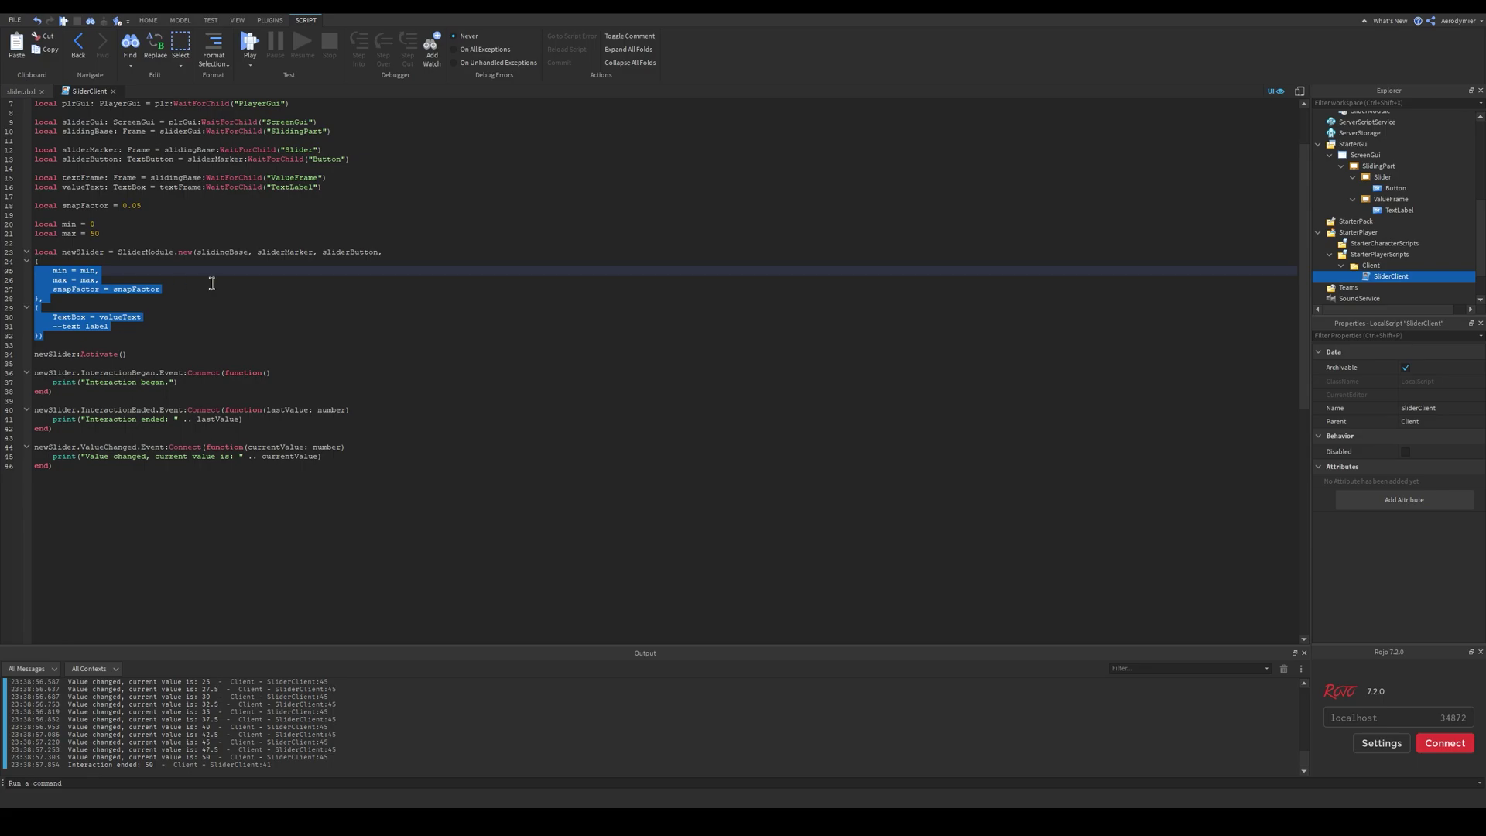
- Compare the SlidingPart frame with the sliderMarker argument in the newSlider call
{"action": "left_click", "coordinate": [21, 90]}
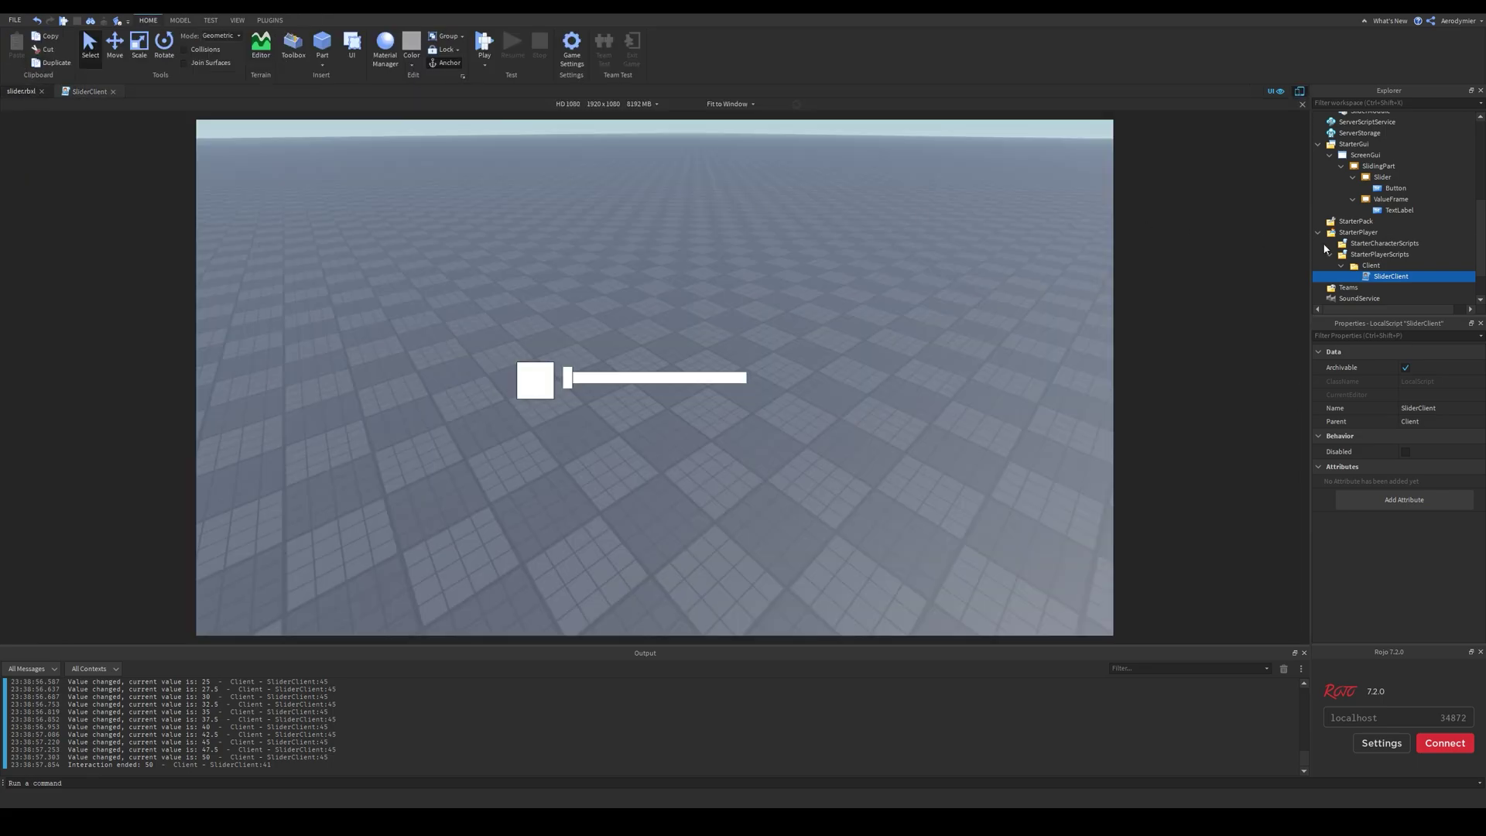
{"action": "left_click", "coordinate": [1377, 167]}
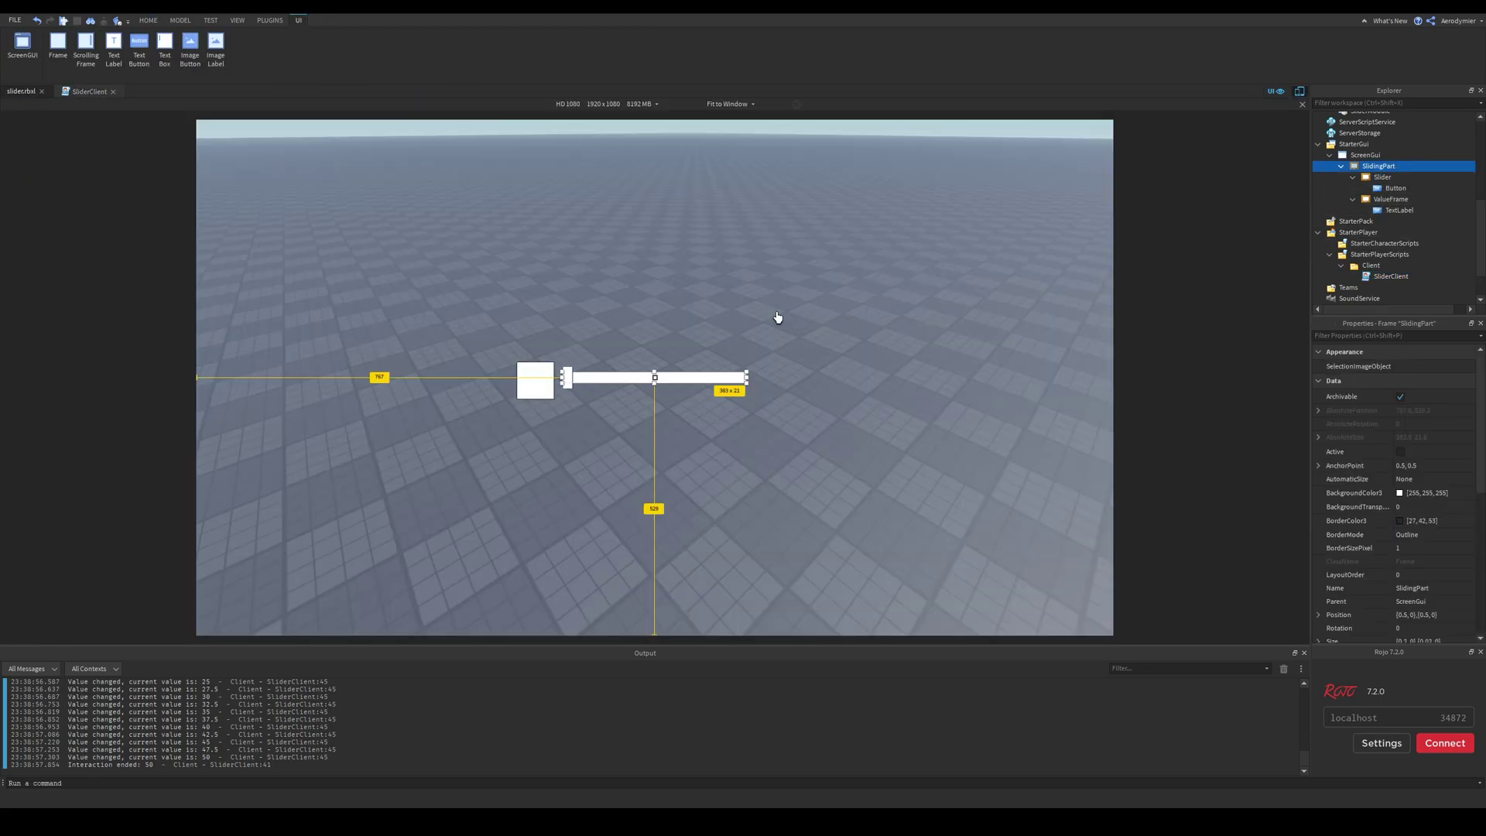
{"action": "left_click", "coordinate": [72, 90]}
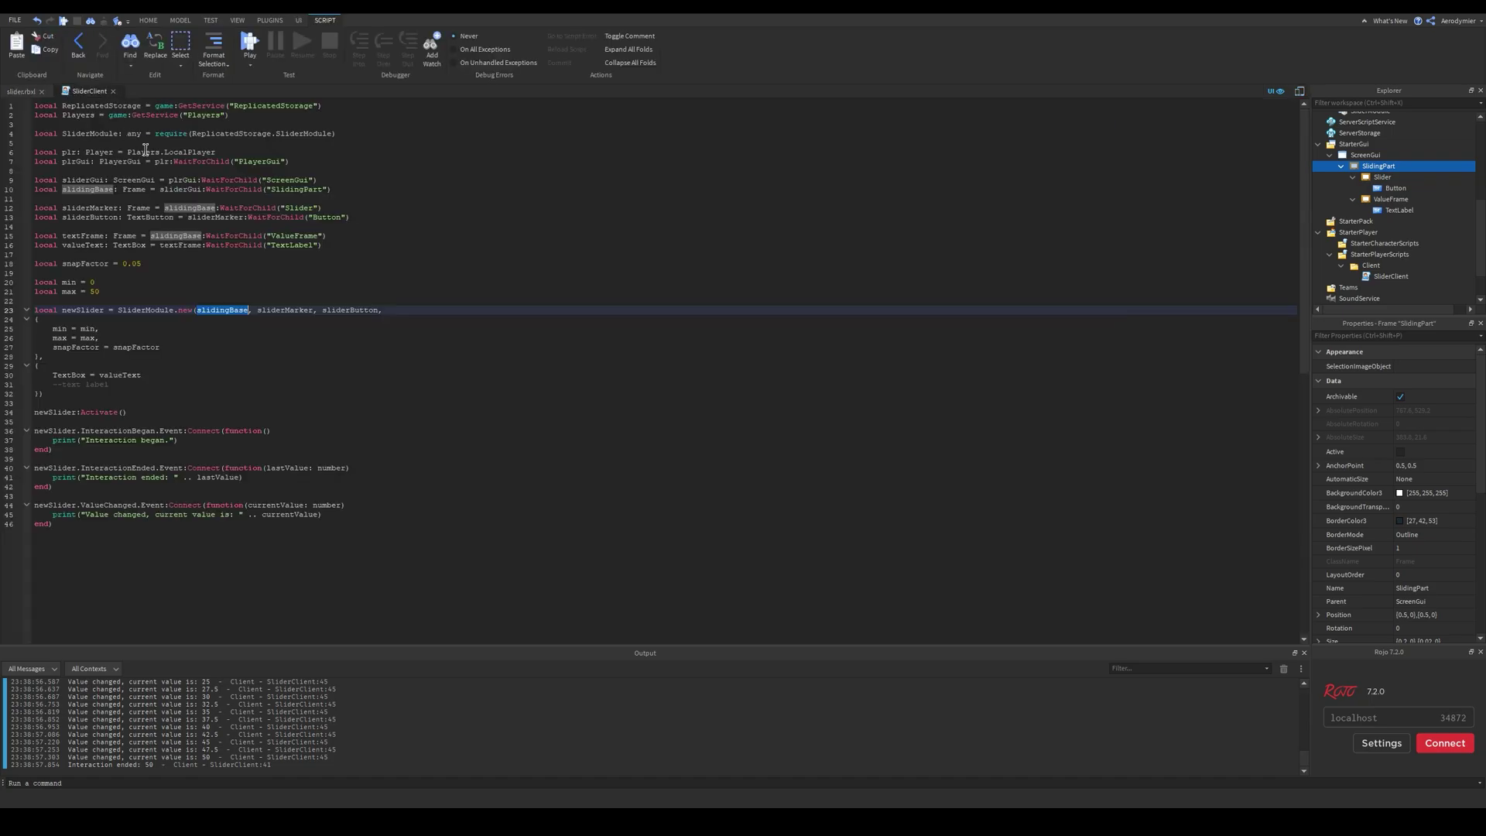
{"action": "double_click", "coordinate": [267, 311]}
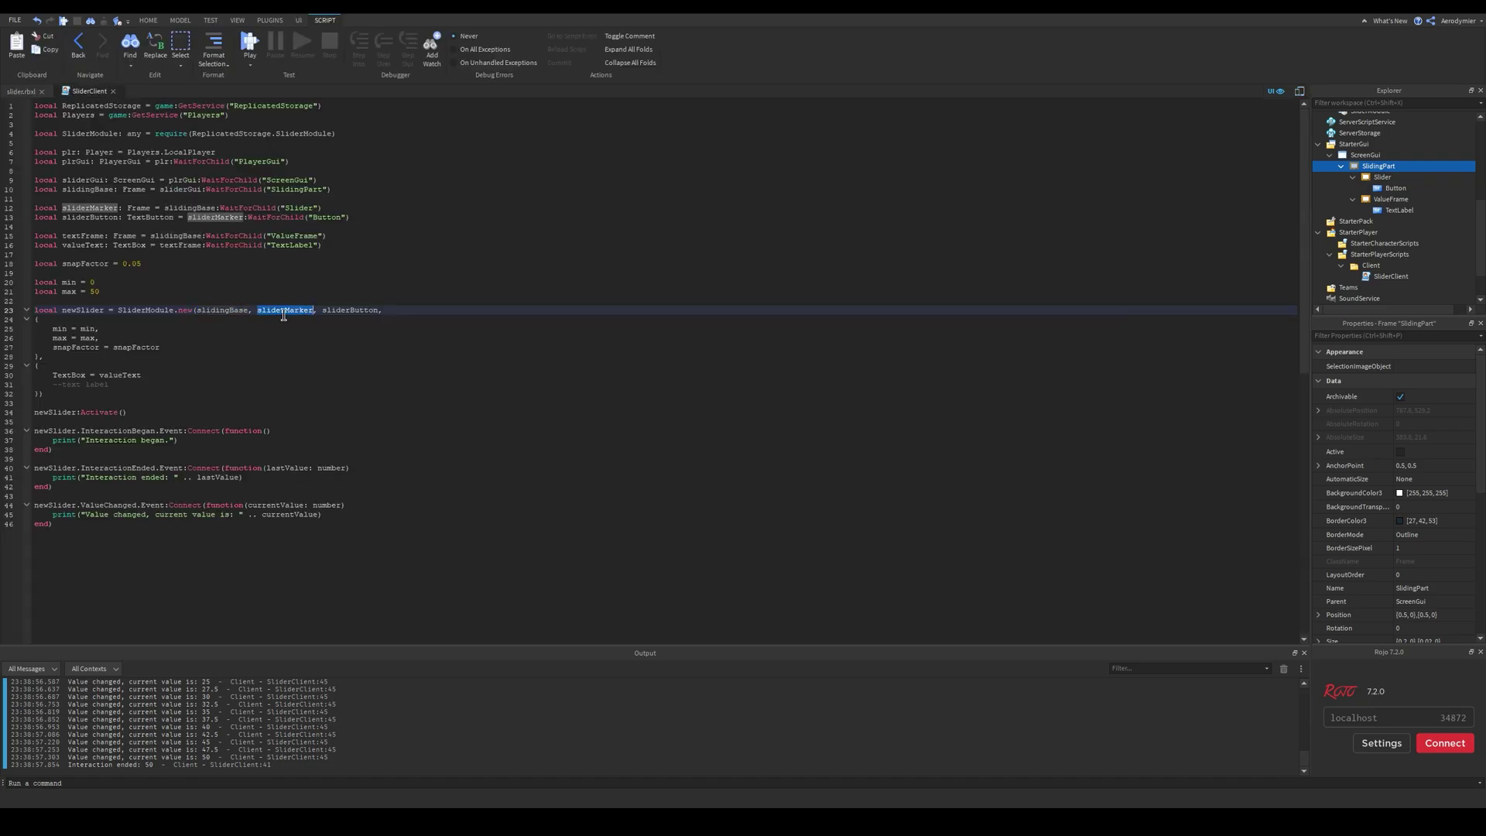
- Match sliderMarker to the Slider frame and sliderButton to the slider's Button object
{"action": "left_click", "coordinate": [21, 91]}
{"action": "left_click", "coordinate": [568, 380]}
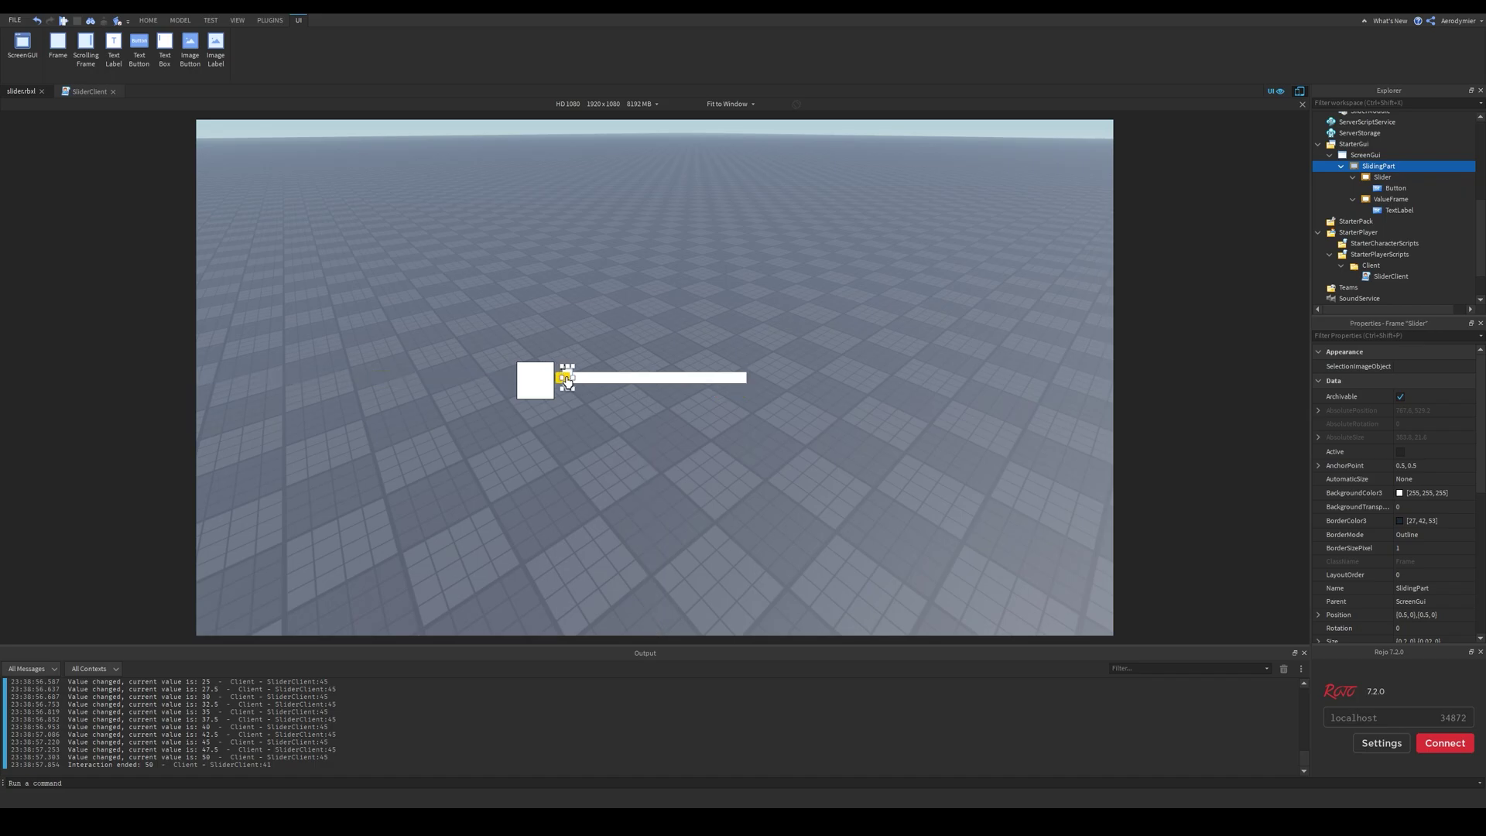
{"action": "left_click", "coordinate": [90, 91]}
{"action": "double_click", "coordinate": [345, 311]}
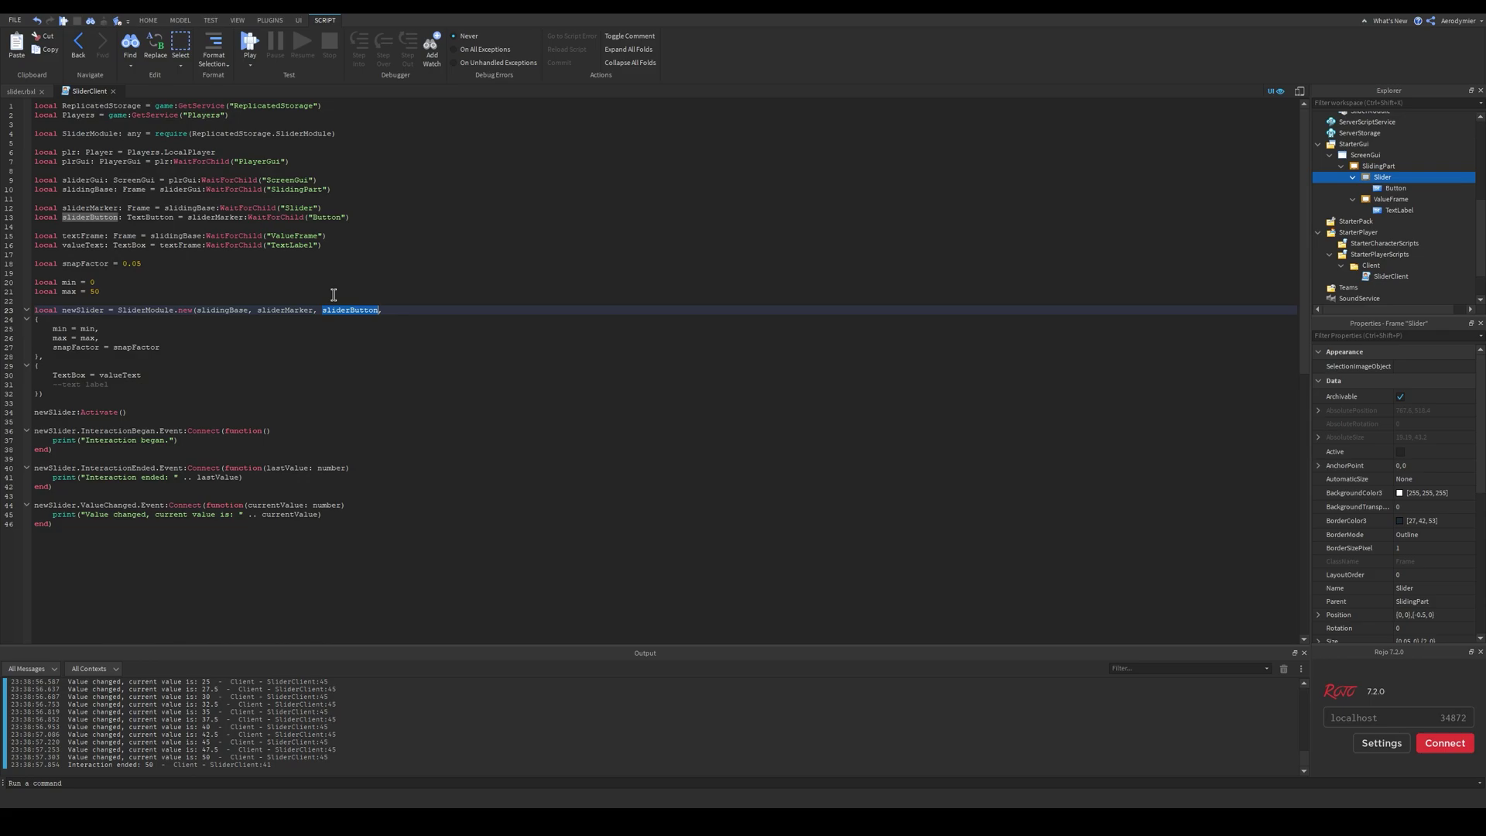
{"action": "left_click", "coordinate": [16, 91]}
{"action": "left_click", "coordinate": [1394, 189]}
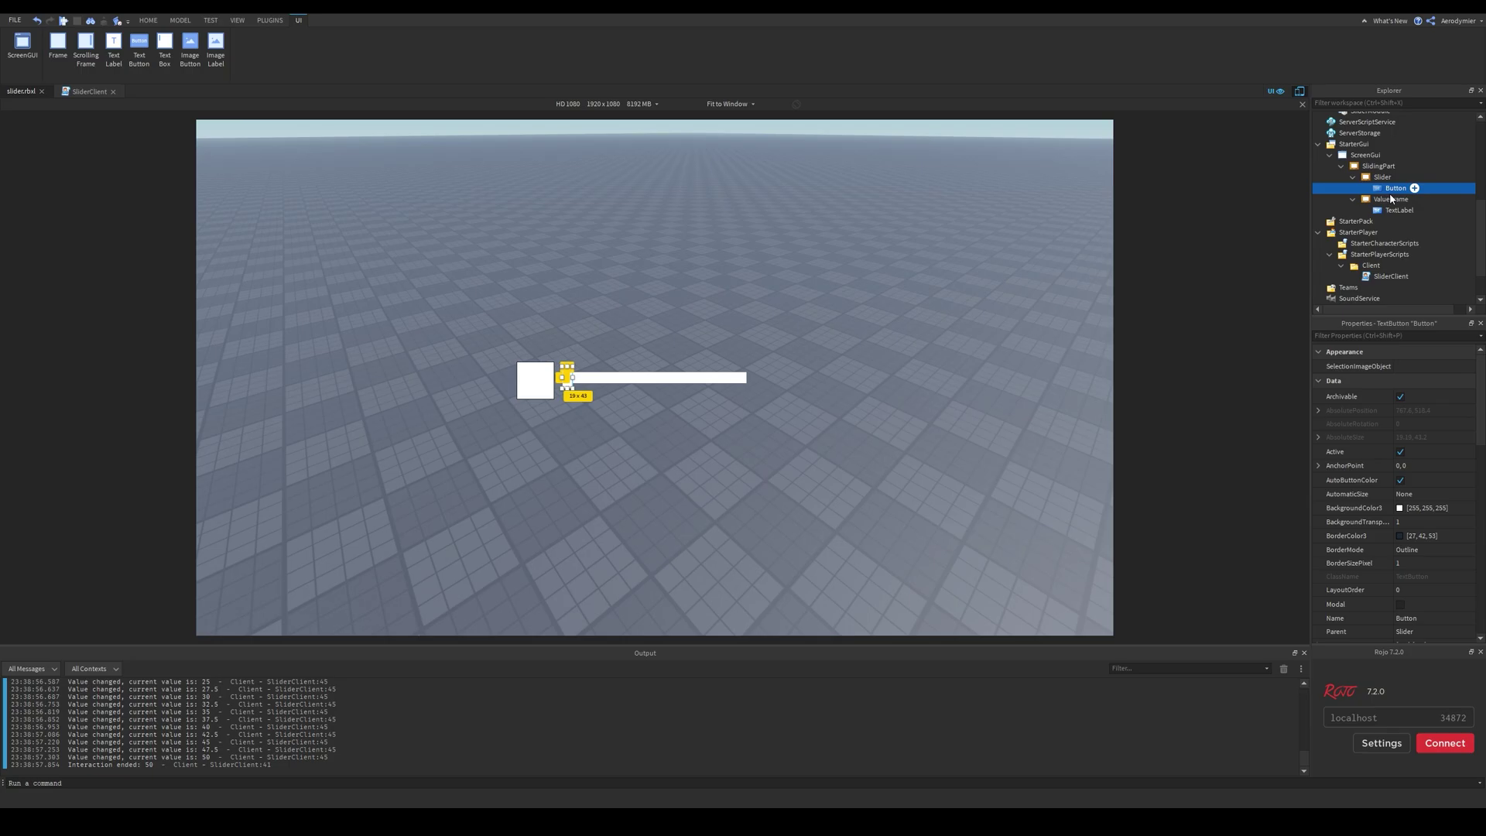
{"action": "key", "text": "ctrl+Tab"}
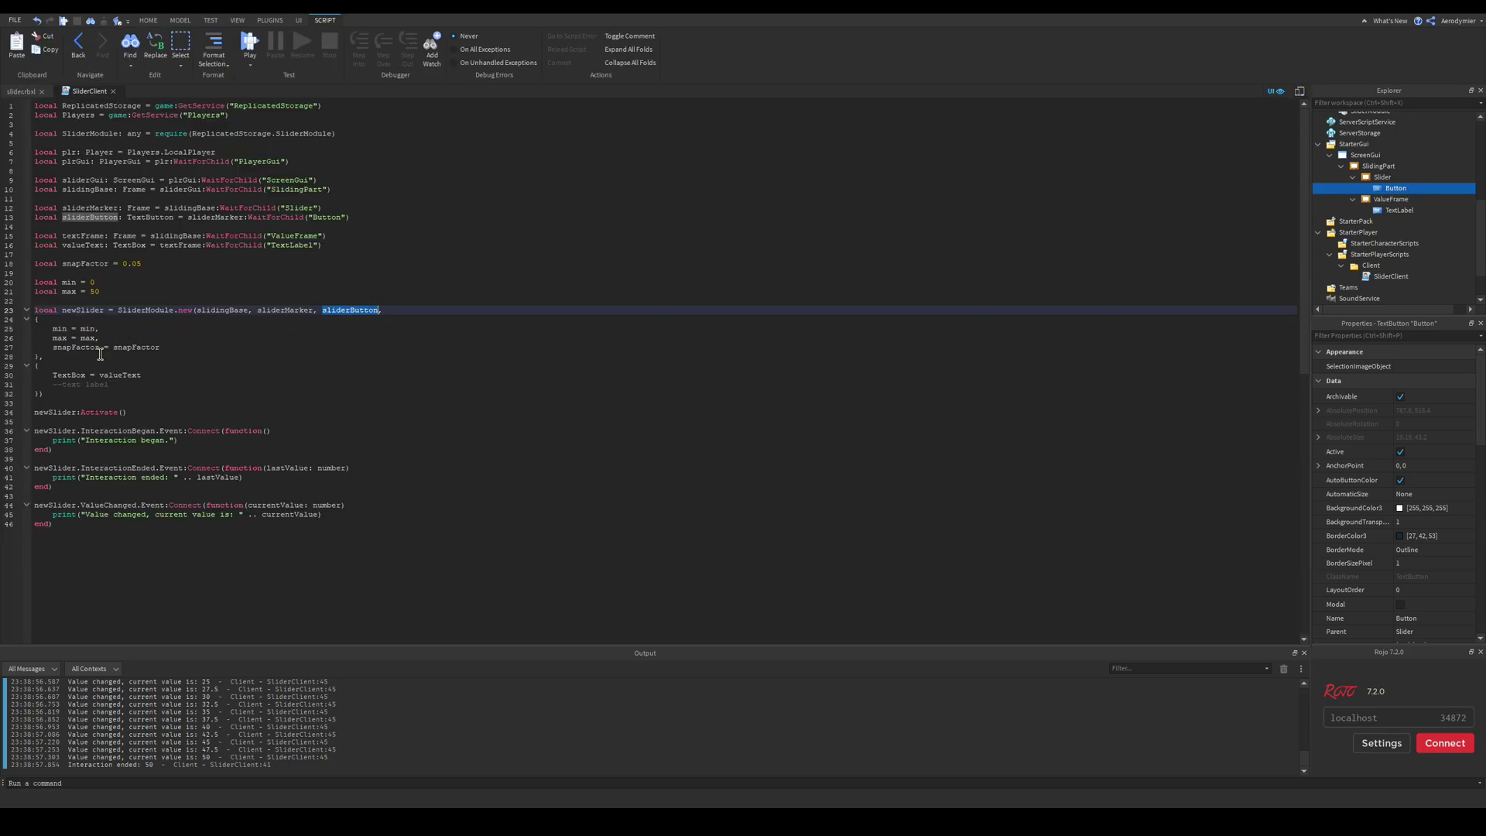
{"action": "left_click", "coordinate": [101, 329]}
{"action": "left_click_drag", "start_coordinate": [102, 329], "coordinate": [58, 310]}
{"action": "left_click", "coordinate": [101, 329]}
{"action": "left_click", "coordinate": [51, 328]}
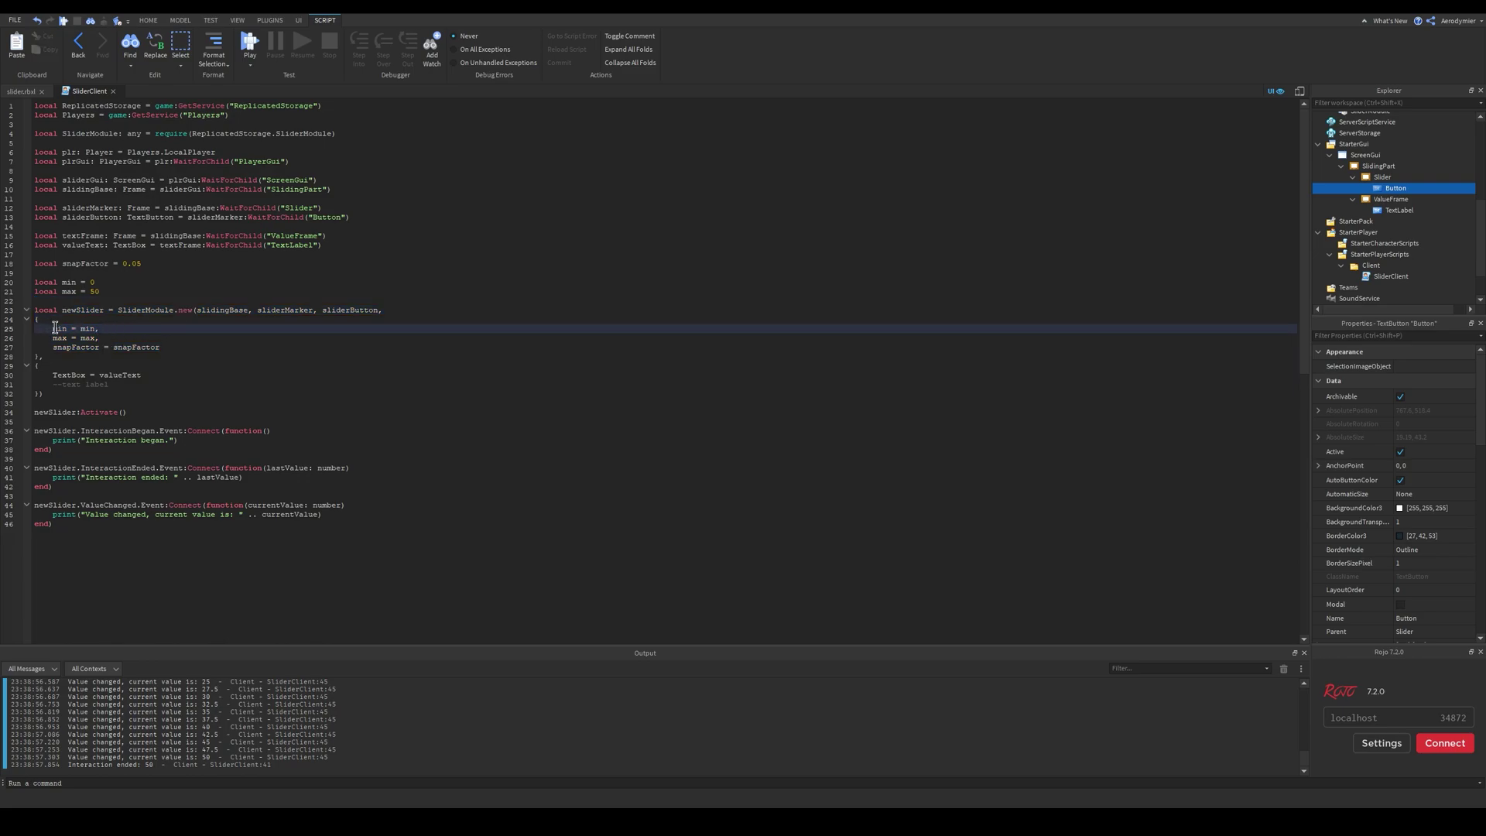
{"action": "double_click", "coordinate": [53, 328]}
{"action": "left_click", "coordinate": [55, 338]}
{"action": "double_click", "coordinate": [58, 348]}
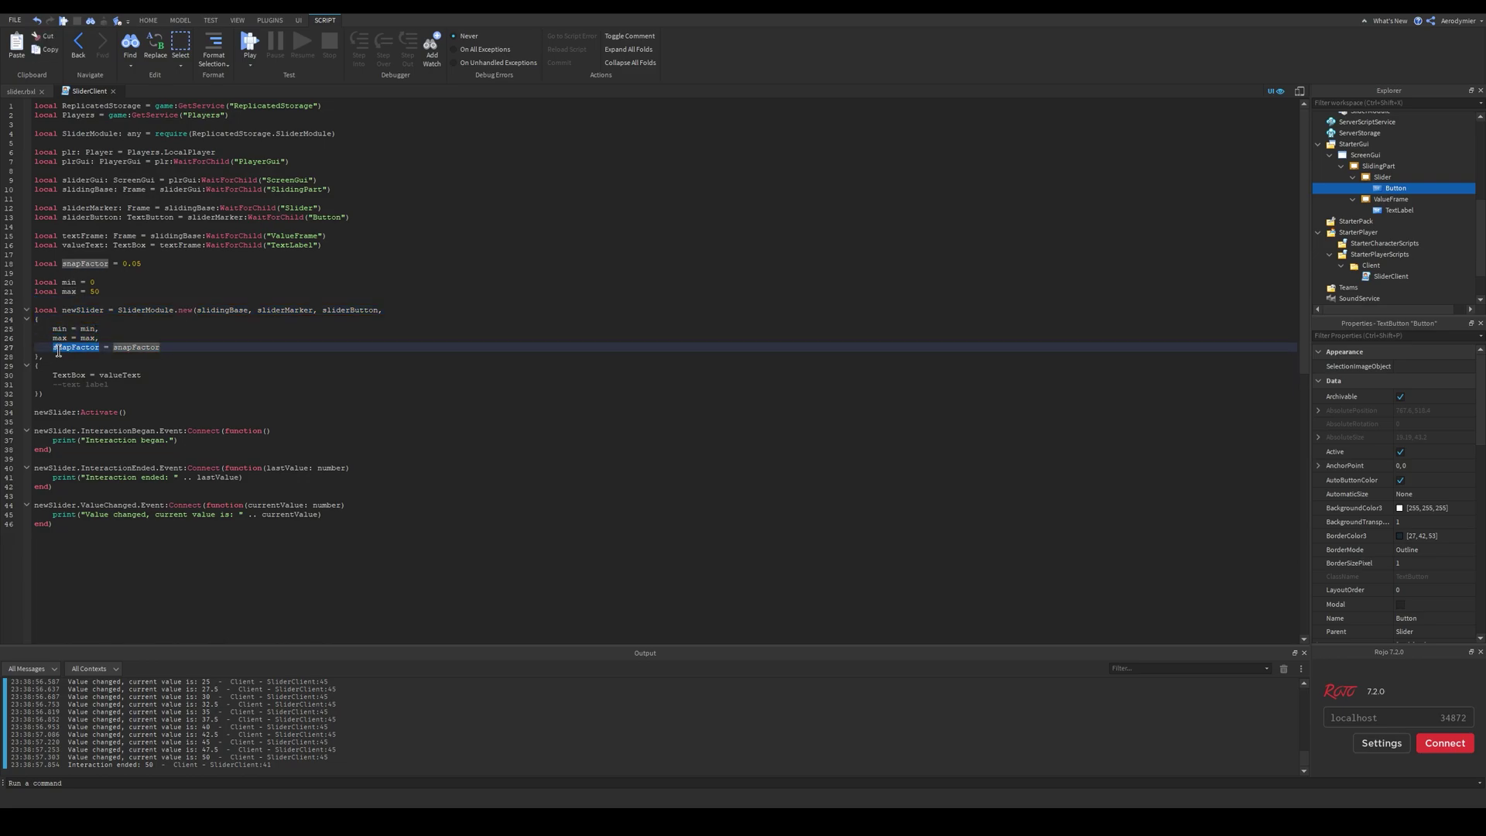
{"action": "left_click", "coordinate": [51, 329]}
{"action": "left_click", "coordinate": [65, 345]}
{"action": "left_click", "coordinate": [143, 340]}
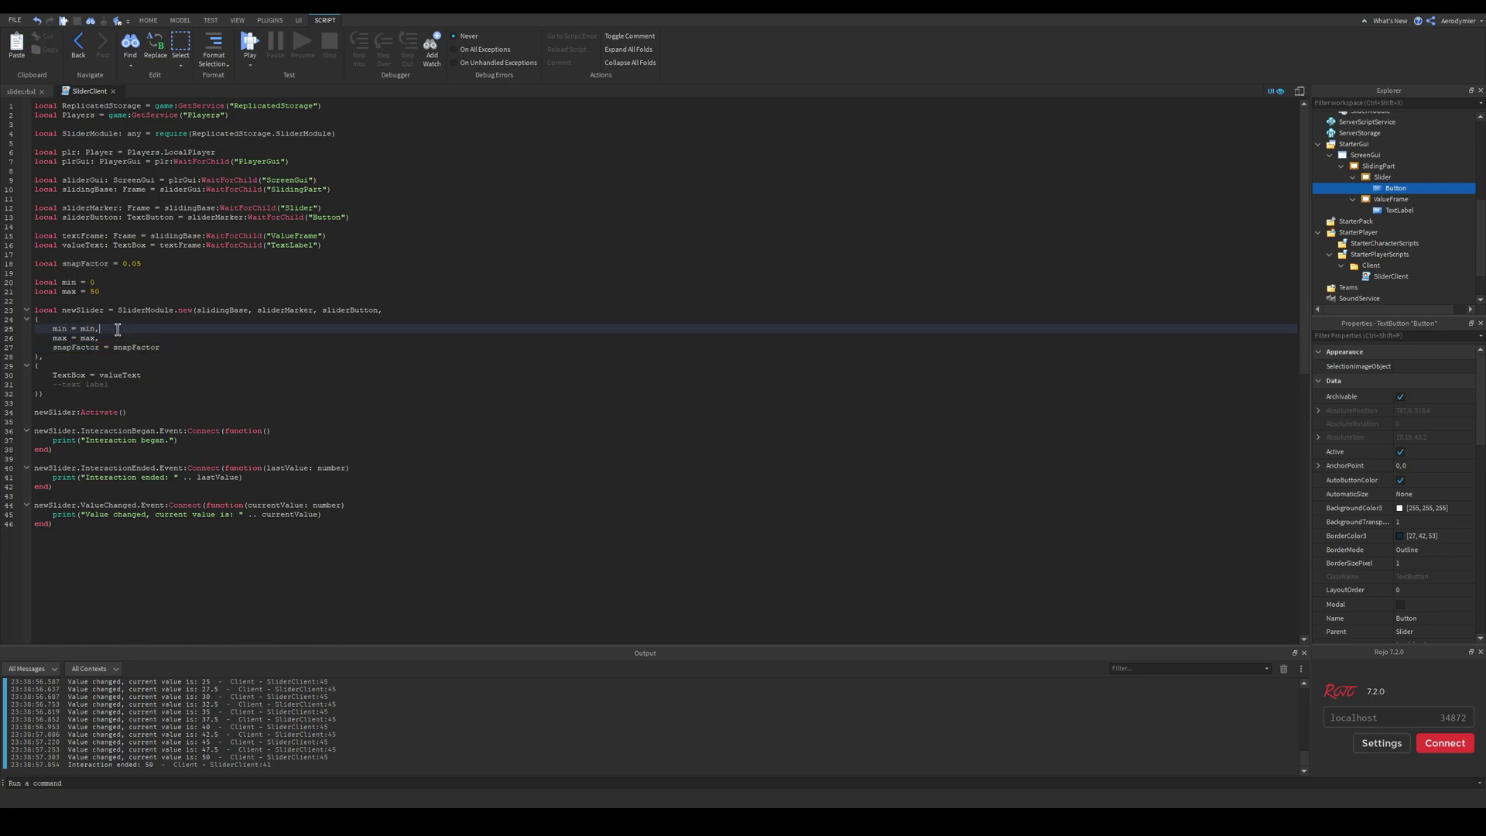
{"action": "left_click_drag", "start_coordinate": [176, 345], "coordinate": [52, 347]}
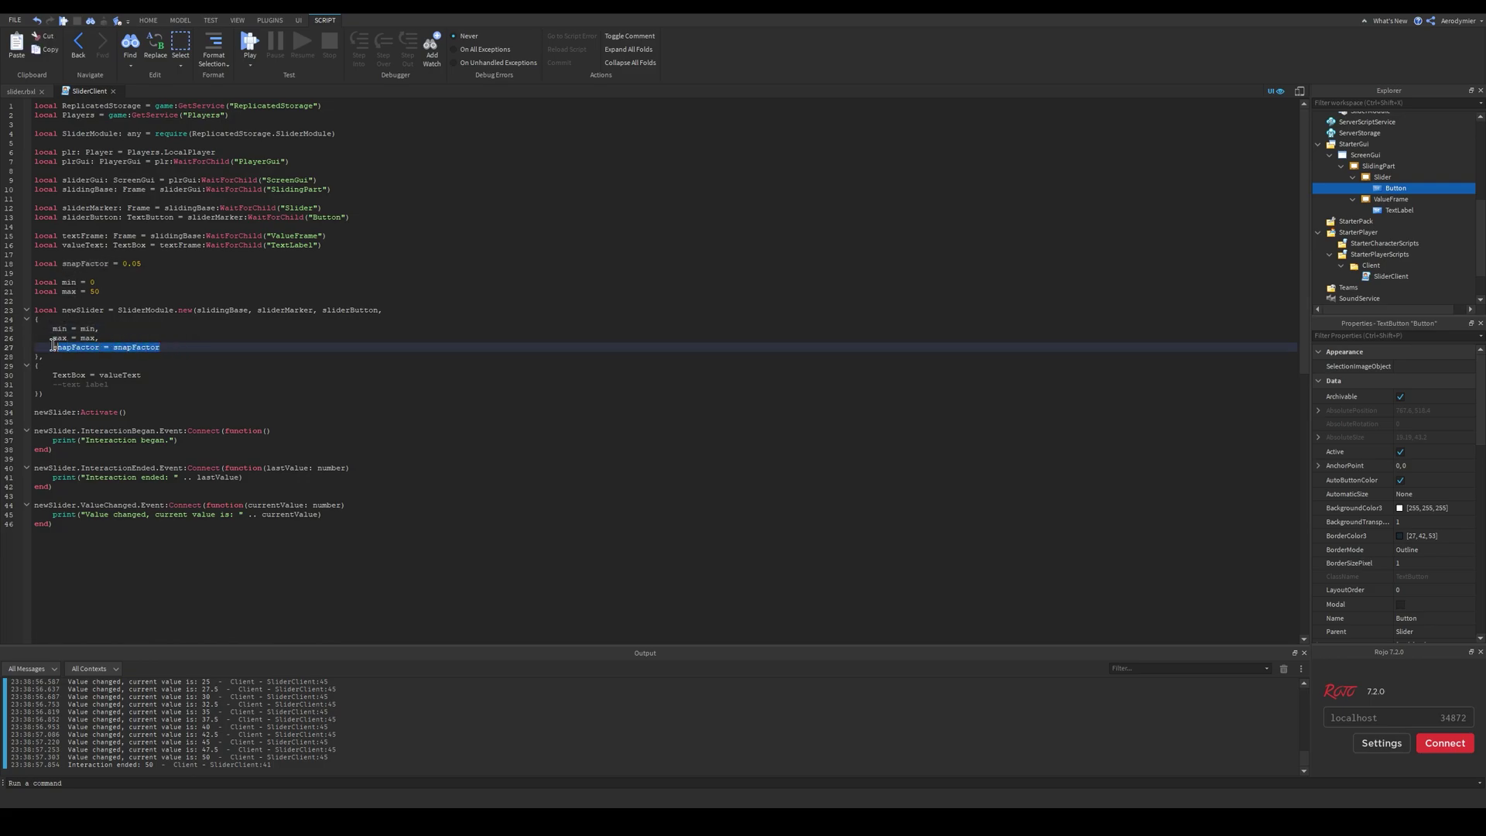
{"action": "left_click", "coordinate": [178, 348]}
{"action": "left_click", "coordinate": [115, 329]}
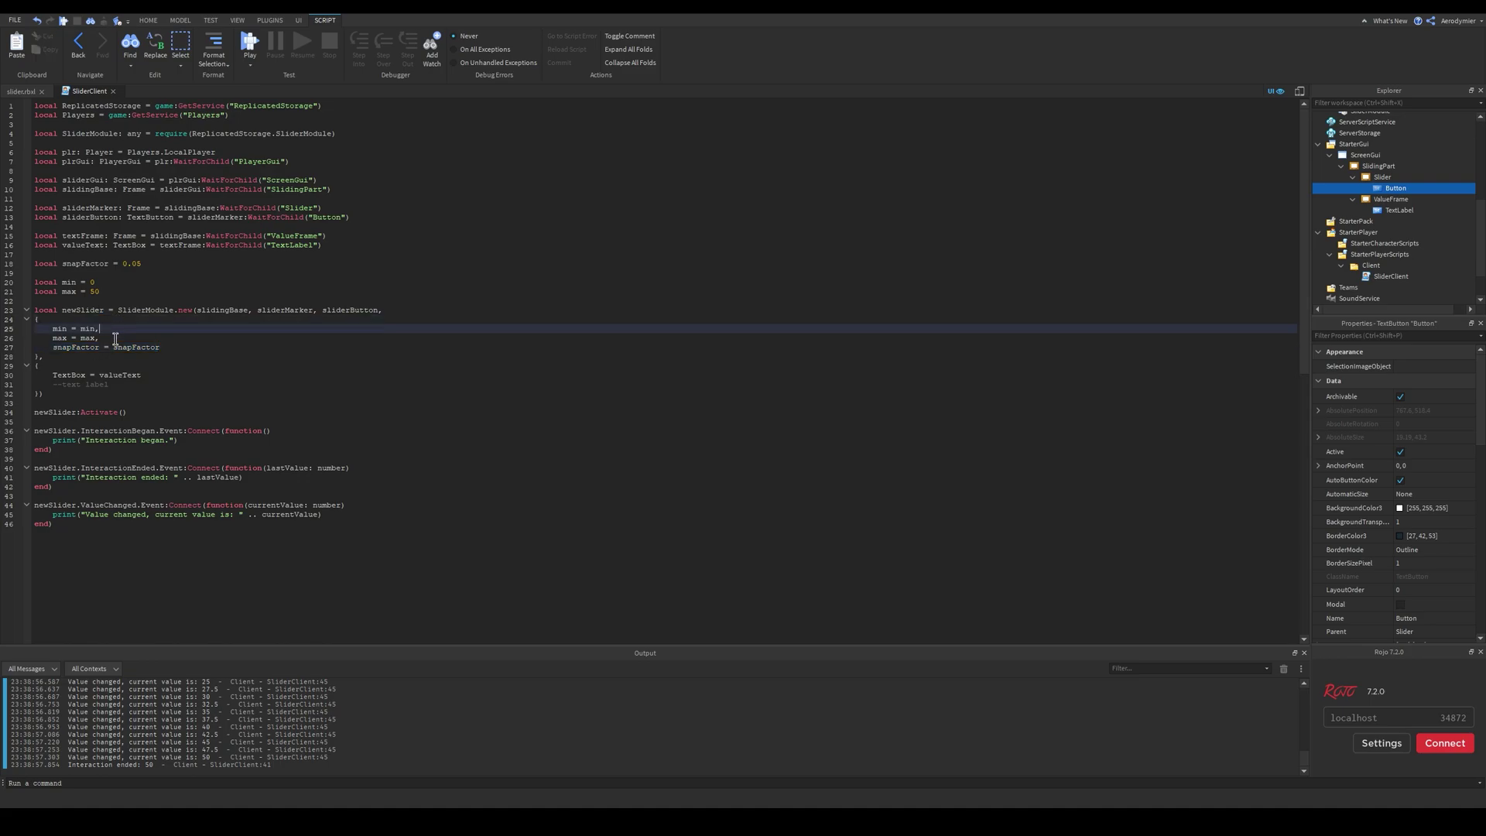
{"action": "left_click", "coordinate": [115, 338]}
{"action": "left_click", "coordinate": [113, 327]}
{"action": "left_click", "coordinate": [171, 373]}
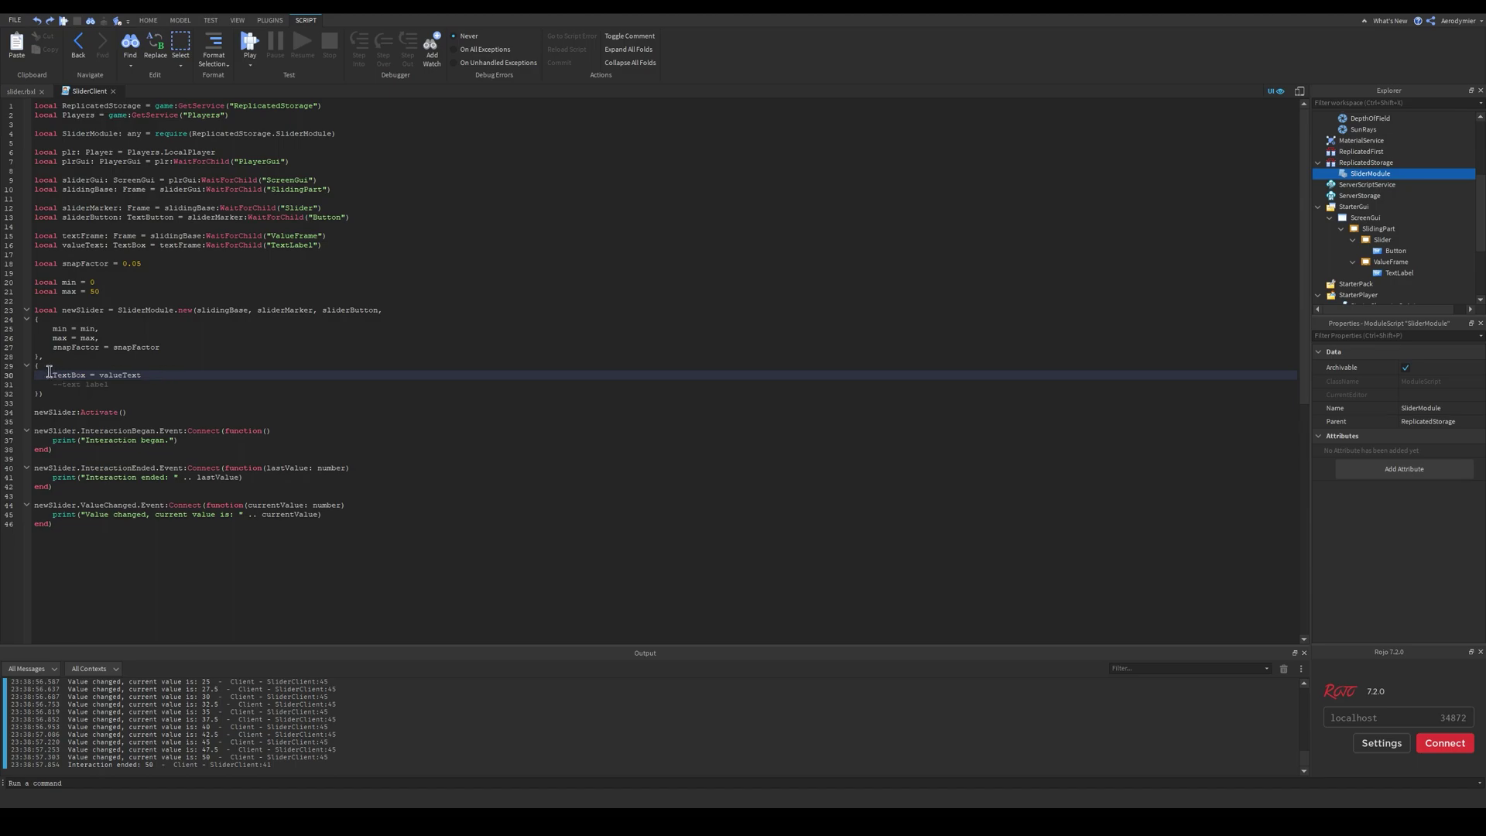
{"action": "left_click_drag", "start_coordinate": [48, 373], "coordinate": [210, 373]}
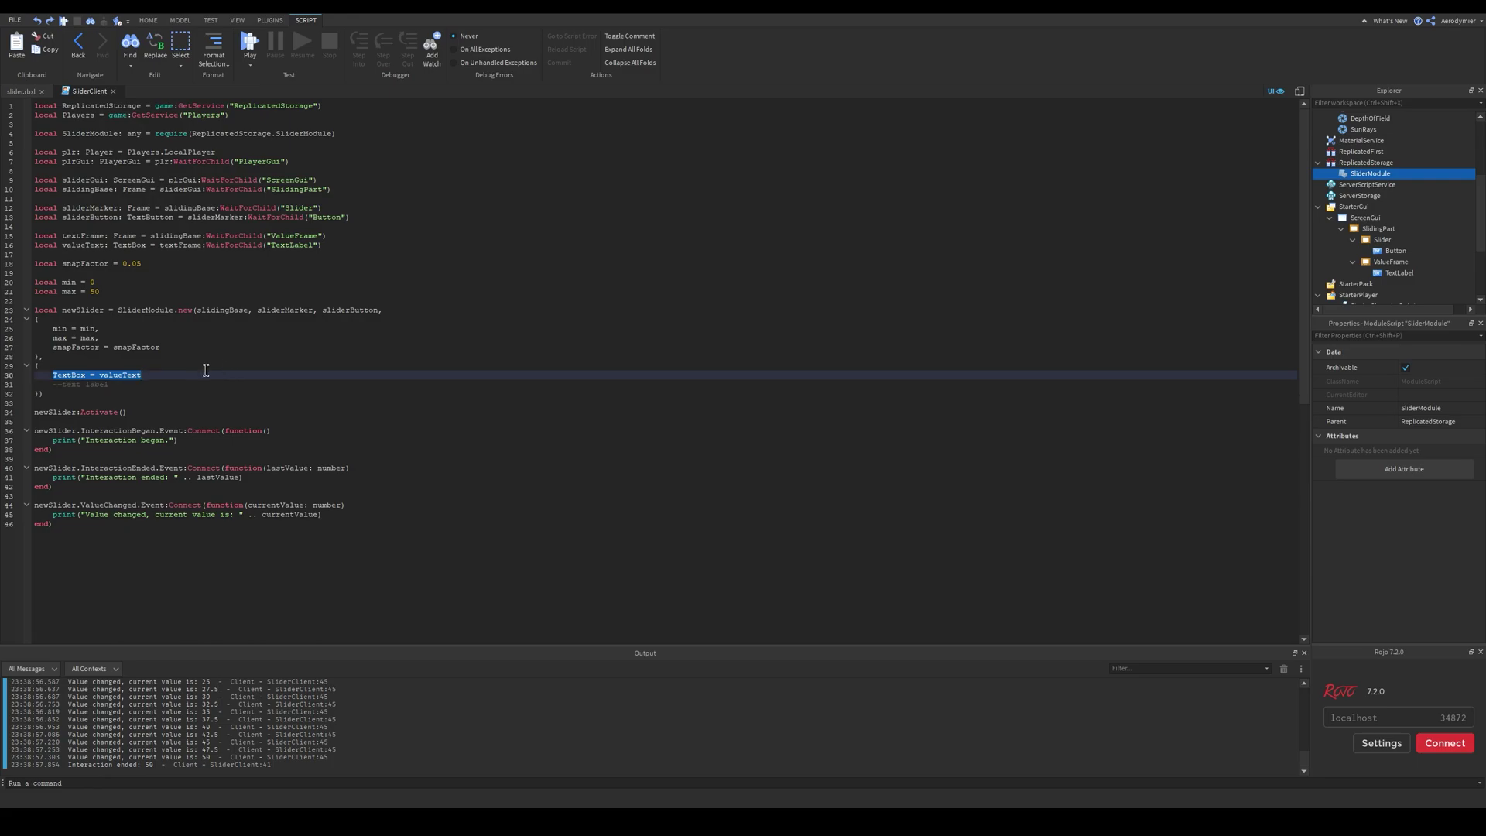
{"action": "left_click", "coordinate": [209, 372]}
{"action": "left_click", "coordinate": [14, 90]}
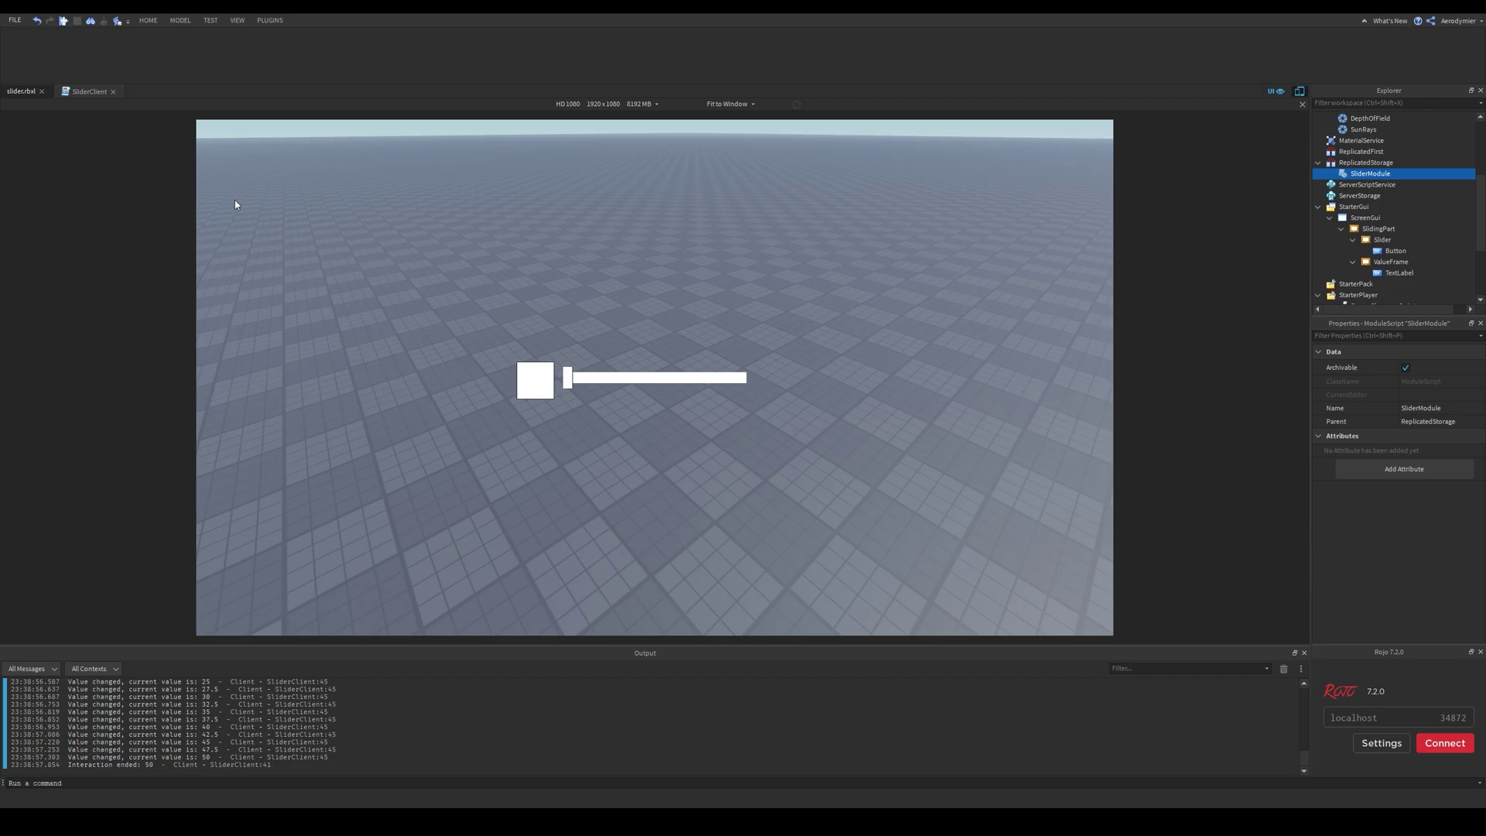
{"action": "left_click", "coordinate": [89, 90]}
{"action": "left_click_drag", "start_coordinate": [125, 412], "coordinate": [25, 415]}
{"action": "left_click", "coordinate": [136, 412]}
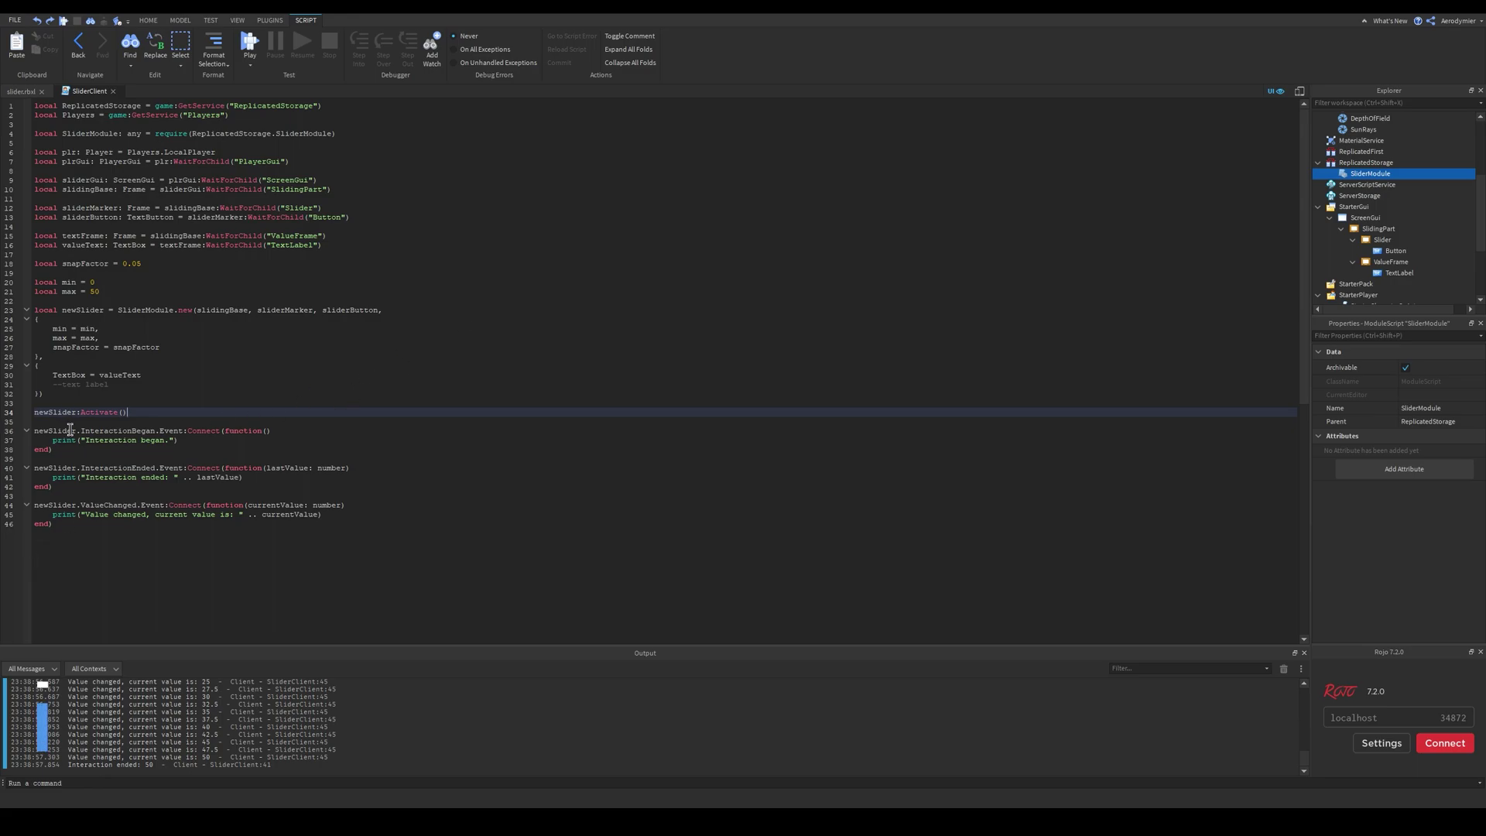
- Highlight the InteractionBegan, InteractionEnded and ValueChanged events and the newSlider:Activate() call
{"action": "double_click", "coordinate": [156, 430]}
{"action": "double_click", "coordinate": [157, 468]}
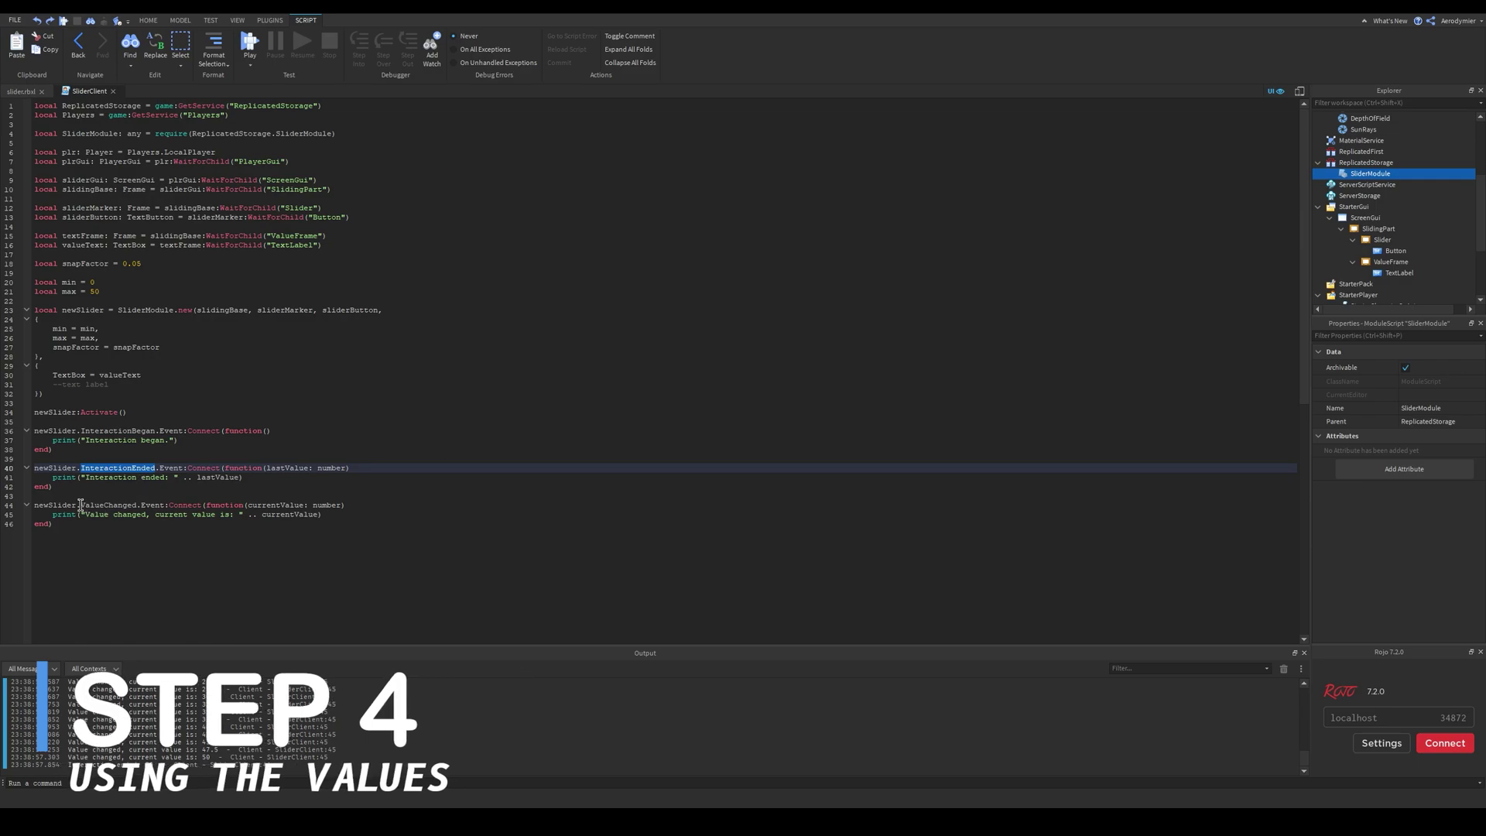
{"action": "double_click", "coordinate": [140, 507]}
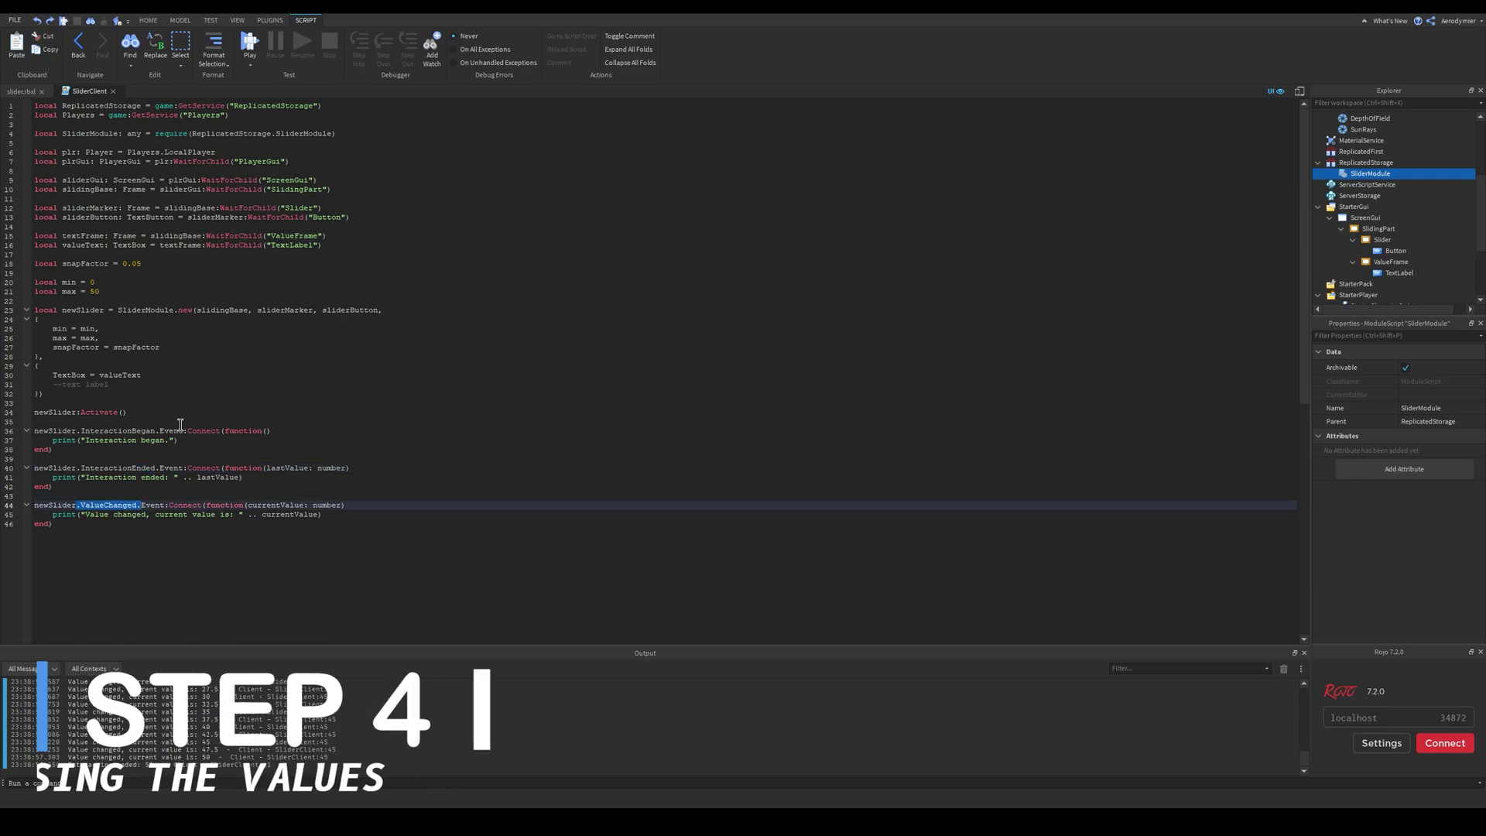
{"action": "left_click", "coordinate": [181, 426]}
{"action": "left_click_drag", "start_coordinate": [130, 412], "coordinate": [34, 413]}
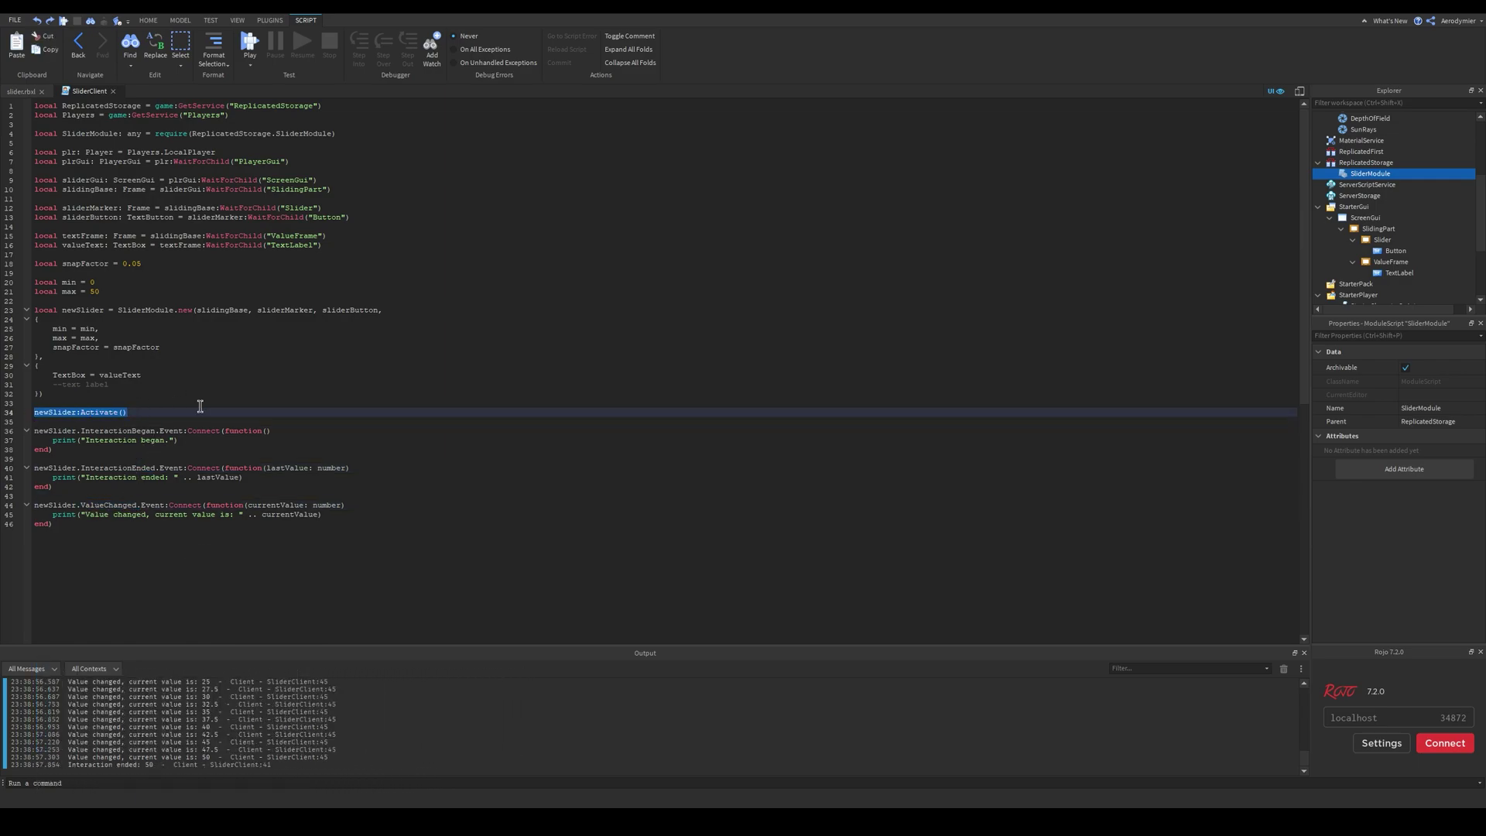
{"action": "double_click", "coordinate": [116, 430]}
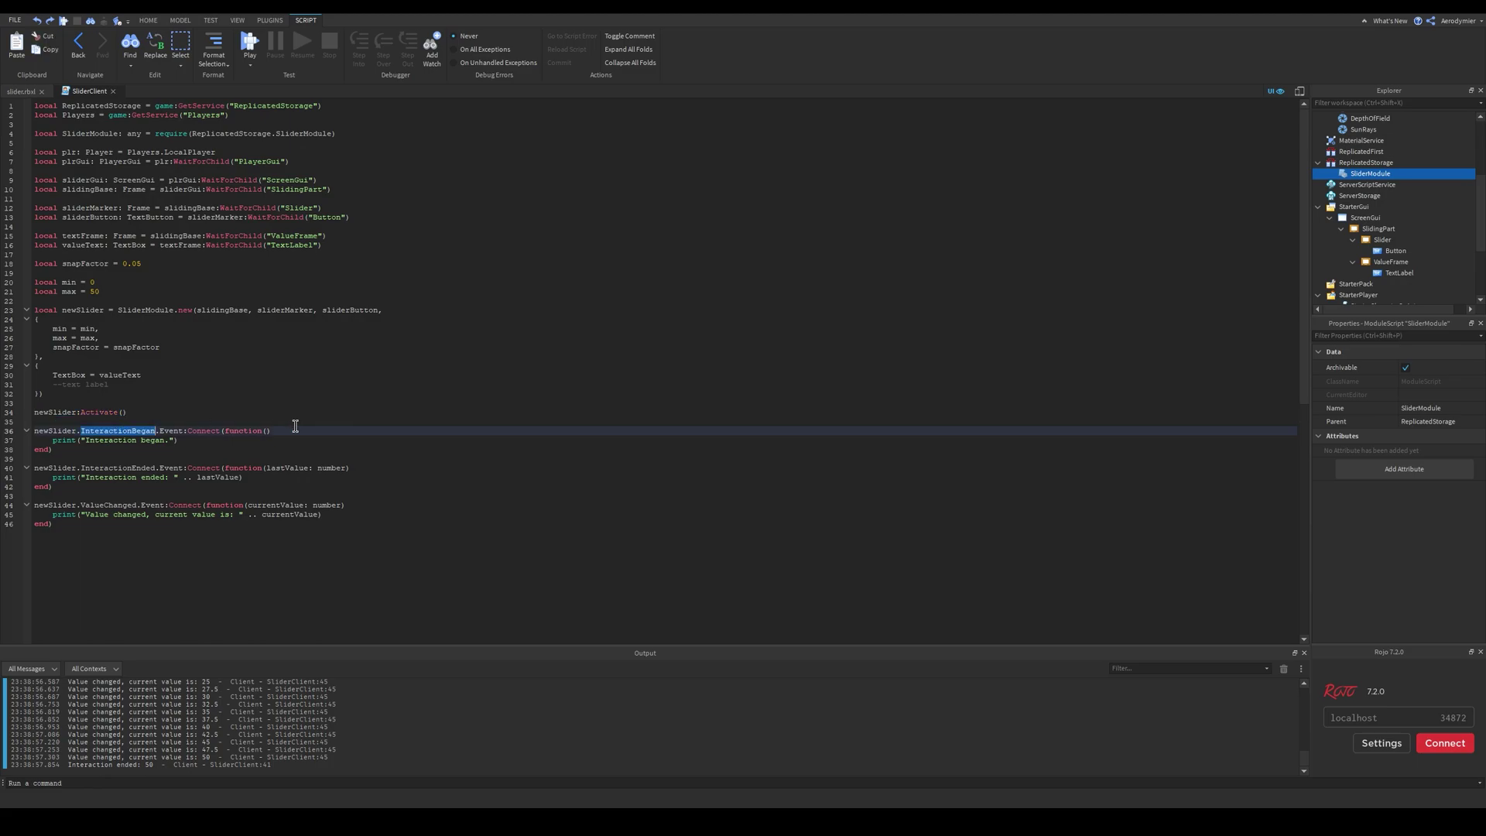
{"action": "left_click", "coordinate": [353, 424]}
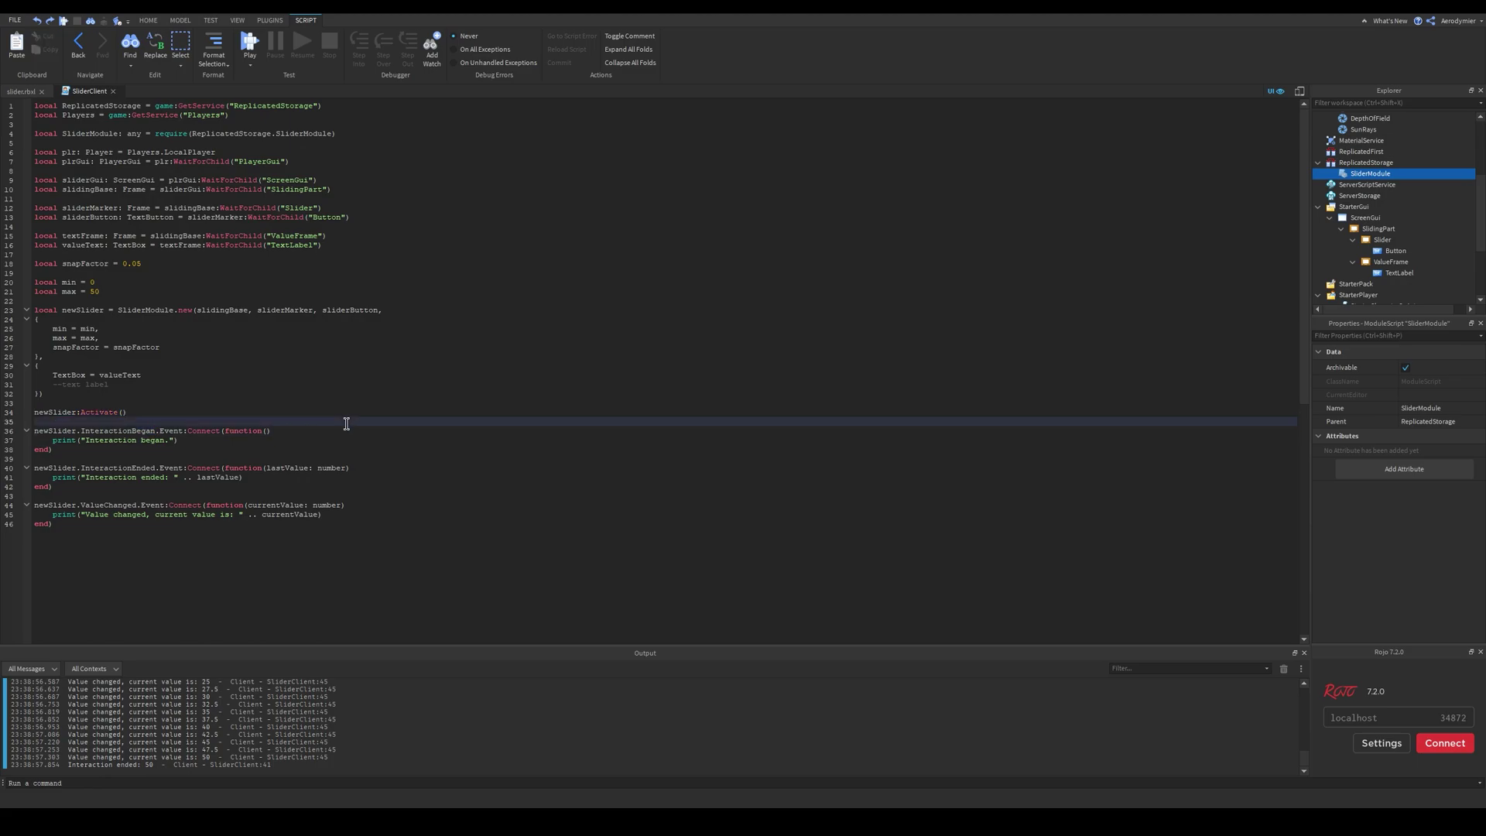
- Check the slider in the 3D view, then highlight the InteractionEnded event
{"action": "left_click", "coordinate": [26, 91]}
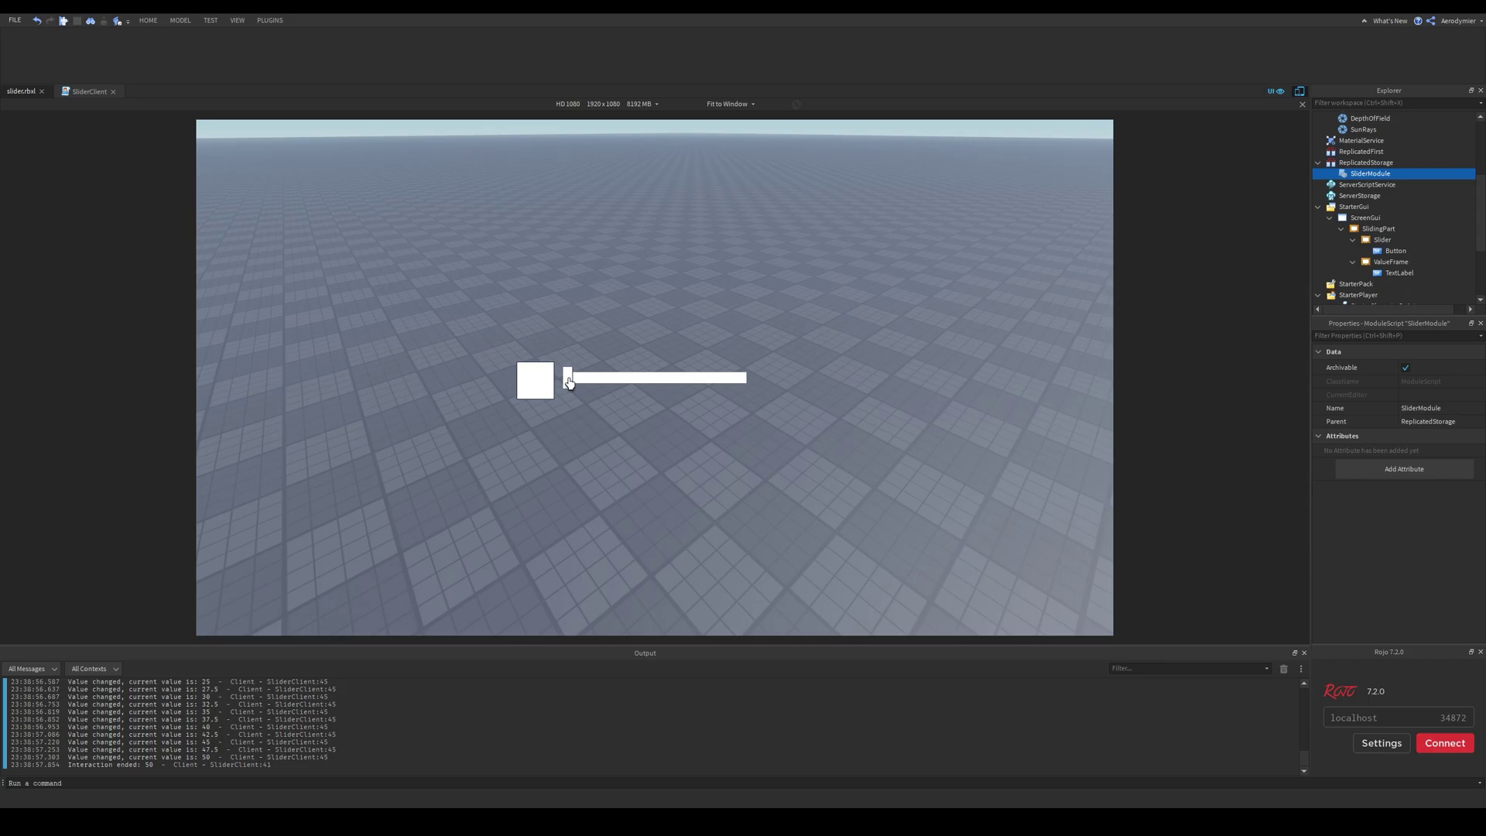
{"action": "left_click", "coordinate": [81, 92]}
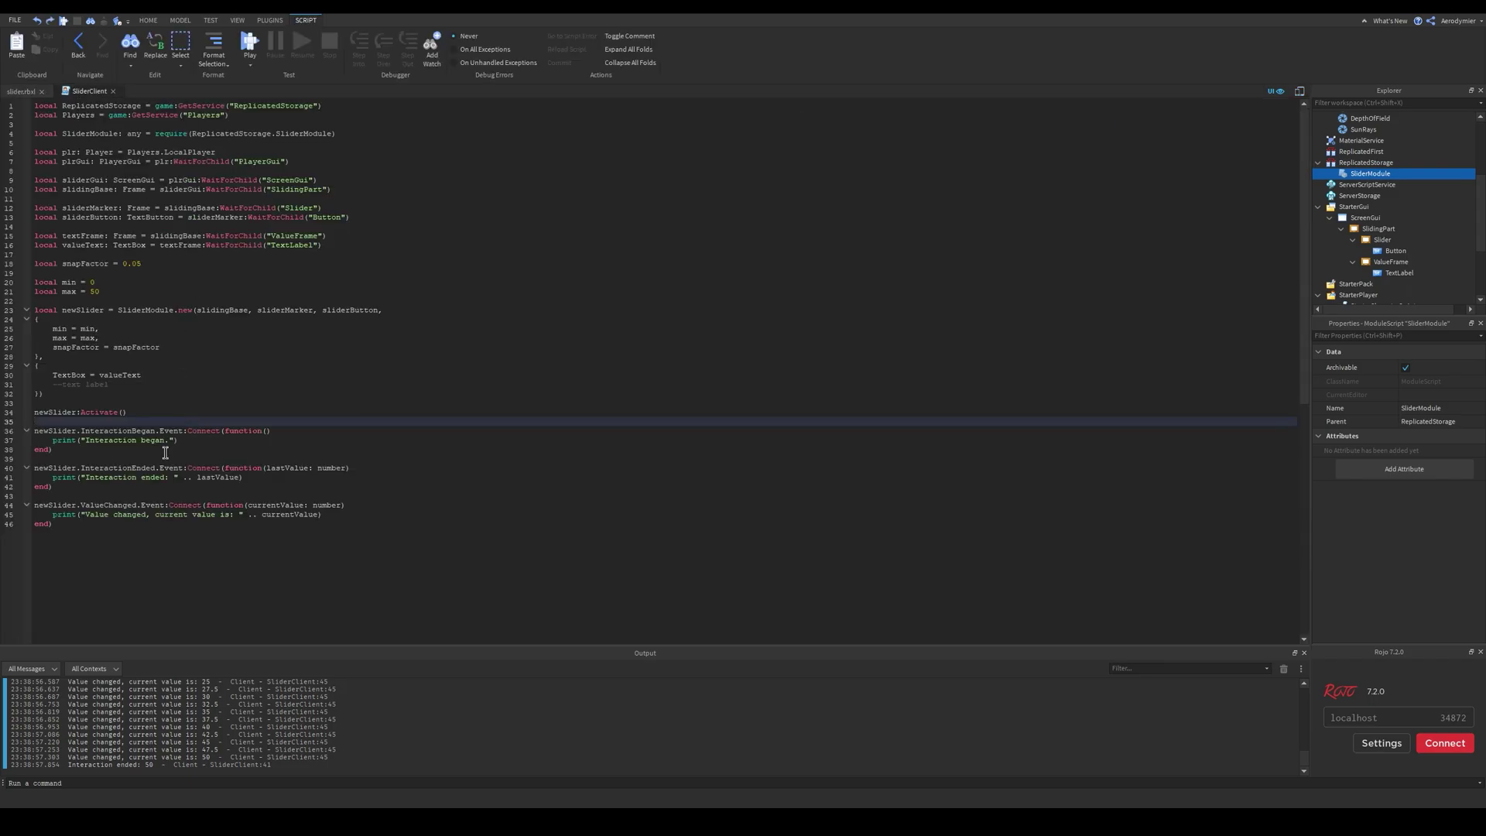
{"action": "double_click", "coordinate": [117, 468]}
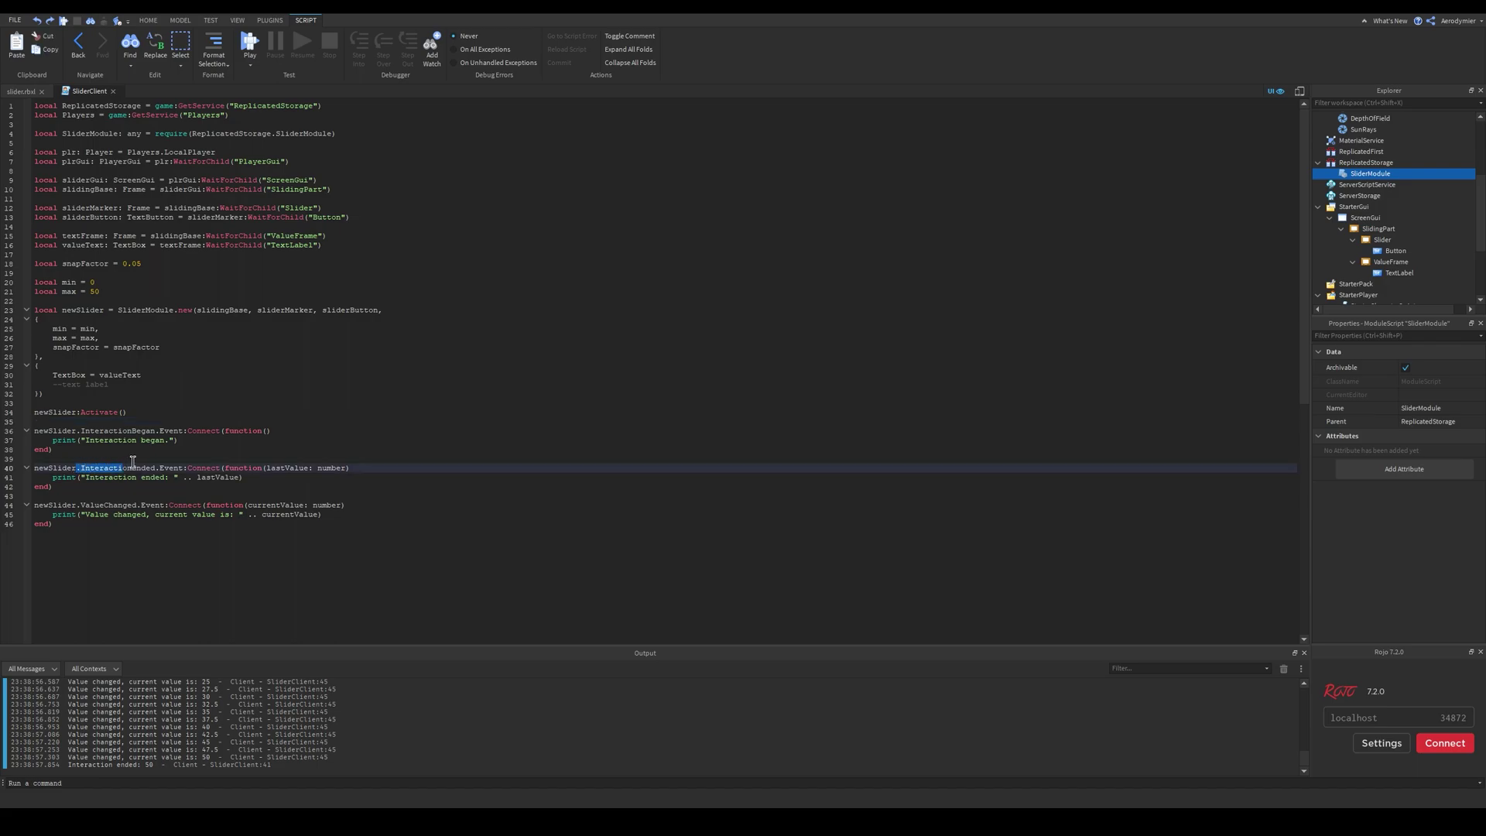
{"action": "left_click", "coordinate": [309, 448]}
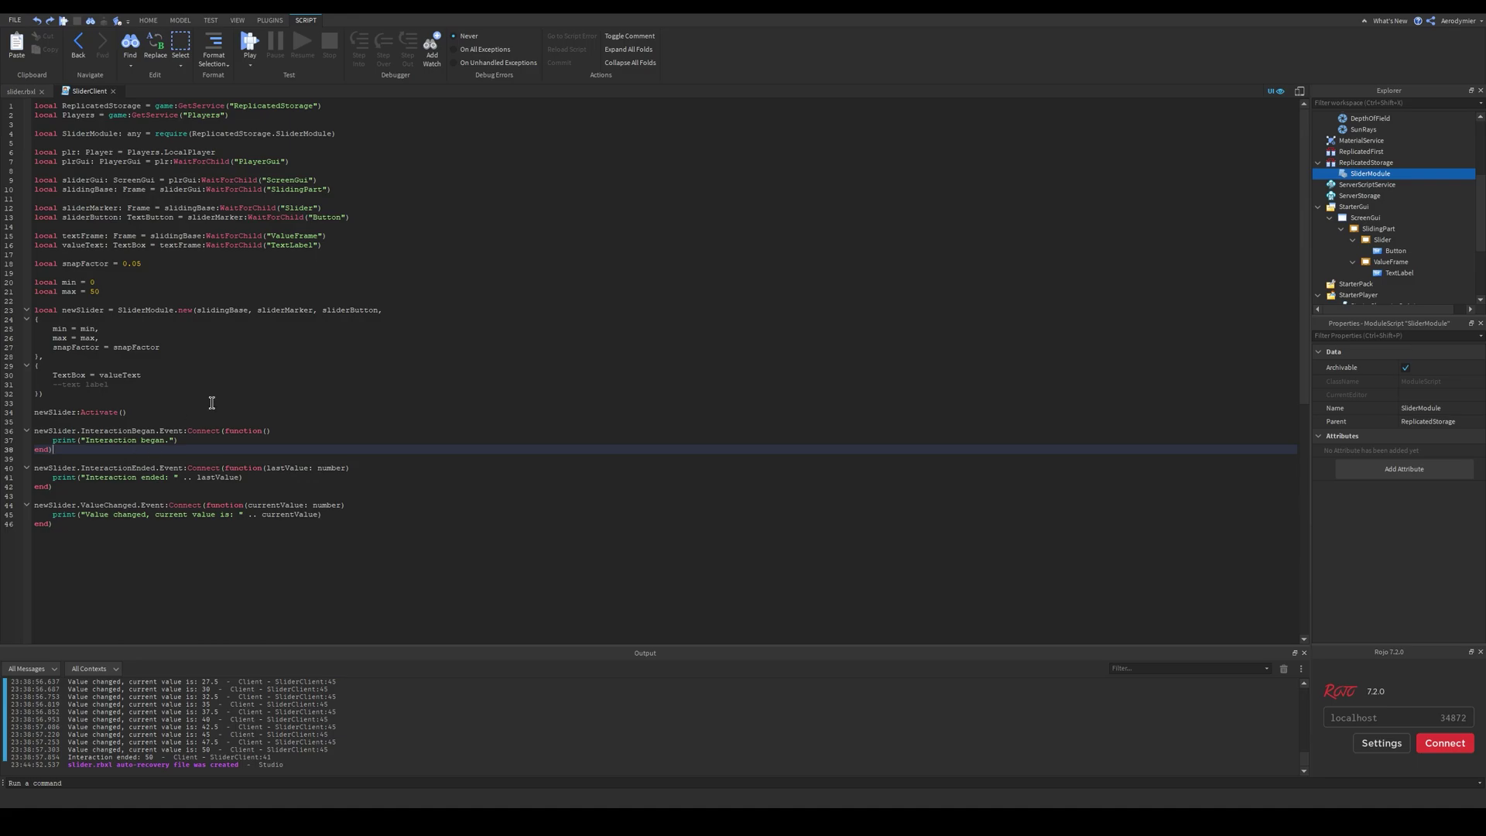
- Check the slider again, then point out lastValue in the ValueChanged print line
{"action": "left_click", "coordinate": [22, 90]}
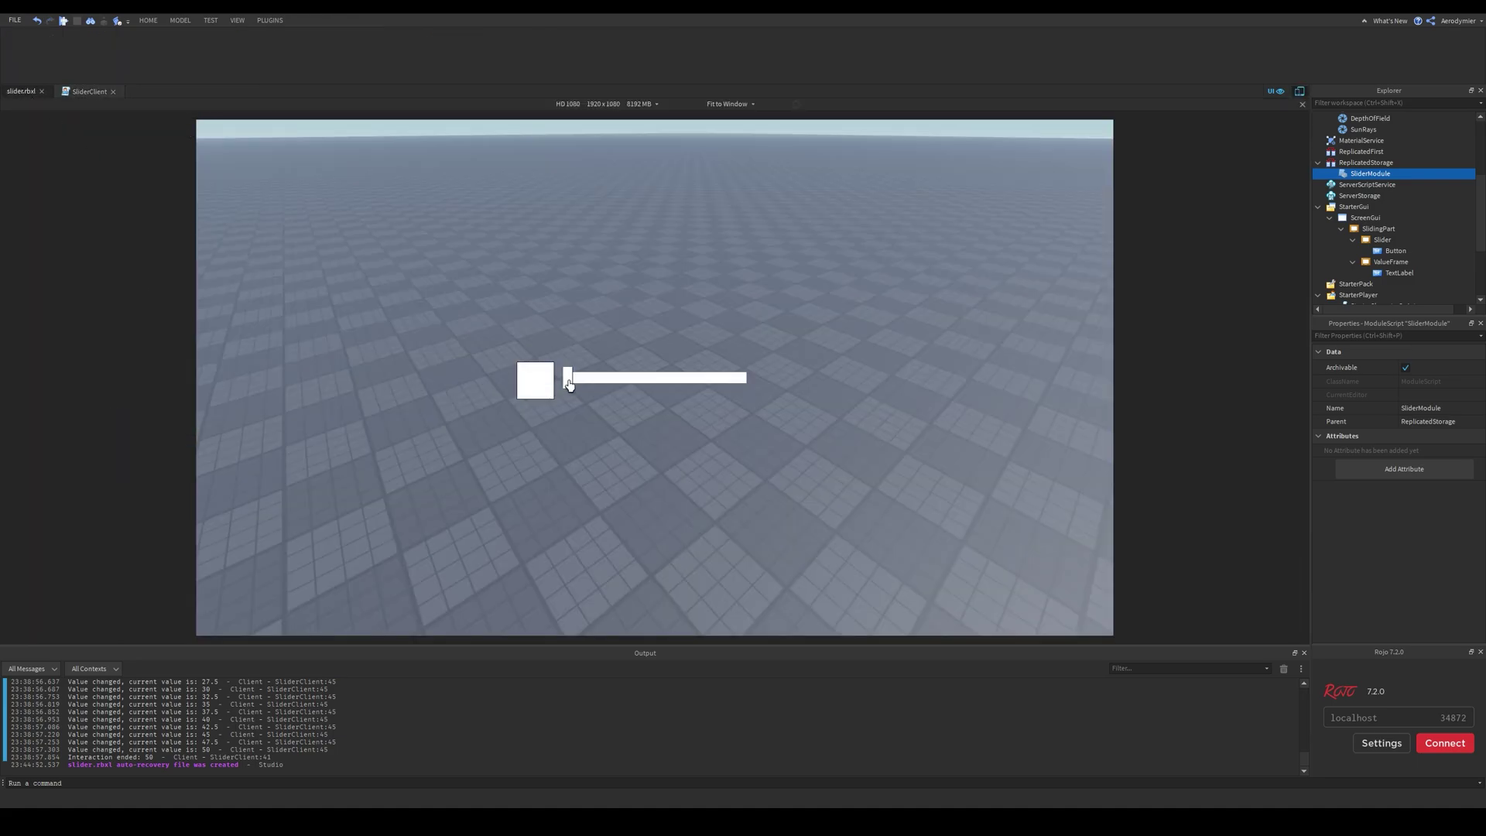
{"action": "left_click", "coordinate": [88, 92]}
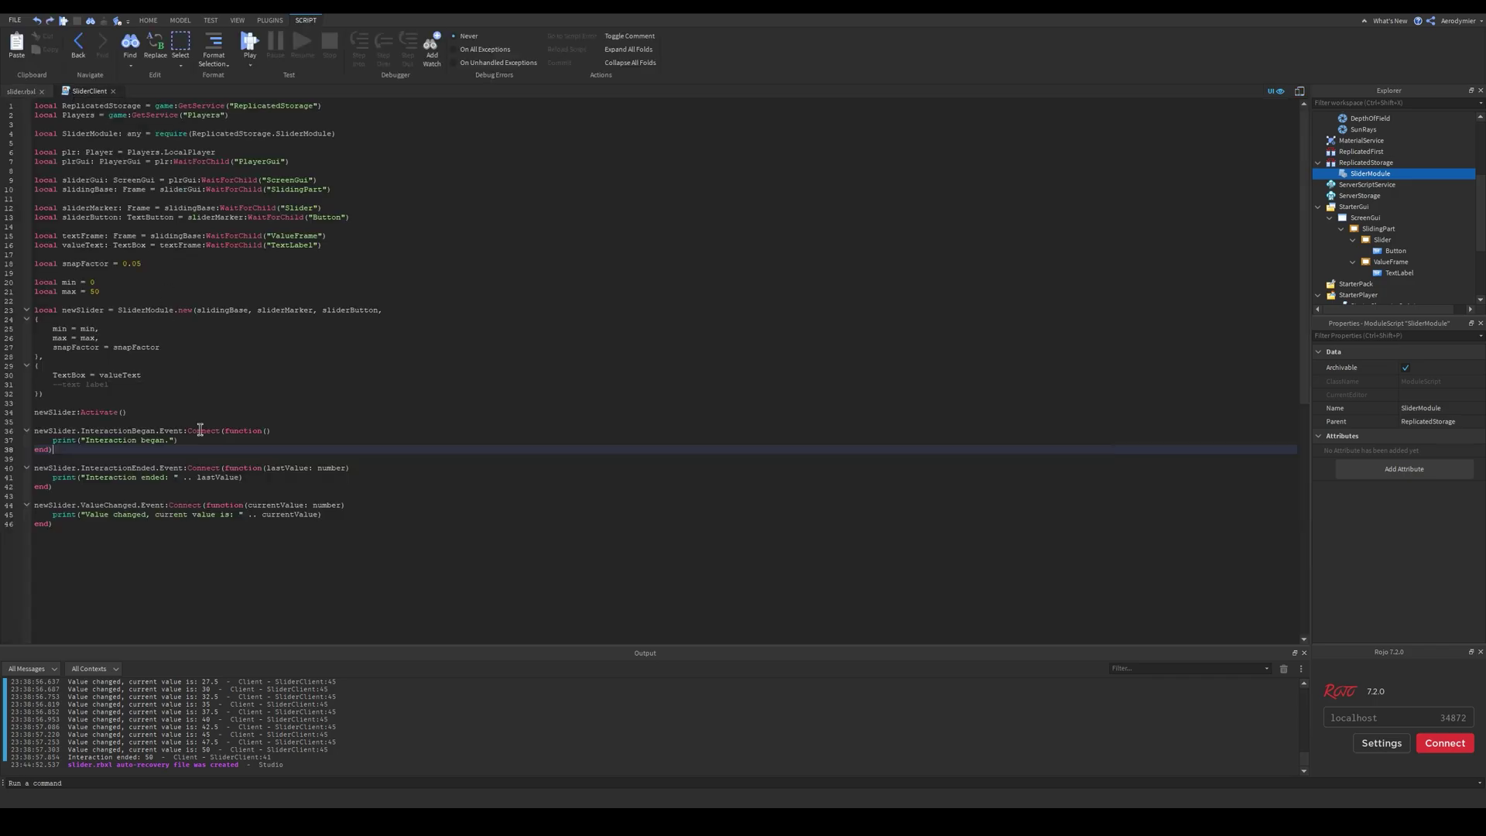
{"action": "left_click_drag", "start_coordinate": [266, 469], "coordinate": [287, 467]}
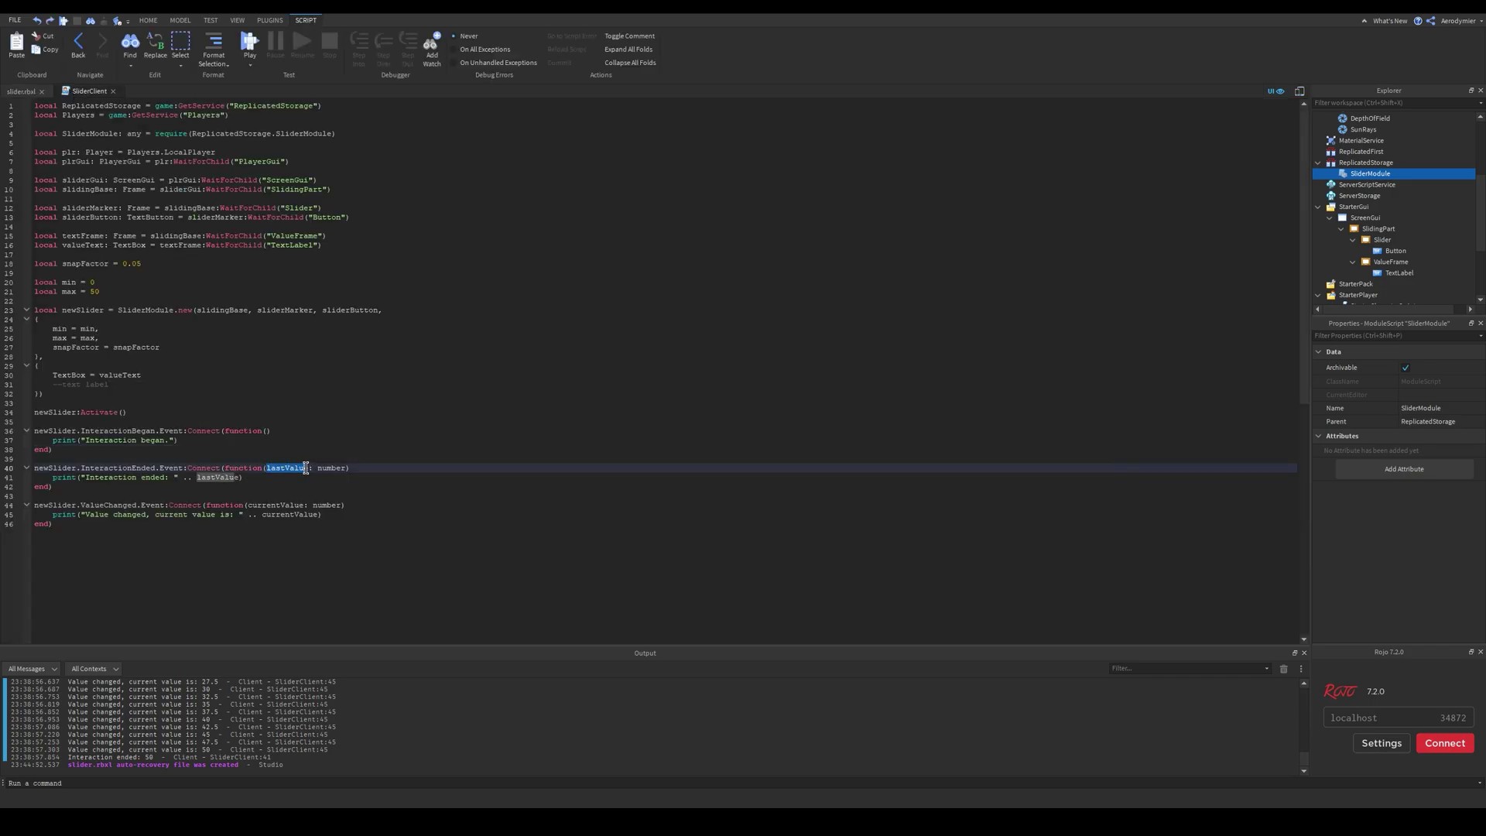
{"action": "left_click", "coordinate": [238, 476]}
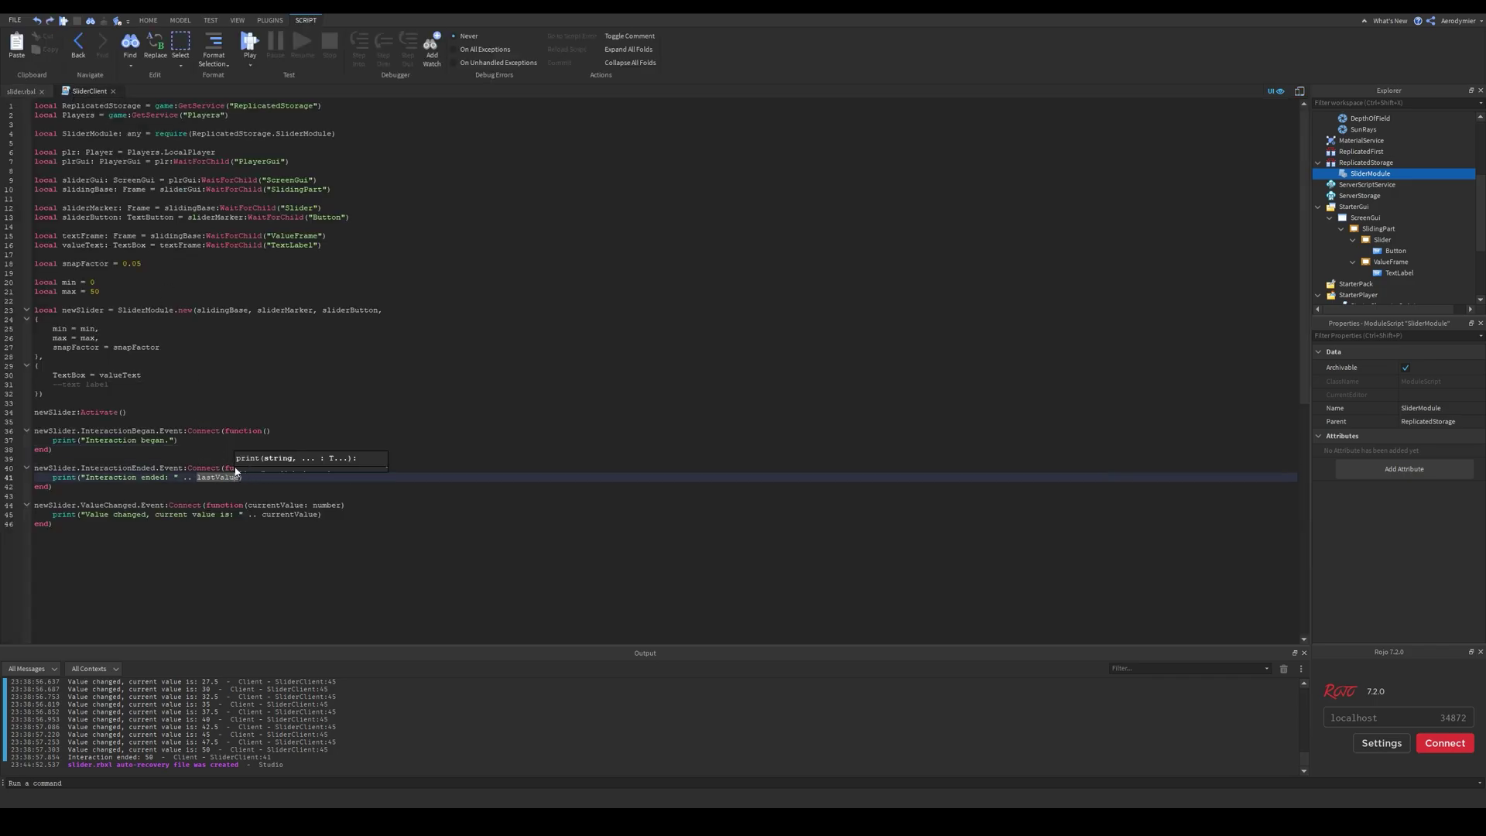
{"action": "left_click", "coordinate": [412, 477]}
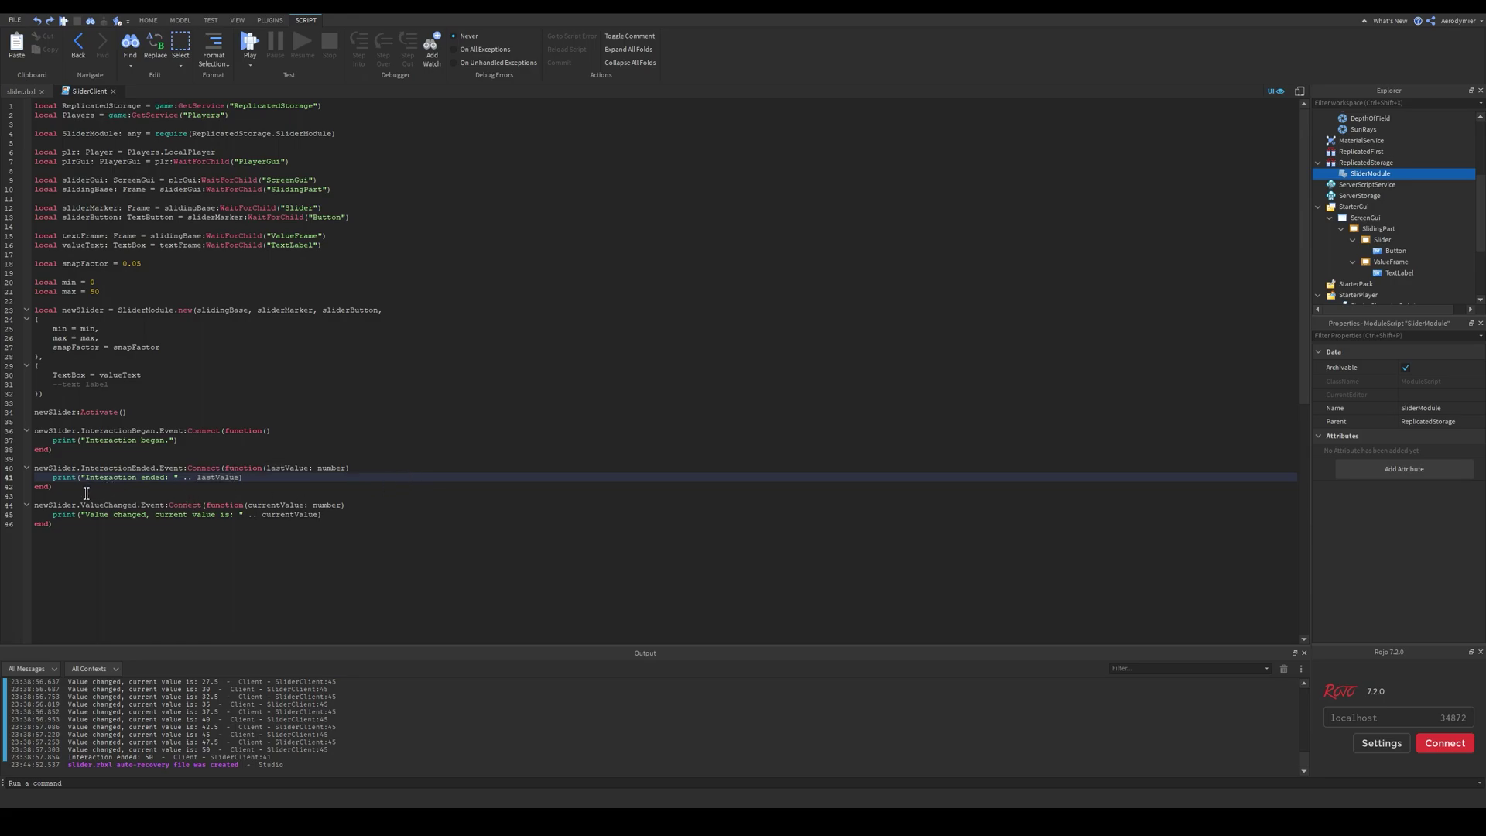
- Highlight the ValueChanged event name once more, then return to the place's 3D view
{"action": "double_click", "coordinate": [125, 504]}
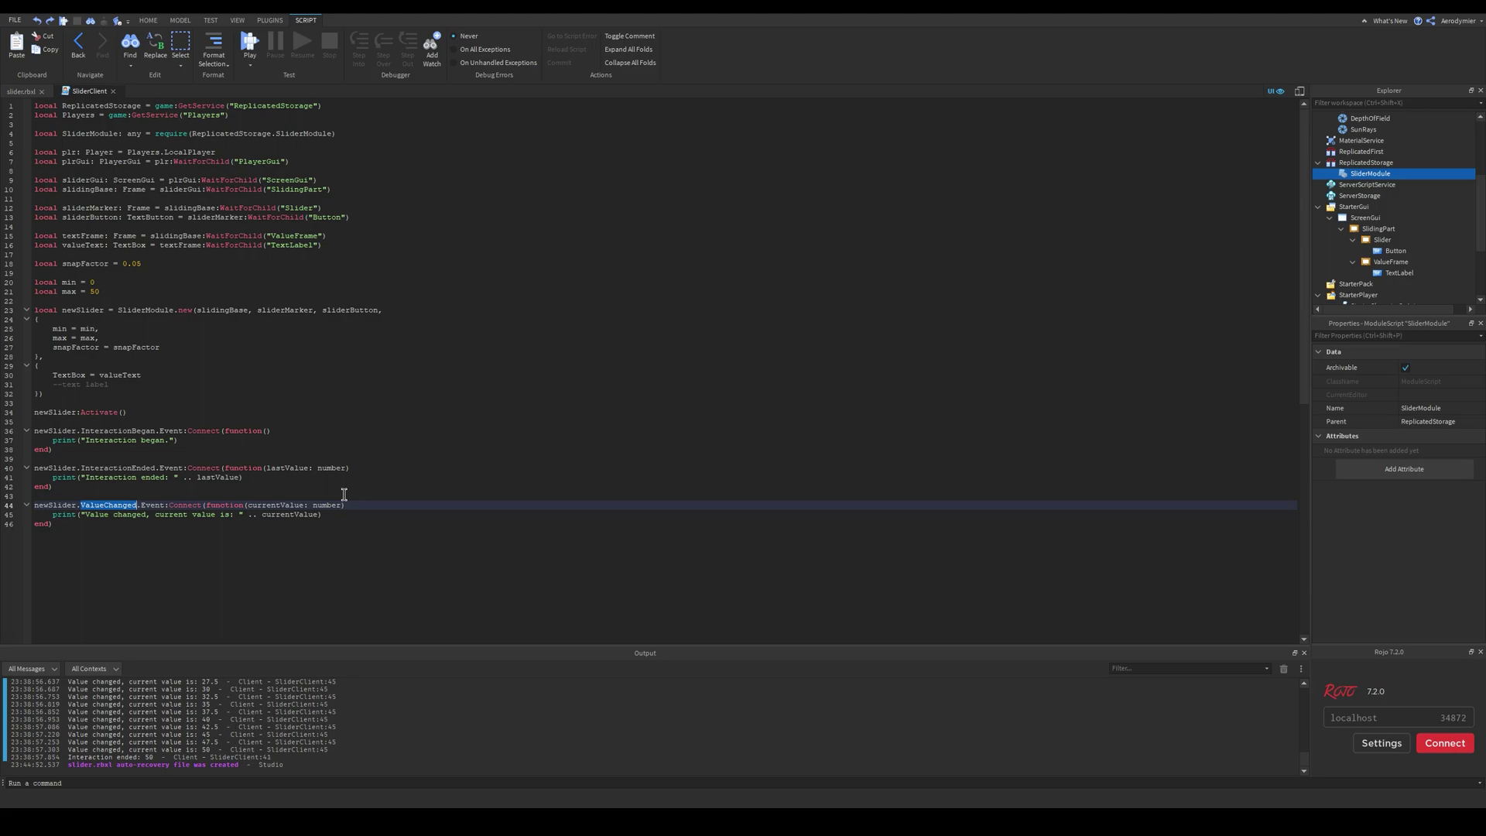
{"action": "left_click", "coordinate": [289, 441]}
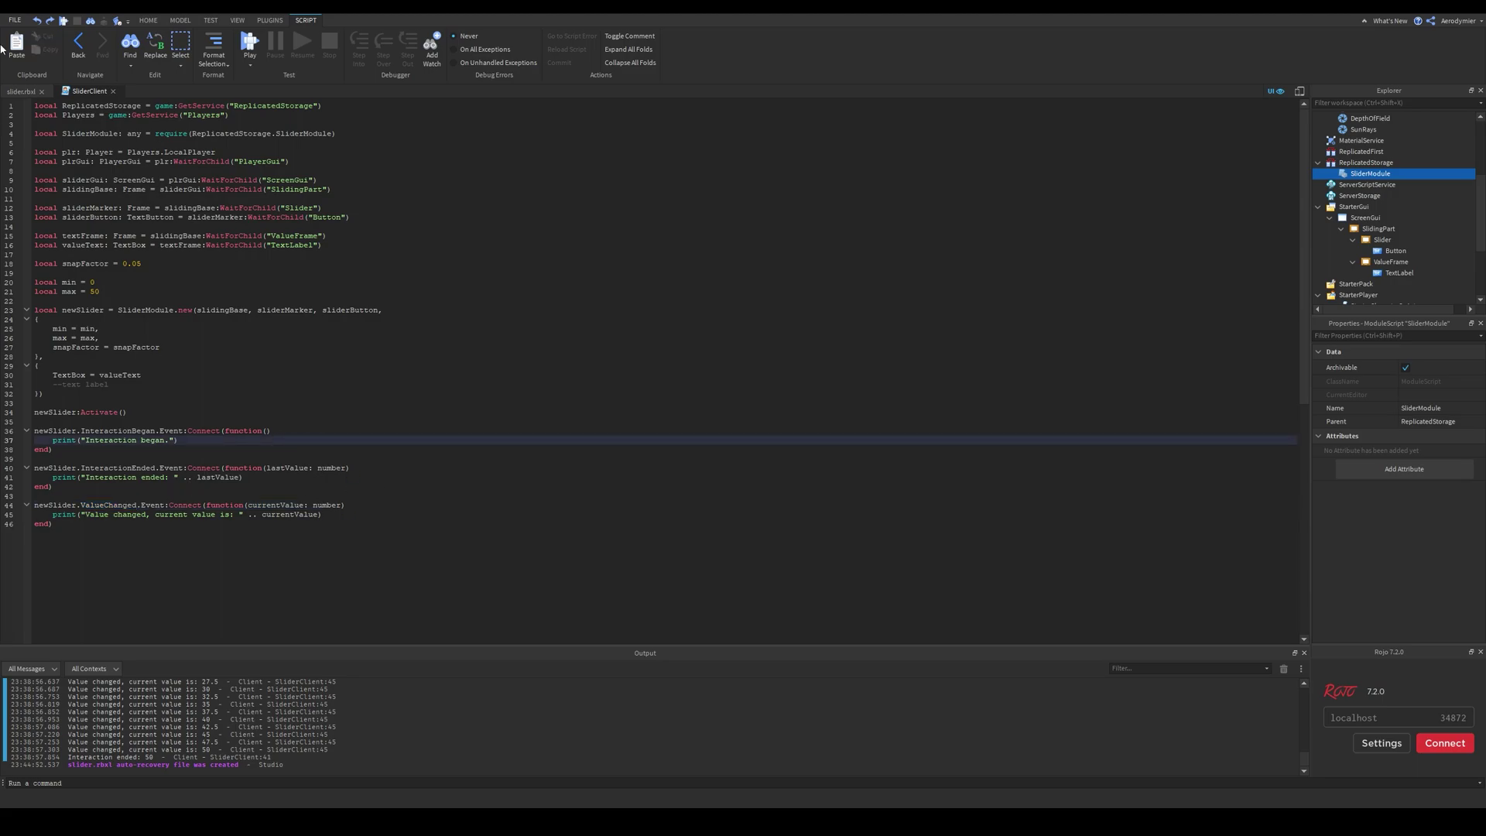
{"action": "left_click", "coordinate": [17, 93]}
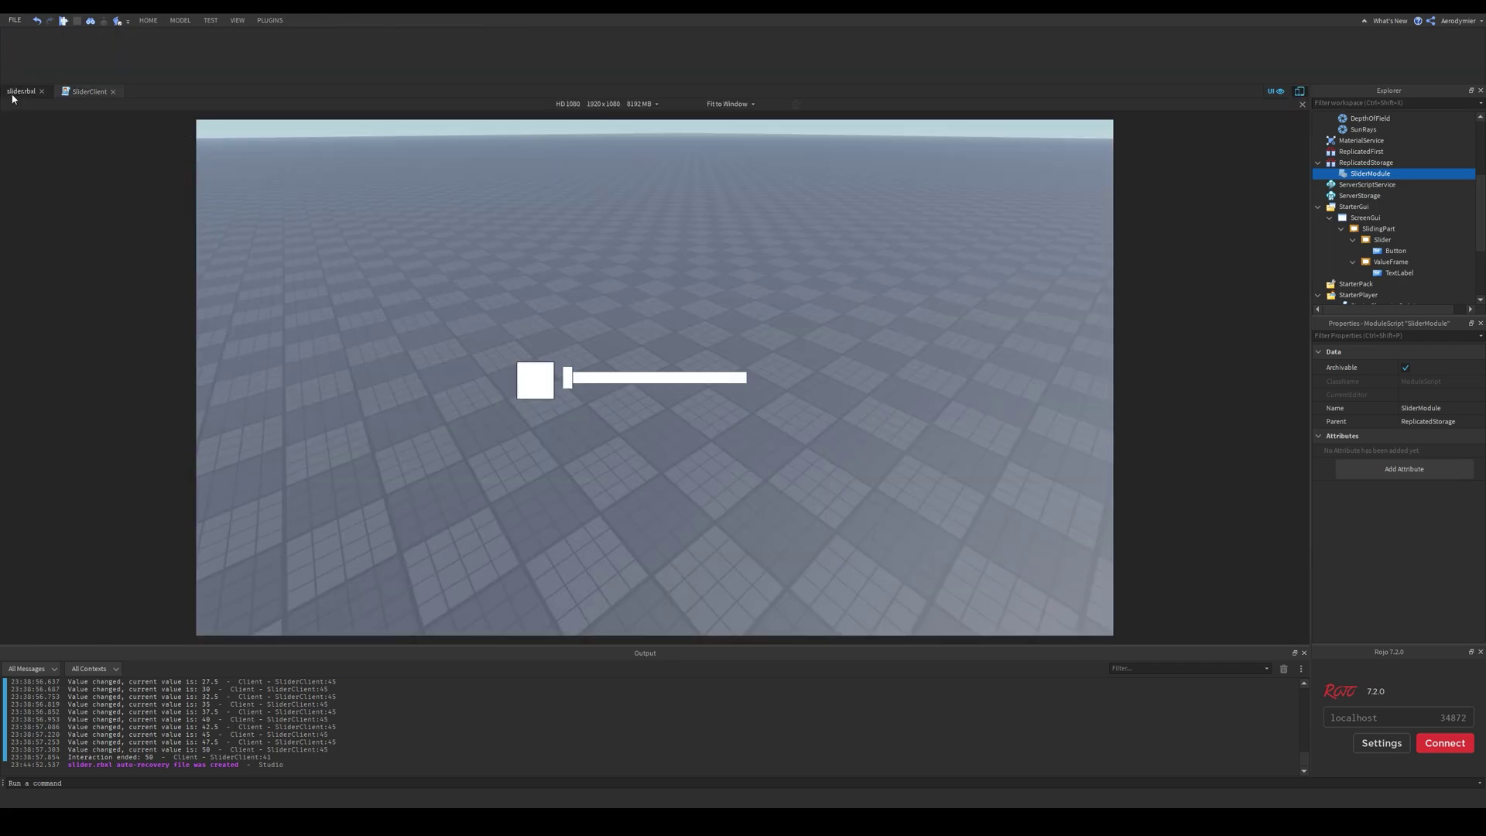
- Playtest from the SliderClient script and drag the handle from 0 to 32.5, watching Output
{"action": "left_click", "coordinate": [88, 94]}
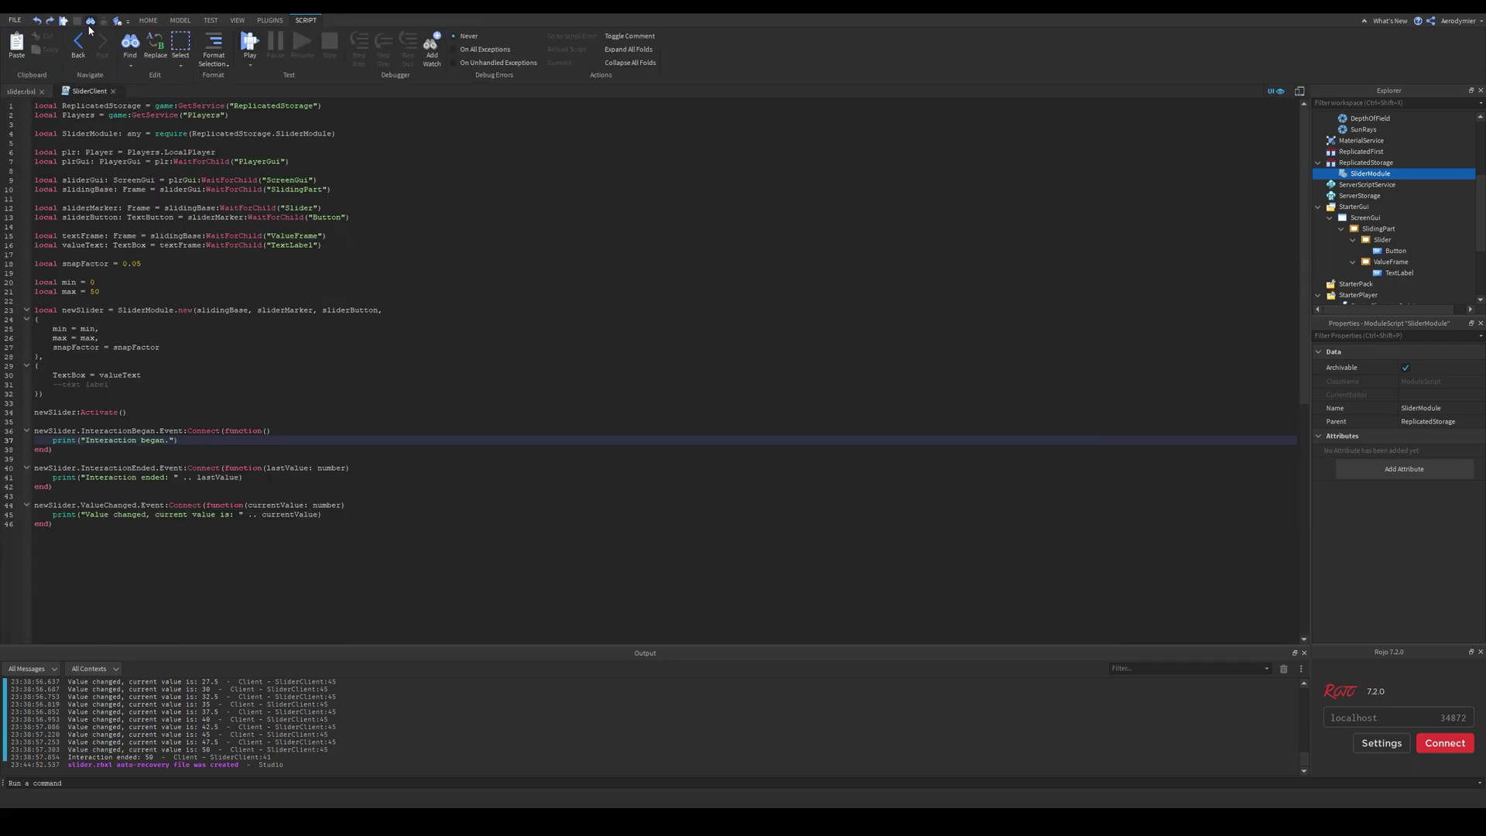
{"action": "left_click", "coordinate": [63, 21]}
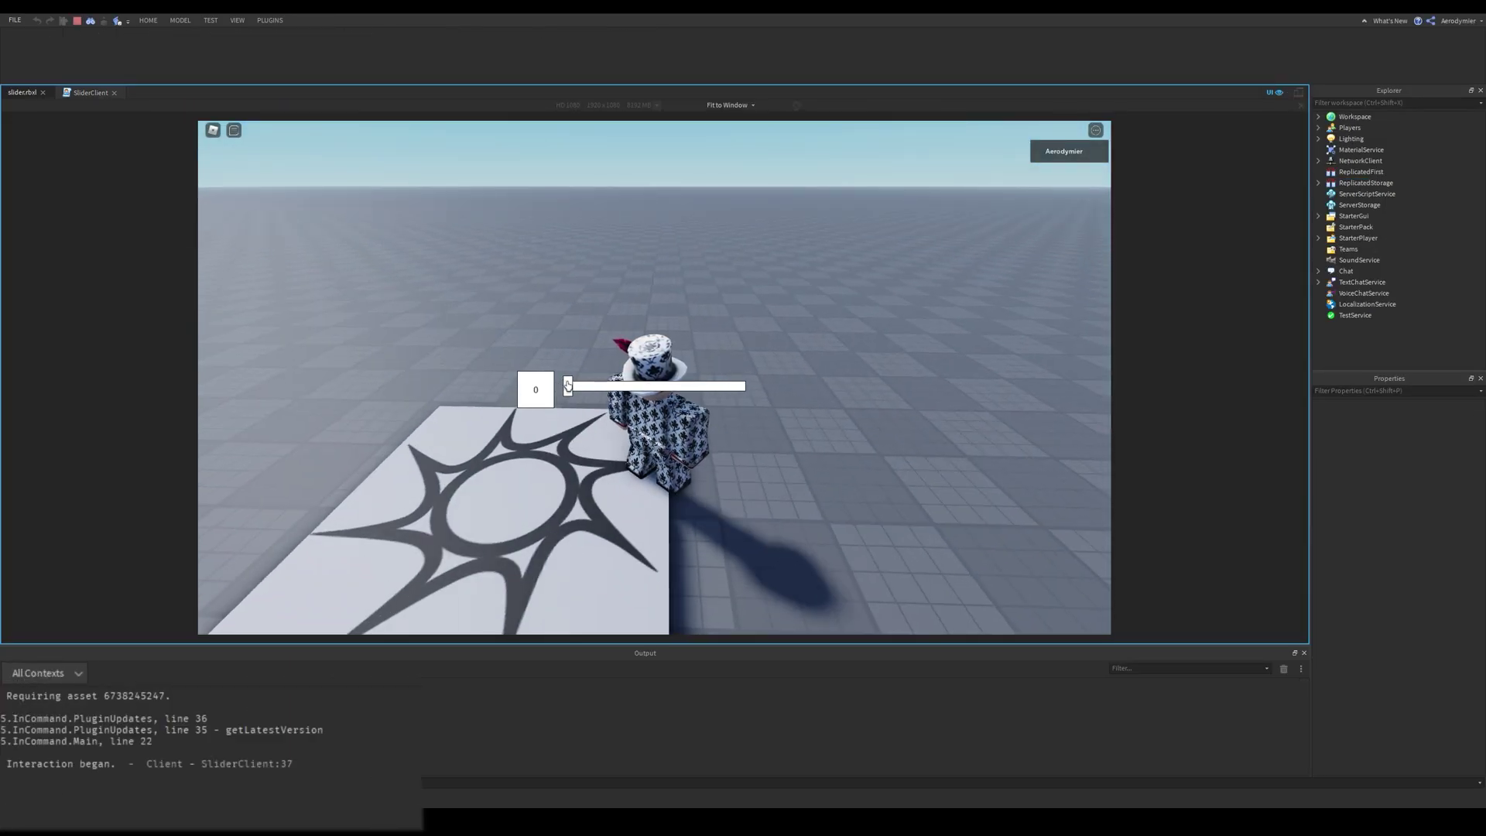
{"action": "left_click_drag", "start_coordinate": [568, 387], "coordinate": [705, 391]}
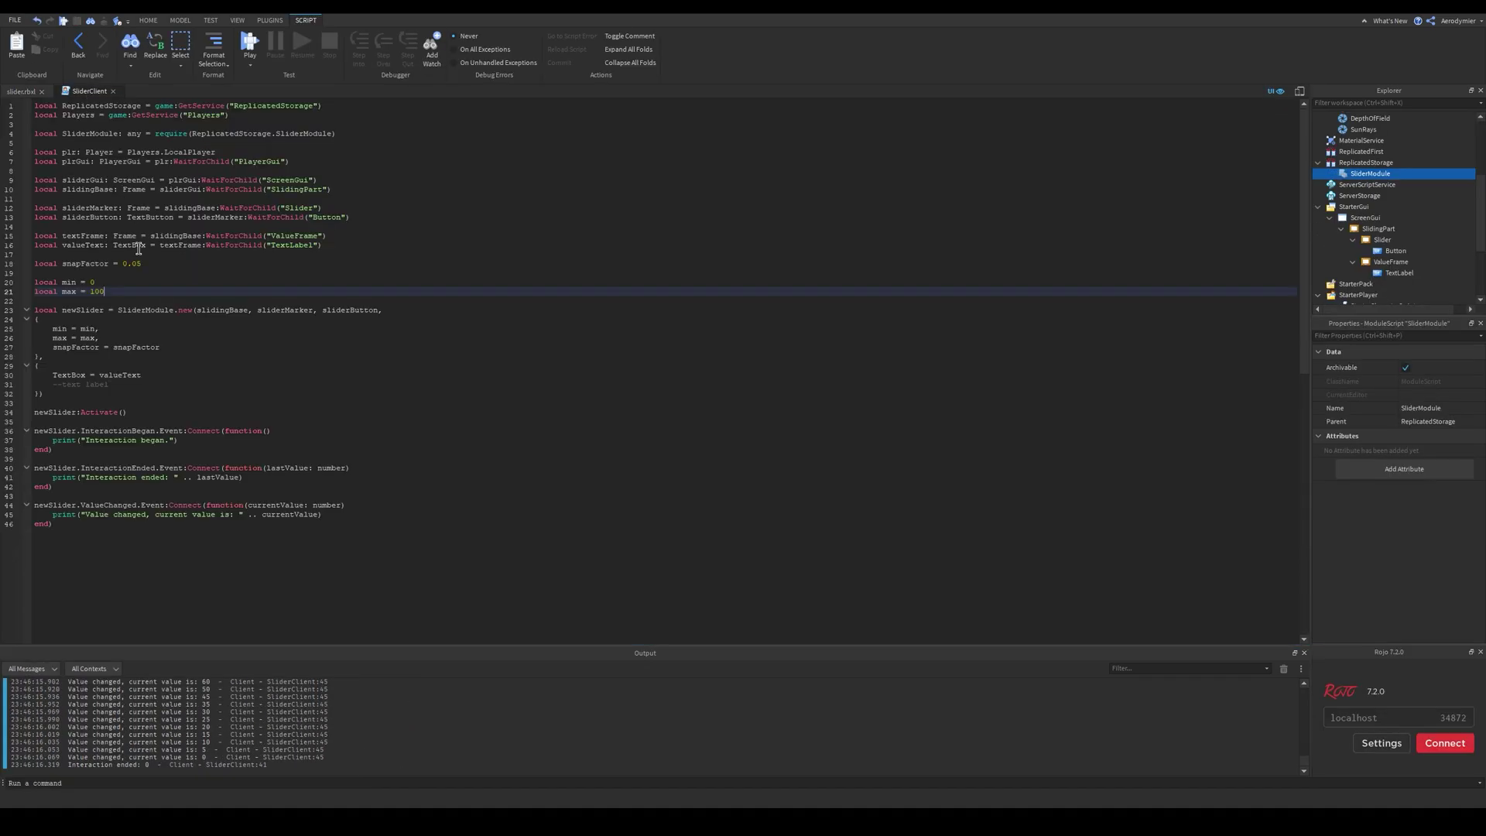
- Remove the extra comment on line 18 and replace snapFactor's old 0.05 value
{"action": "left_click", "coordinate": [148, 265]}
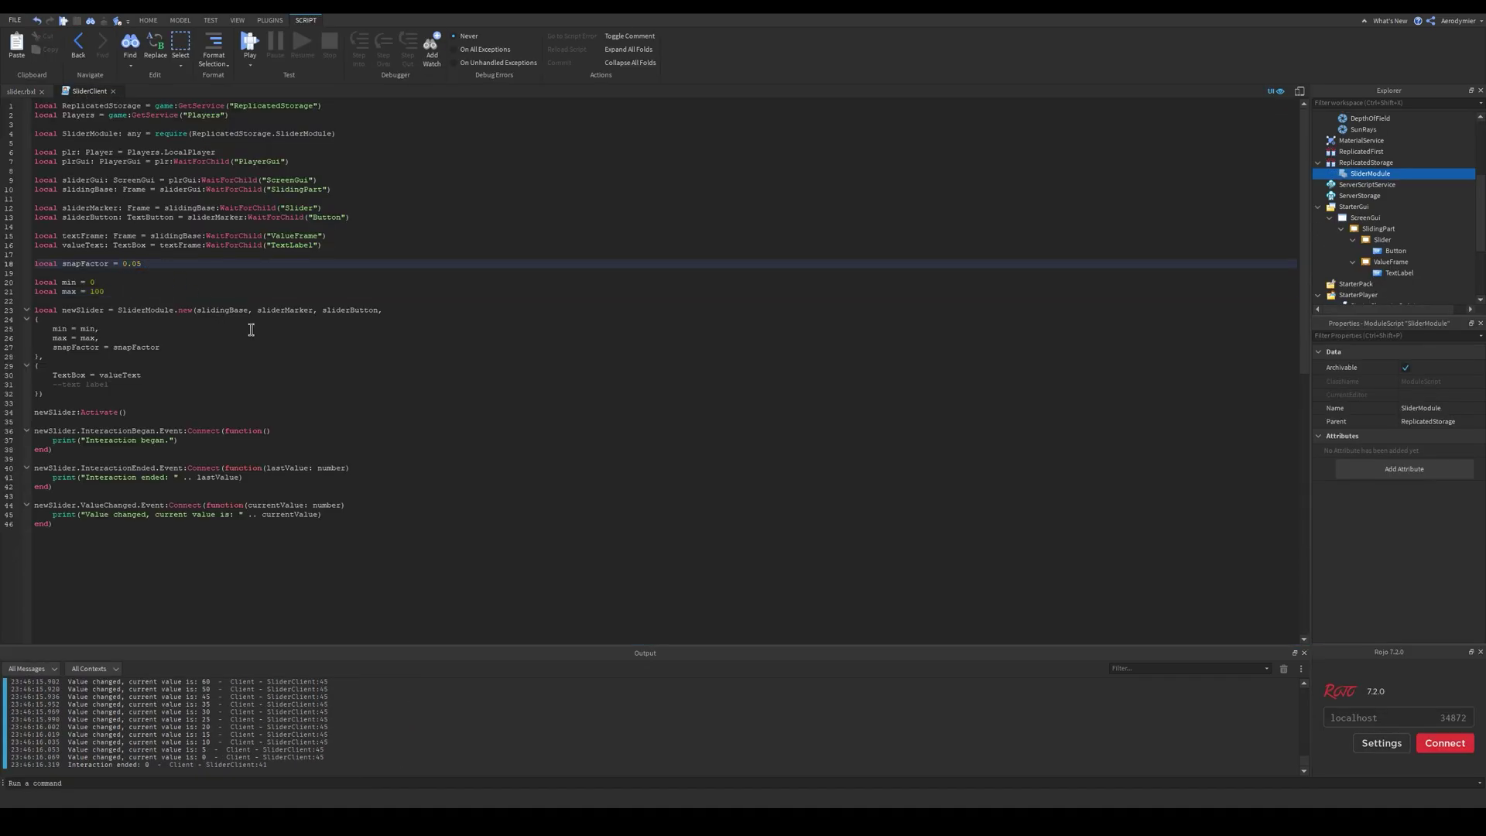
{"action": "type", "text": "(betwe"}
{"action": "type", "text": "en 0 and 1)"}
{"action": "left_click_drag", "start_coordinate": [226, 264], "coordinate": [147, 263]}
{"action": "key", "text": "BackSpace"}
{"action": "key", "text": "ctrl+shift+Left"}
{"action": "type", "text": "0"}
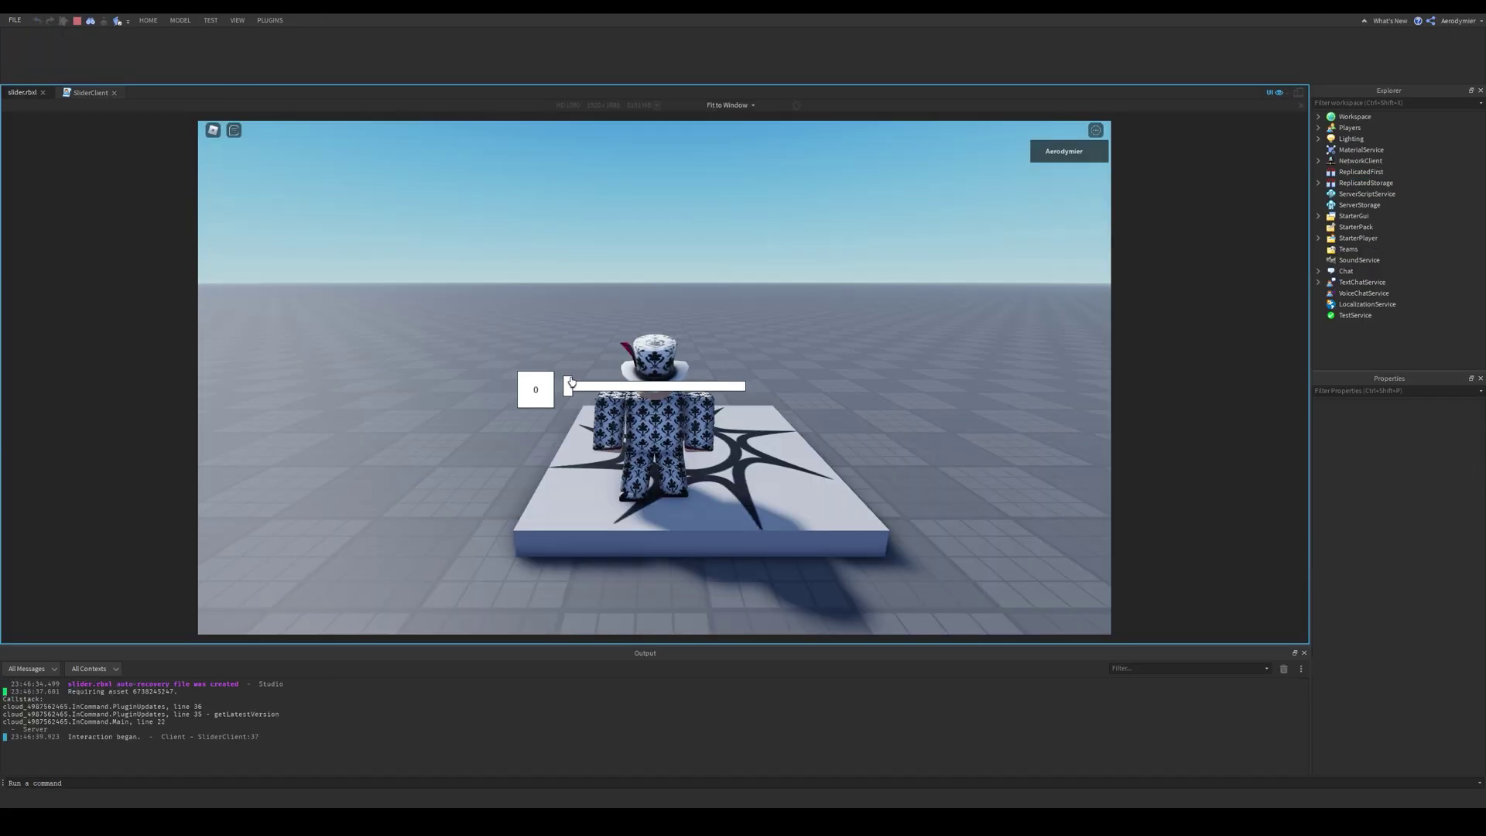
- Restart the playtest and drag the slider to confirm it snaps to 0, 50 and 100
{"action": "left_click_drag", "start_coordinate": [576, 385], "coordinate": [750, 386]}
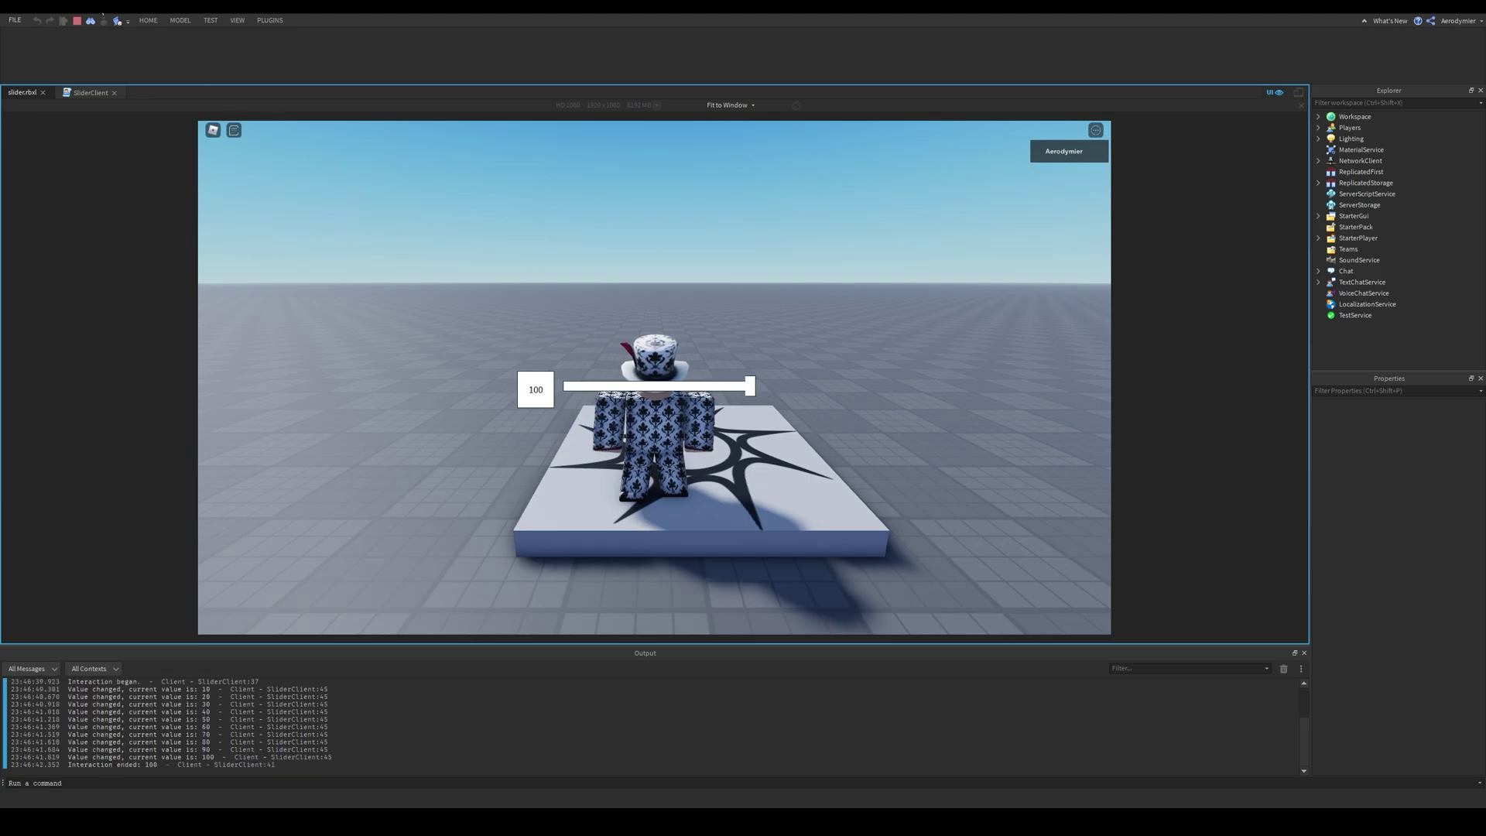
{"action": "key", "text": "shift+F5"}
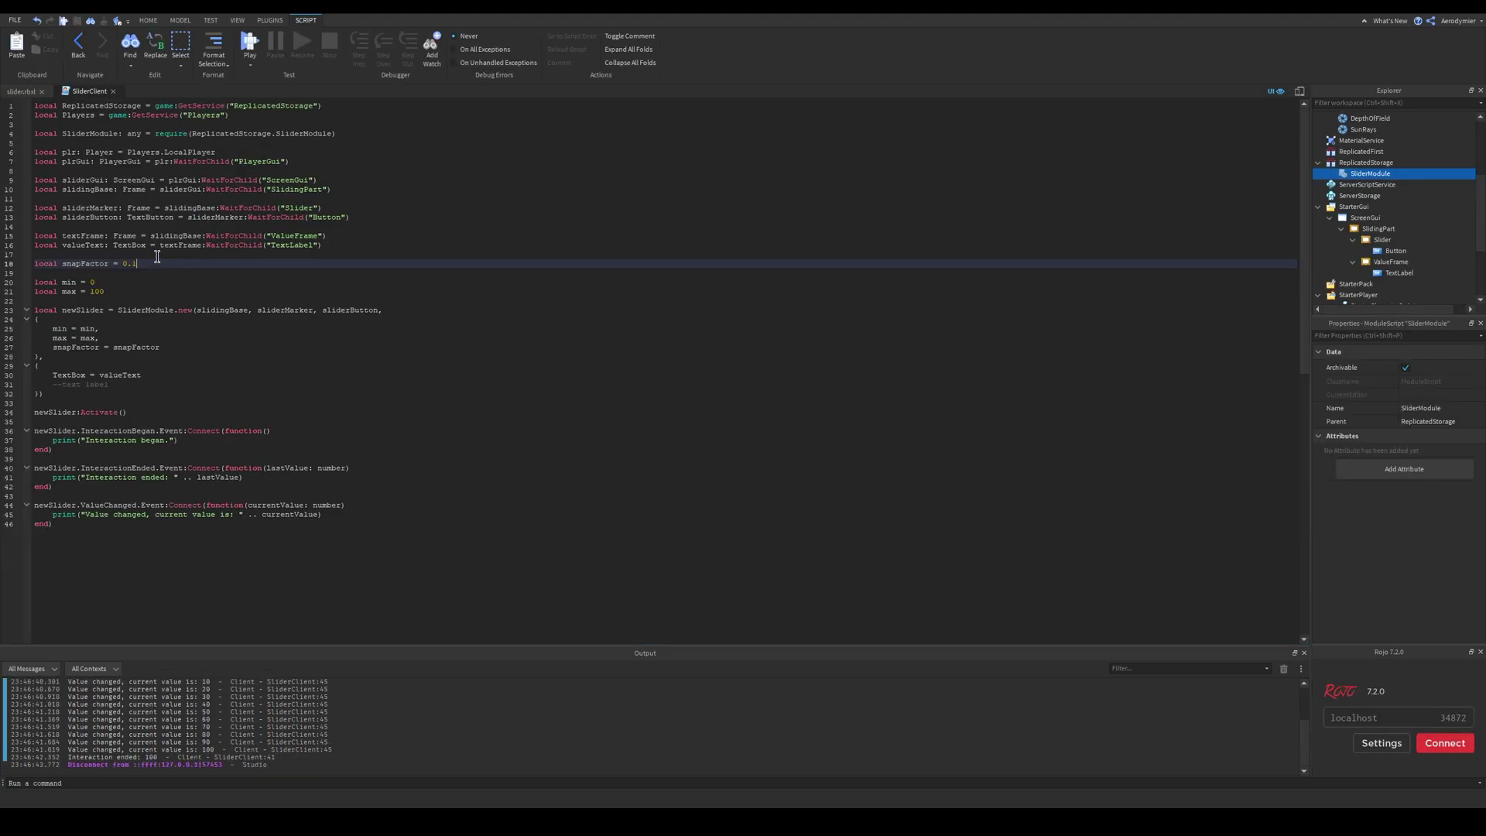
{"action": "key", "text": "F5"}
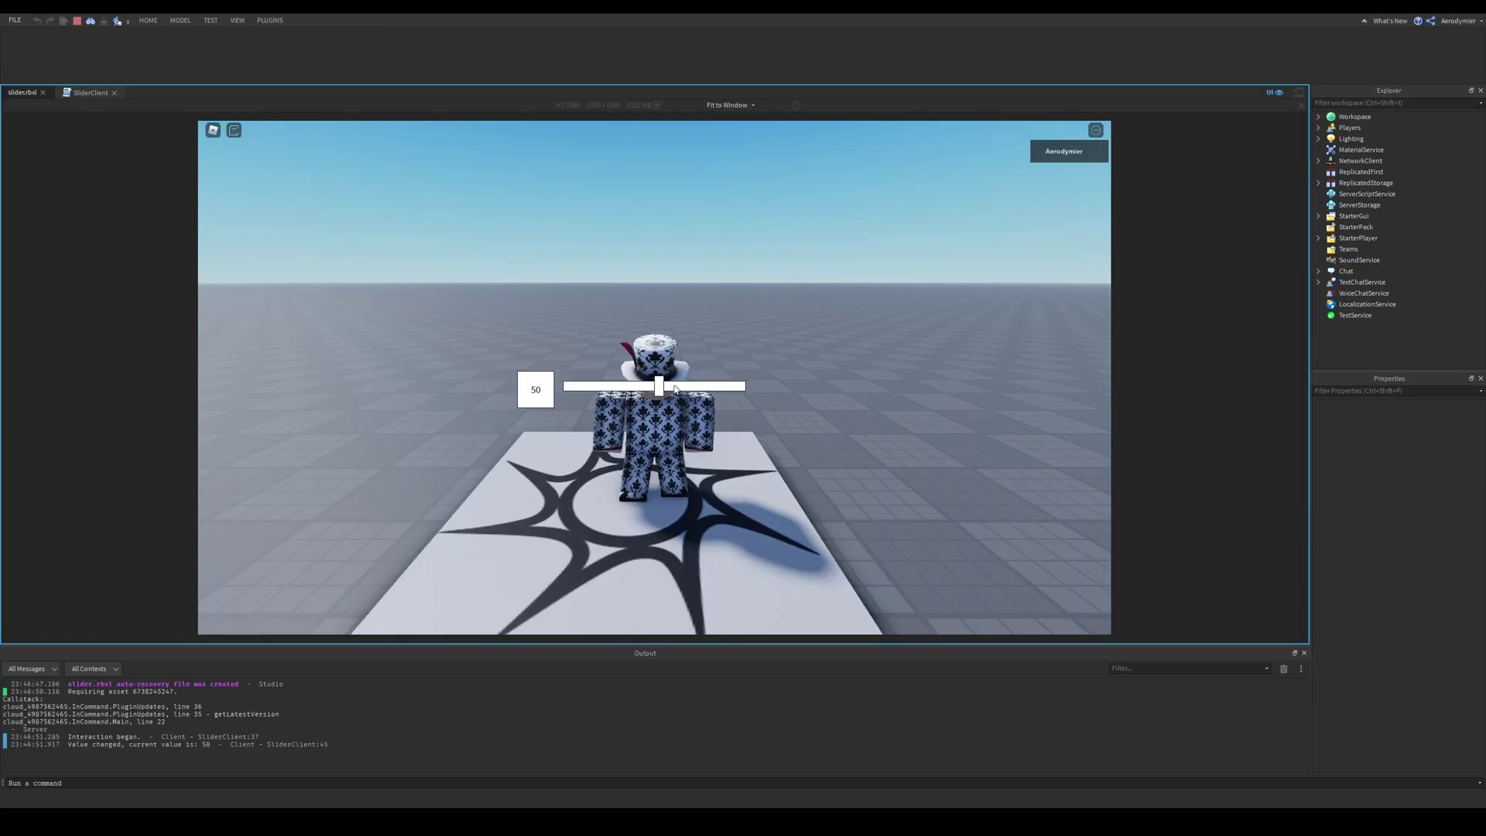
{"action": "mouse_move", "coordinate": [657, 388]}
{"action": "left_mouse_down"}
{"action": "mouse_move", "coordinate": [788, 398]}
{"action": "mouse_move", "coordinate": [478, 384]}
{"action": "left_mouse_up"}
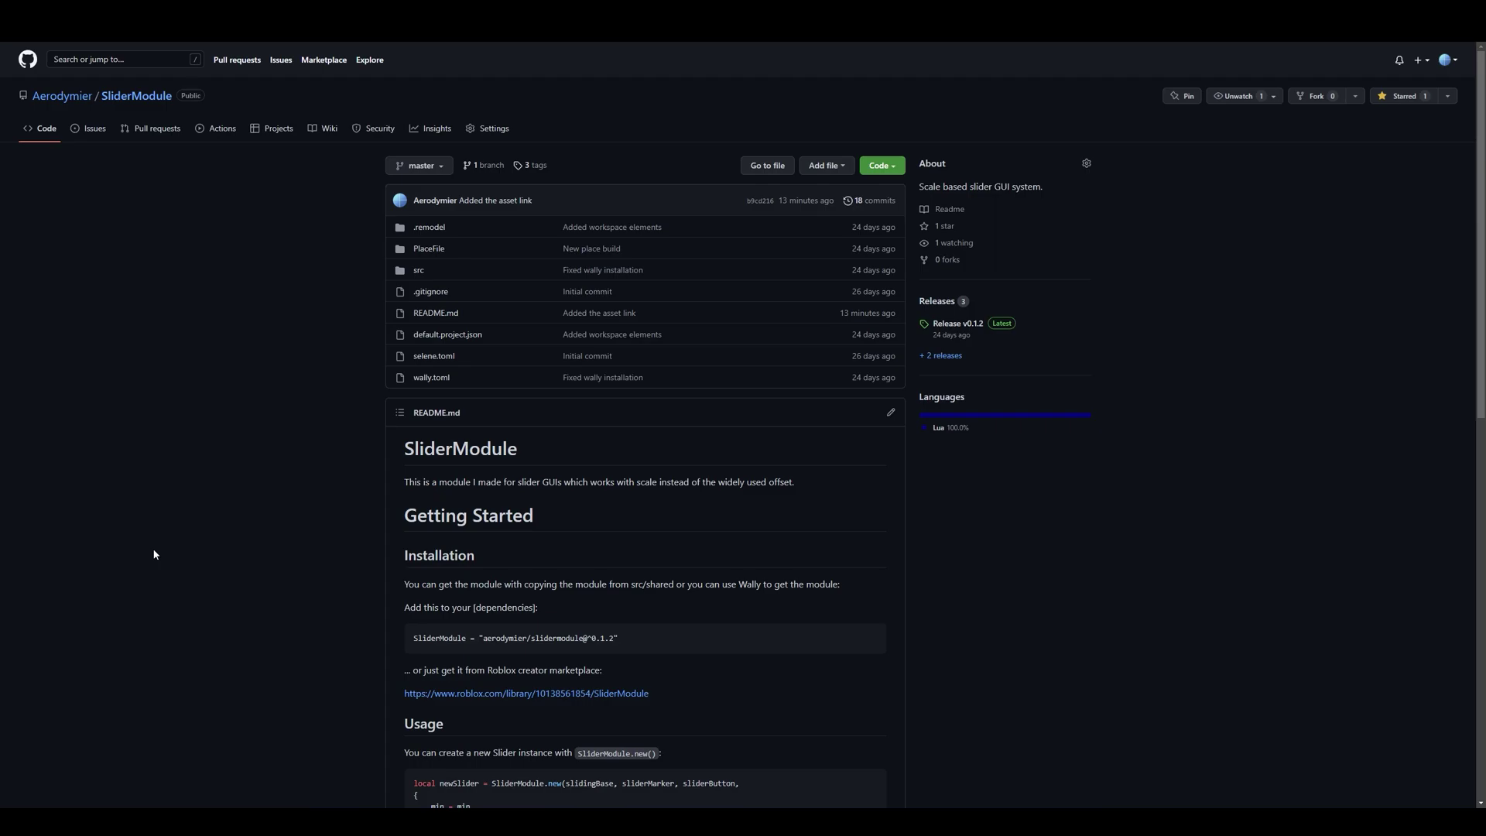
{"action": "scroll", "coordinate": [155, 553], "scroll_direction": "down", "scroll_amount": 2}
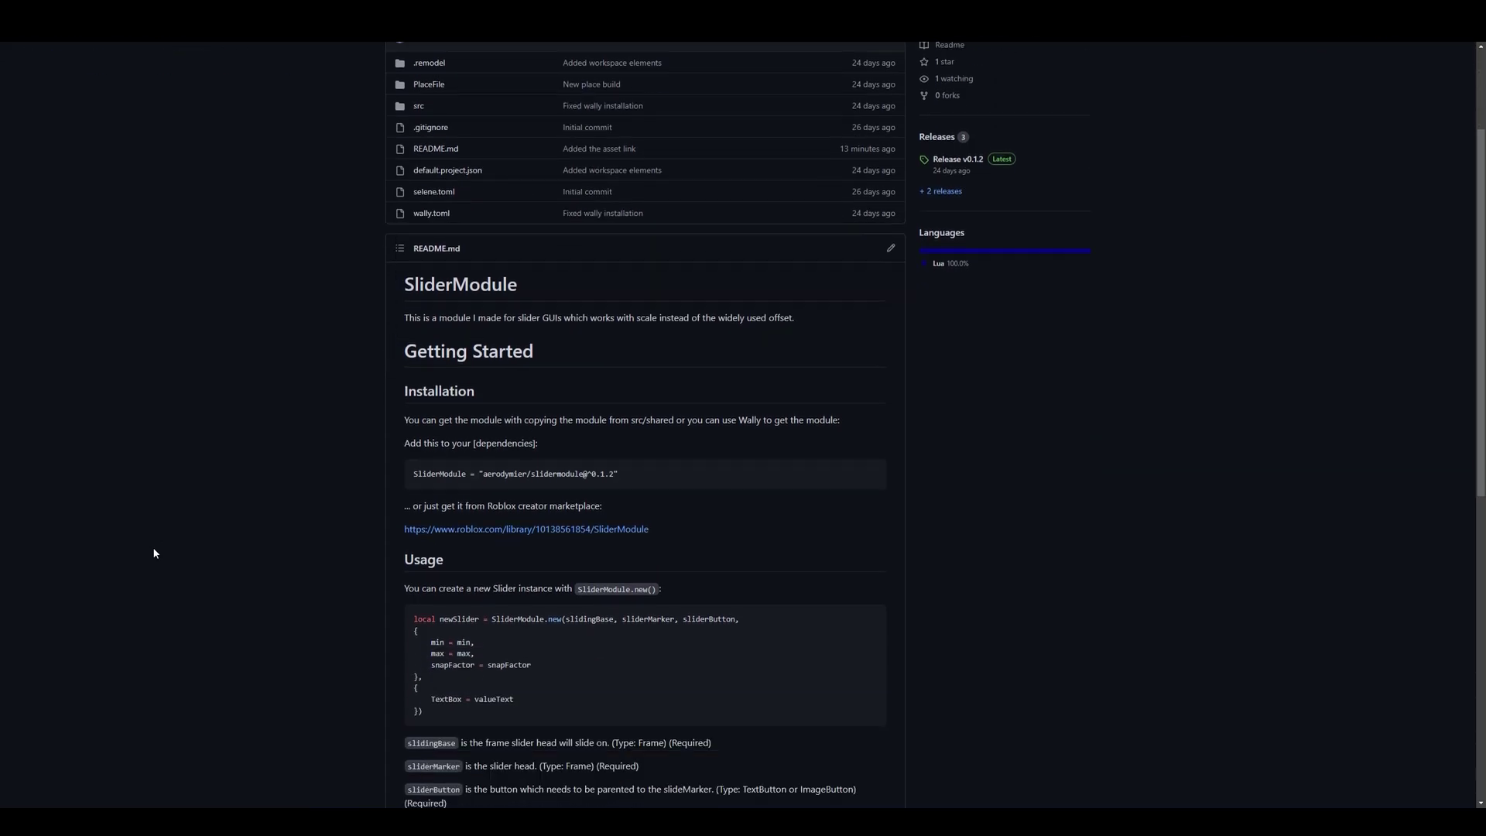
{"action": "scroll", "coordinate": [206, 524], "scroll_direction": "down", "scroll_amount": 5}
{"action": "scroll", "coordinate": [206, 524], "scroll_direction": "down", "scroll_amount": 3}
{"action": "scroll", "coordinate": [206, 526], "scroll_direction": "up", "scroll_amount": 4}
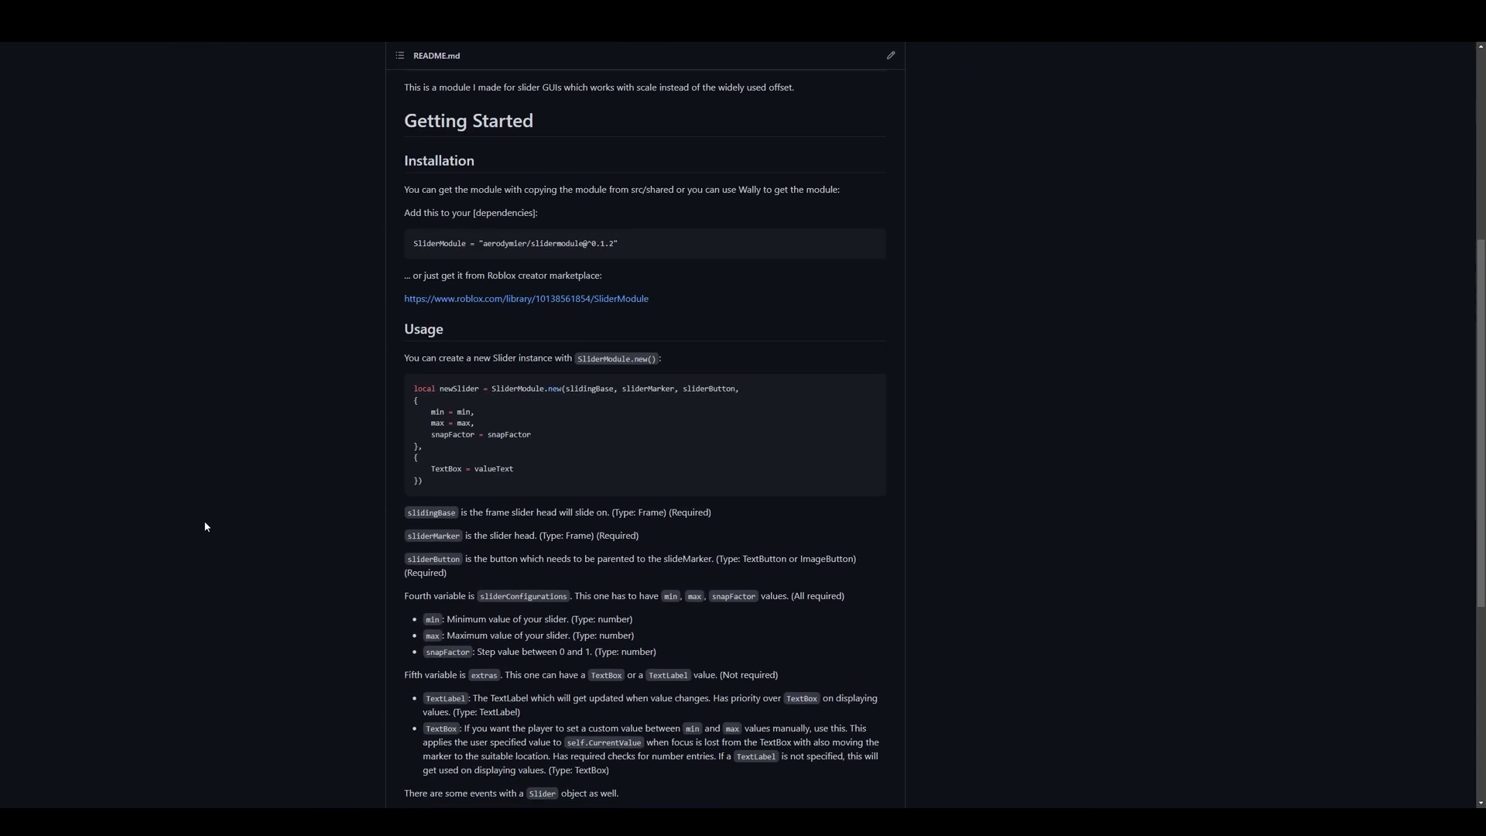
{"action": "scroll", "coordinate": [205, 524], "scroll_direction": "up", "scroll_amount": 4}
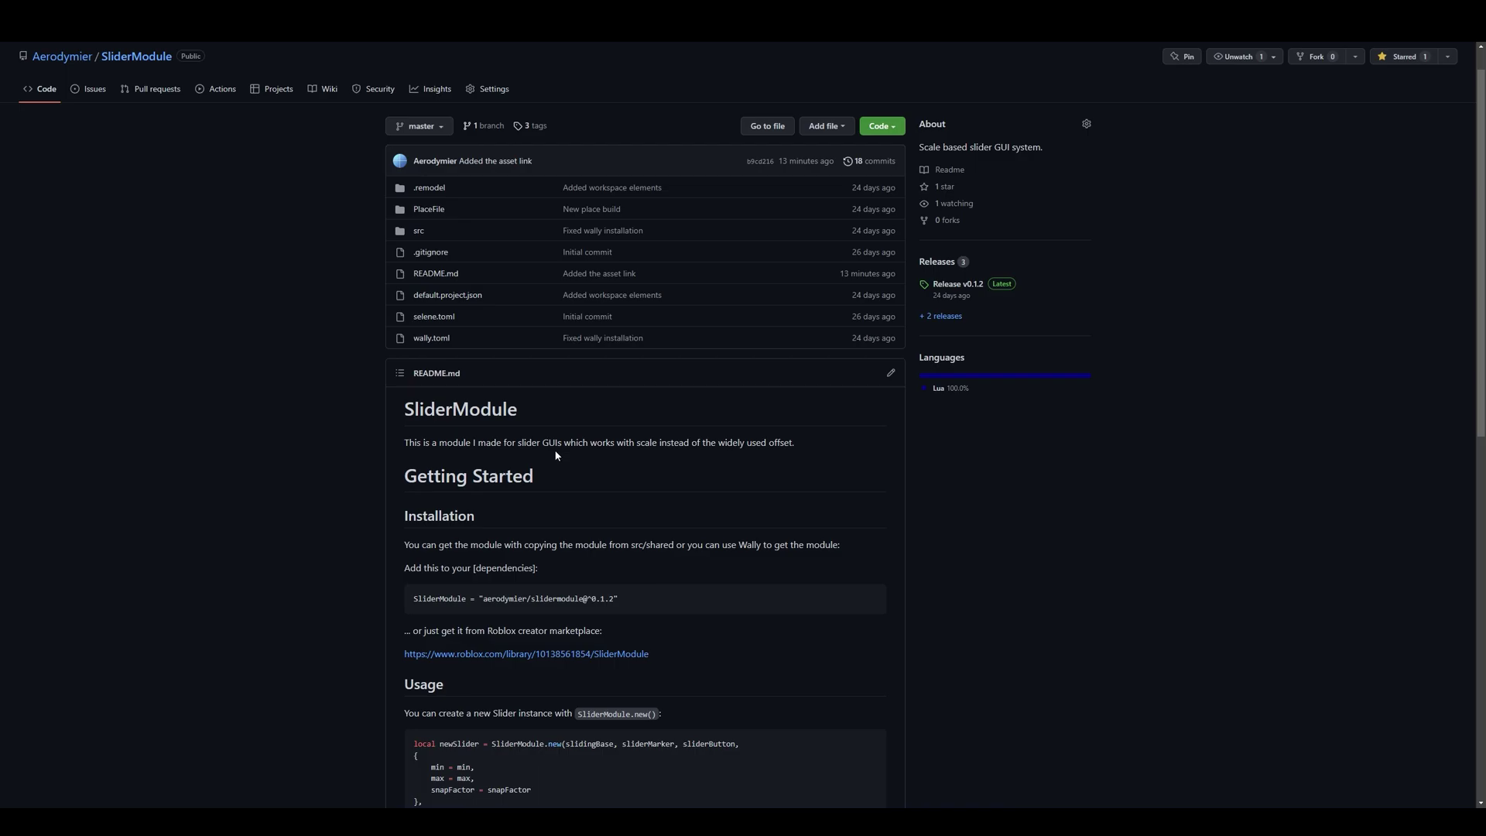
{"action": "scroll", "coordinate": [556, 455], "scroll_direction": "down", "scroll_amount": 3}
{"action": "scroll", "coordinate": [556, 456], "scroll_direction": "down", "scroll_amount": 3}
{"action": "scroll", "coordinate": [555, 457], "scroll_direction": "down", "scroll_amount": 1}
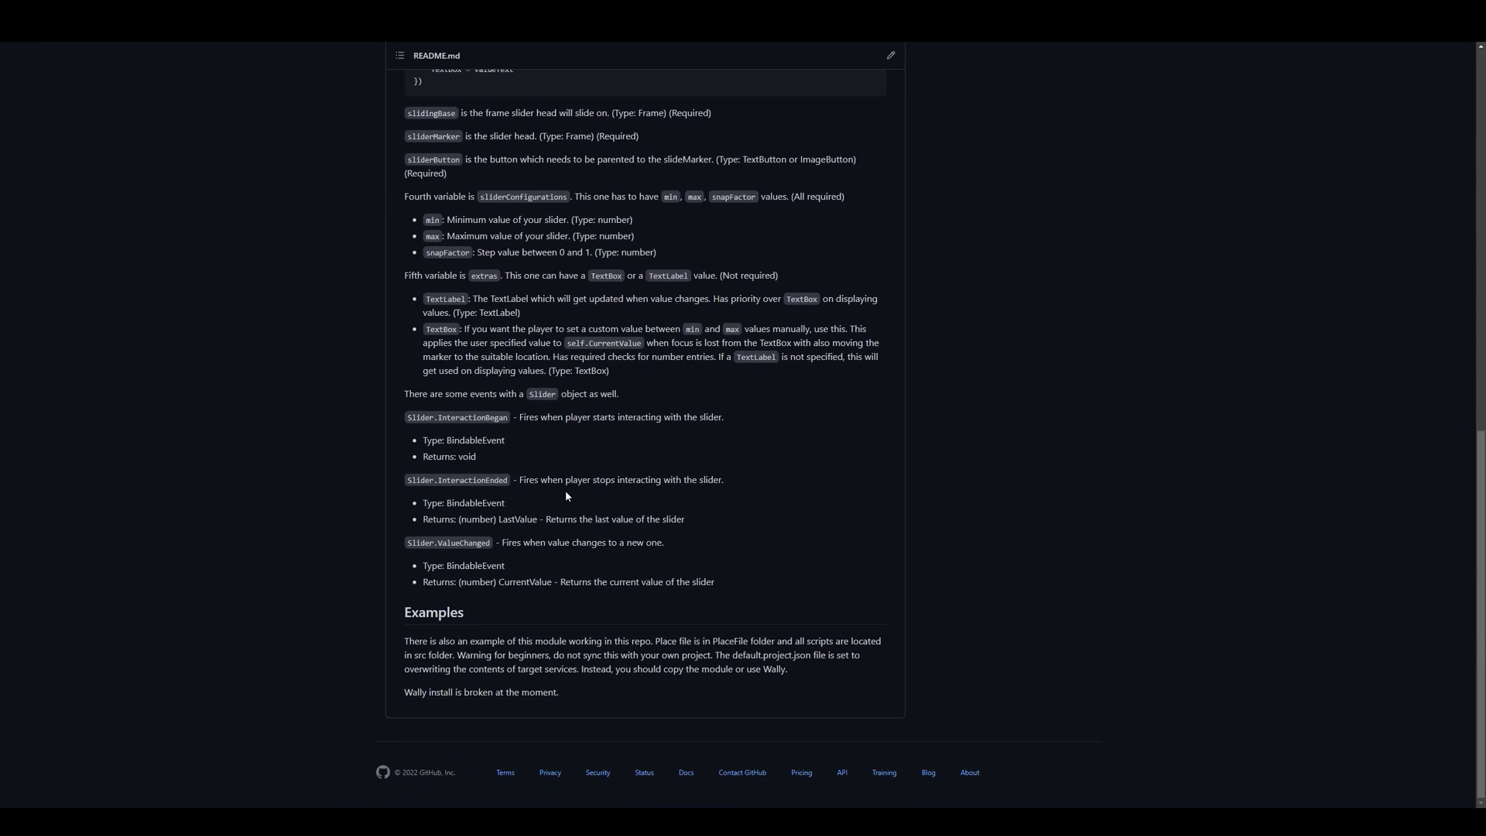
{"action": "scroll", "coordinate": [540, 547], "scroll_direction": "up", "scroll_amount": 5}
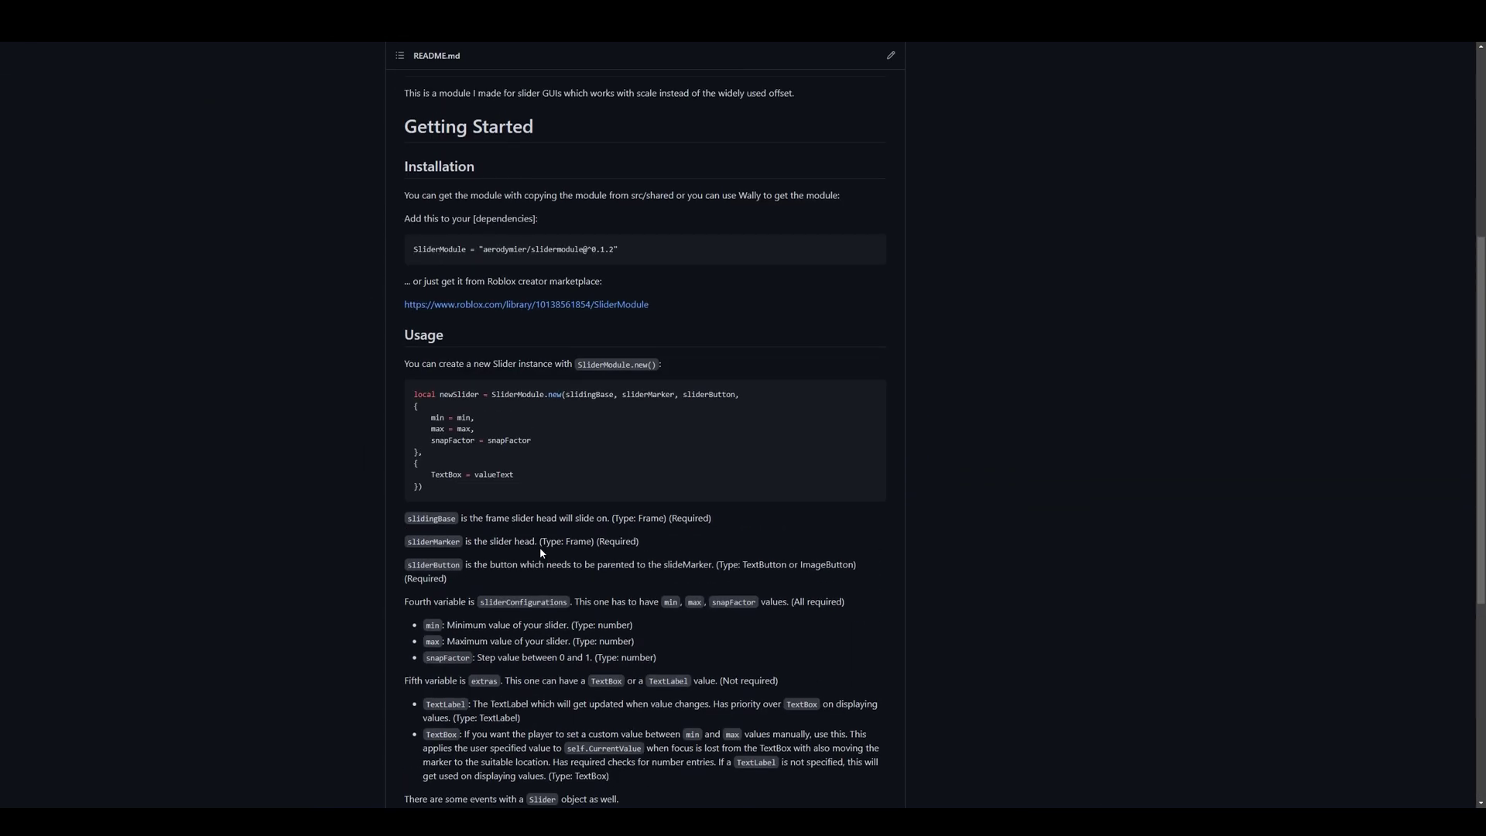
{"action": "scroll", "coordinate": [540, 546], "scroll_direction": "up", "scroll_amount": 2}
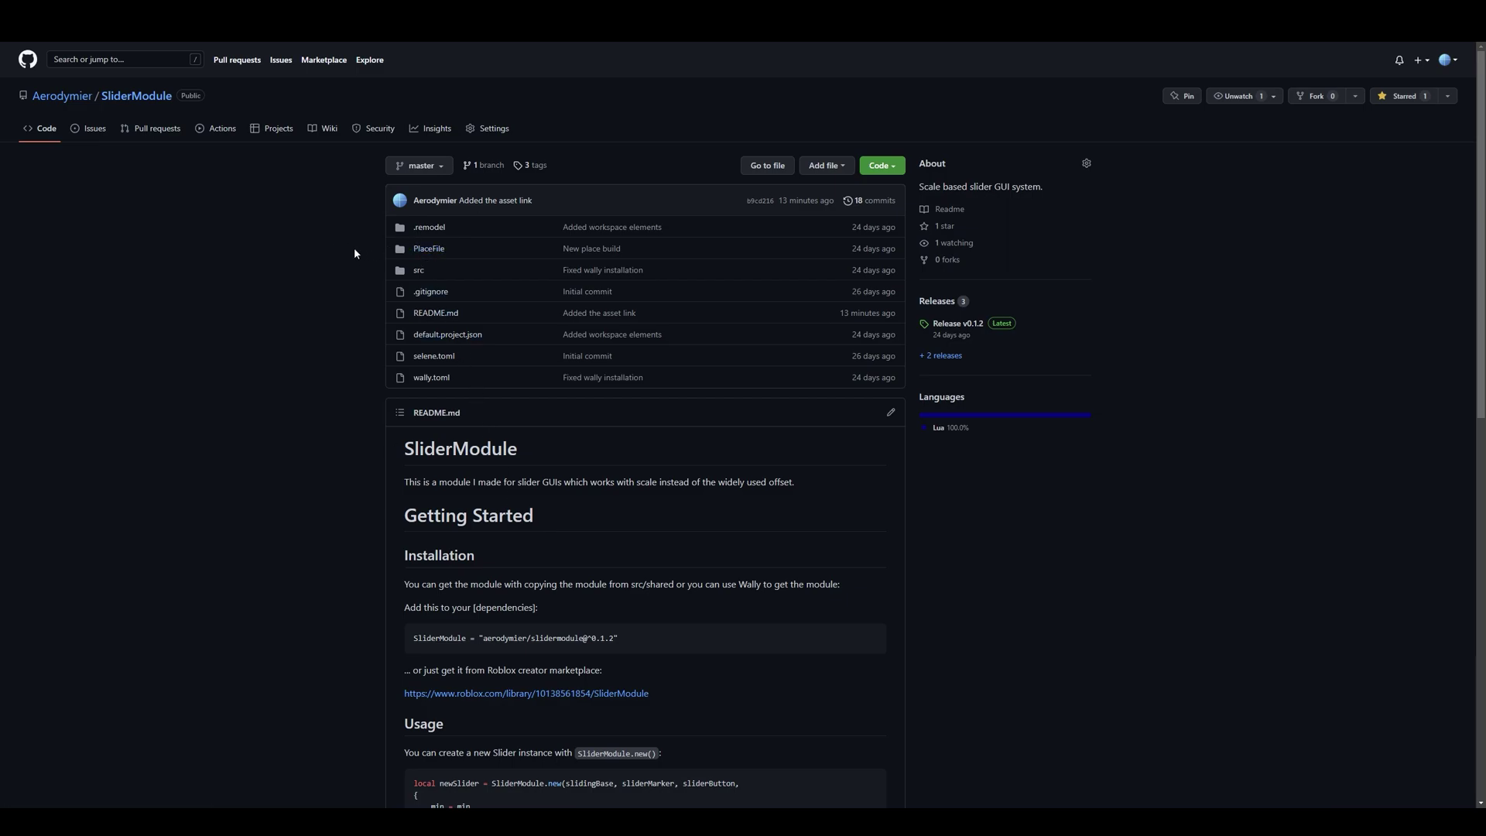
{"action": "left_click", "coordinate": [433, 254]}
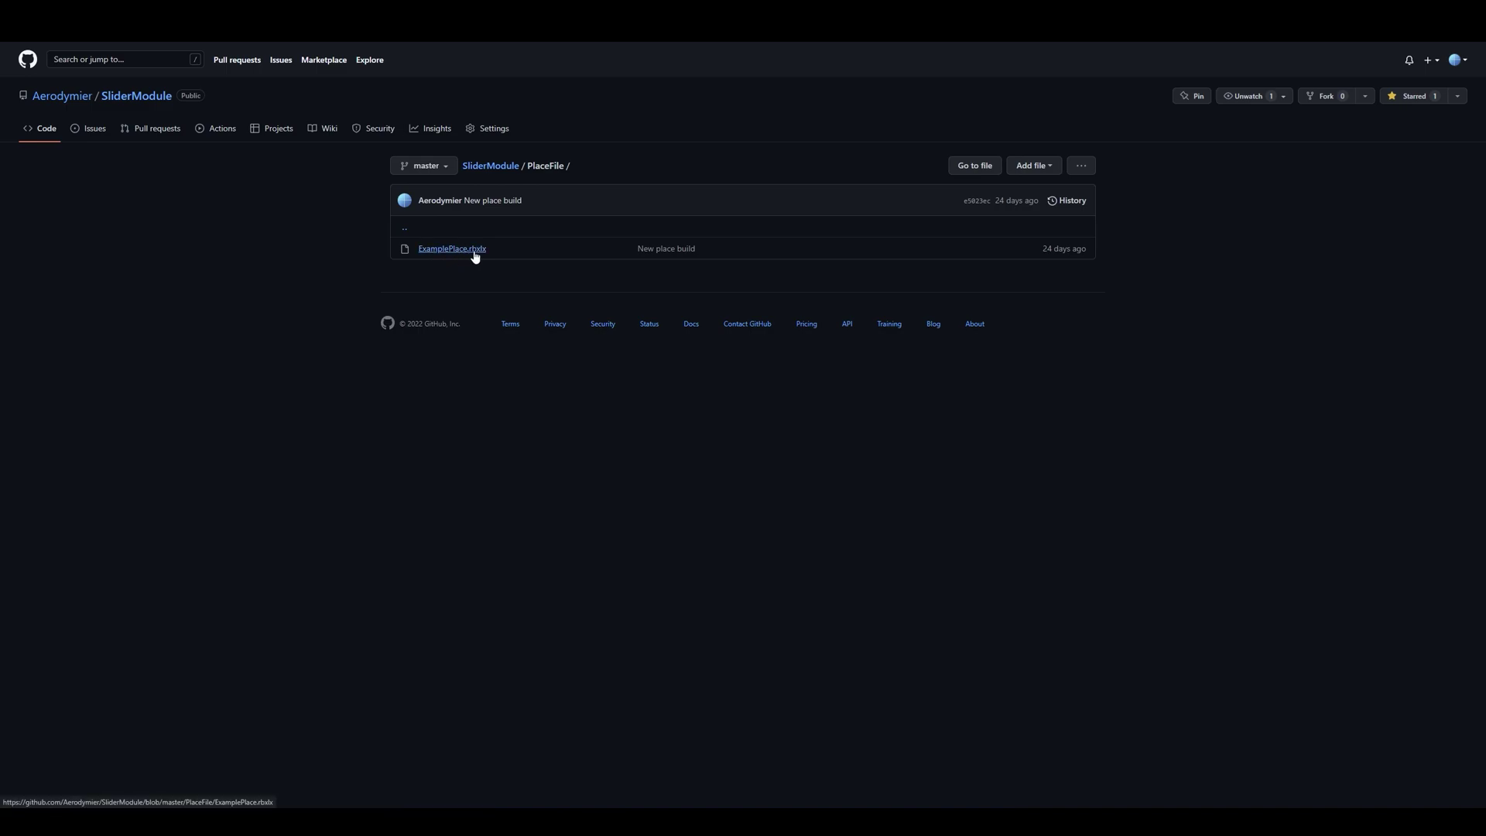
{"action": "left_click", "coordinate": [438, 253]}
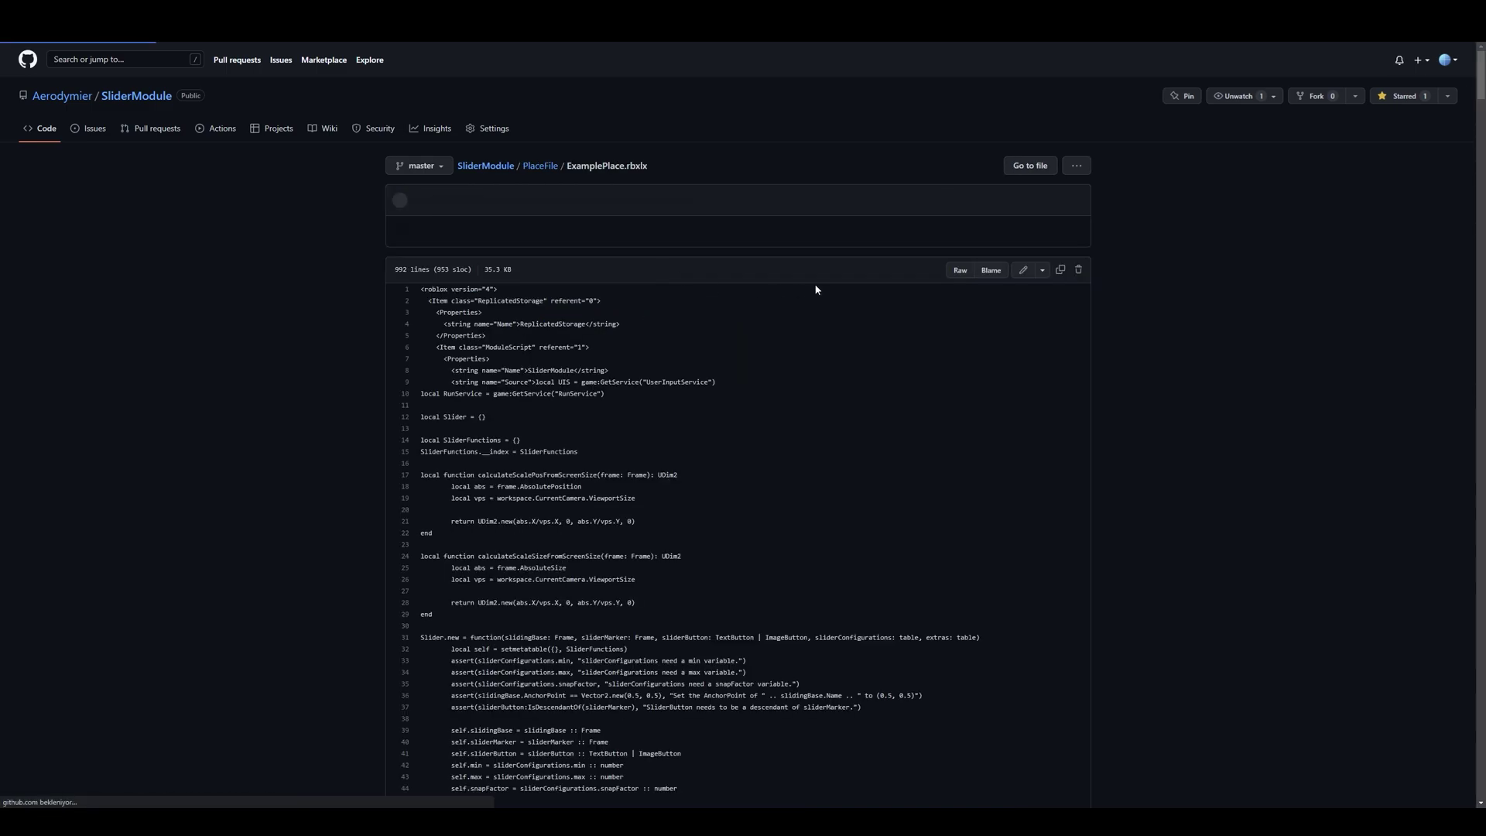
{"action": "left_click", "coordinate": [1079, 171]}
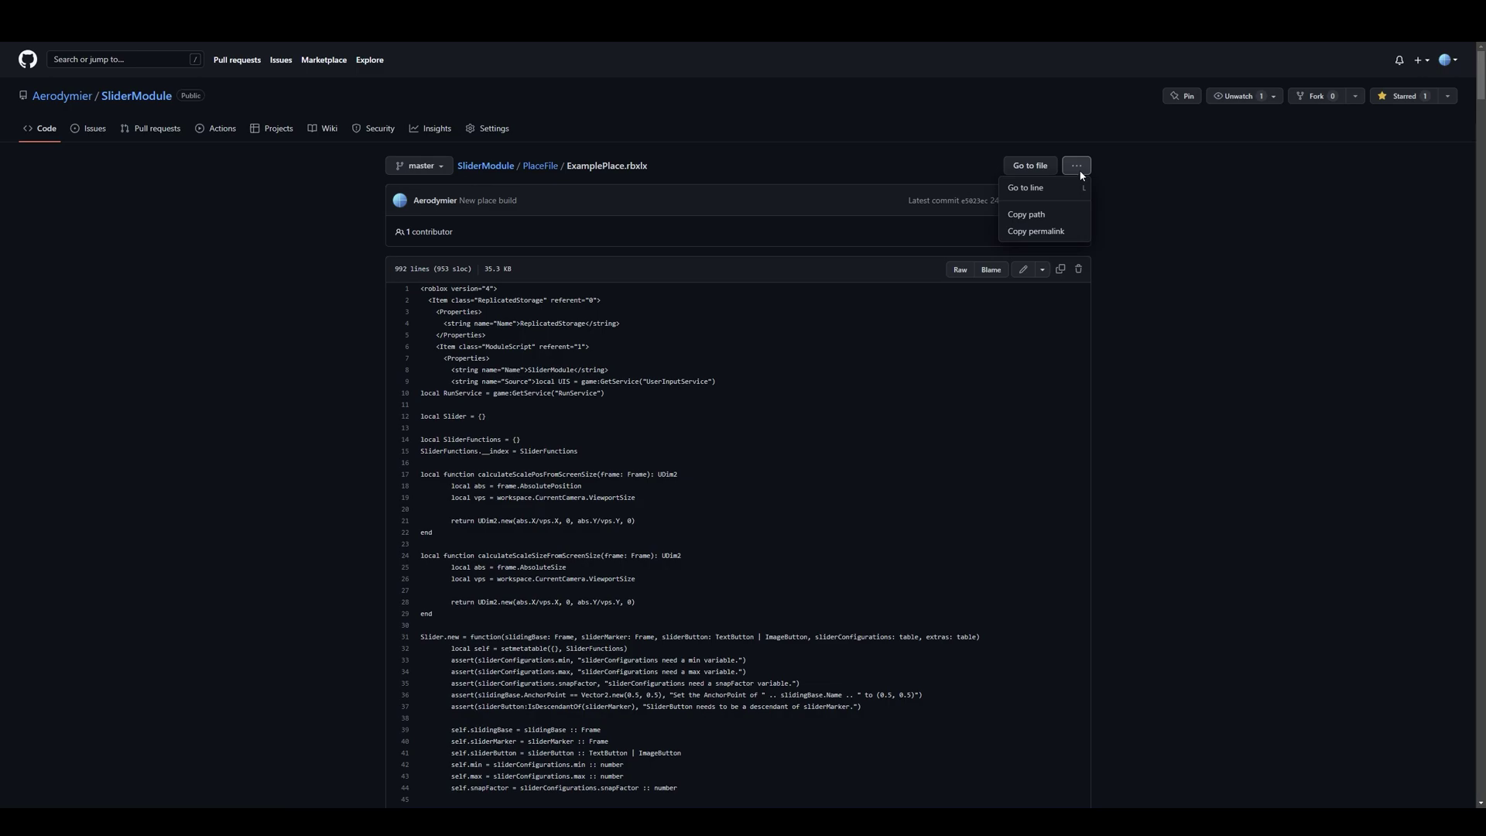
{"action": "left_click", "coordinate": [1142, 188]}
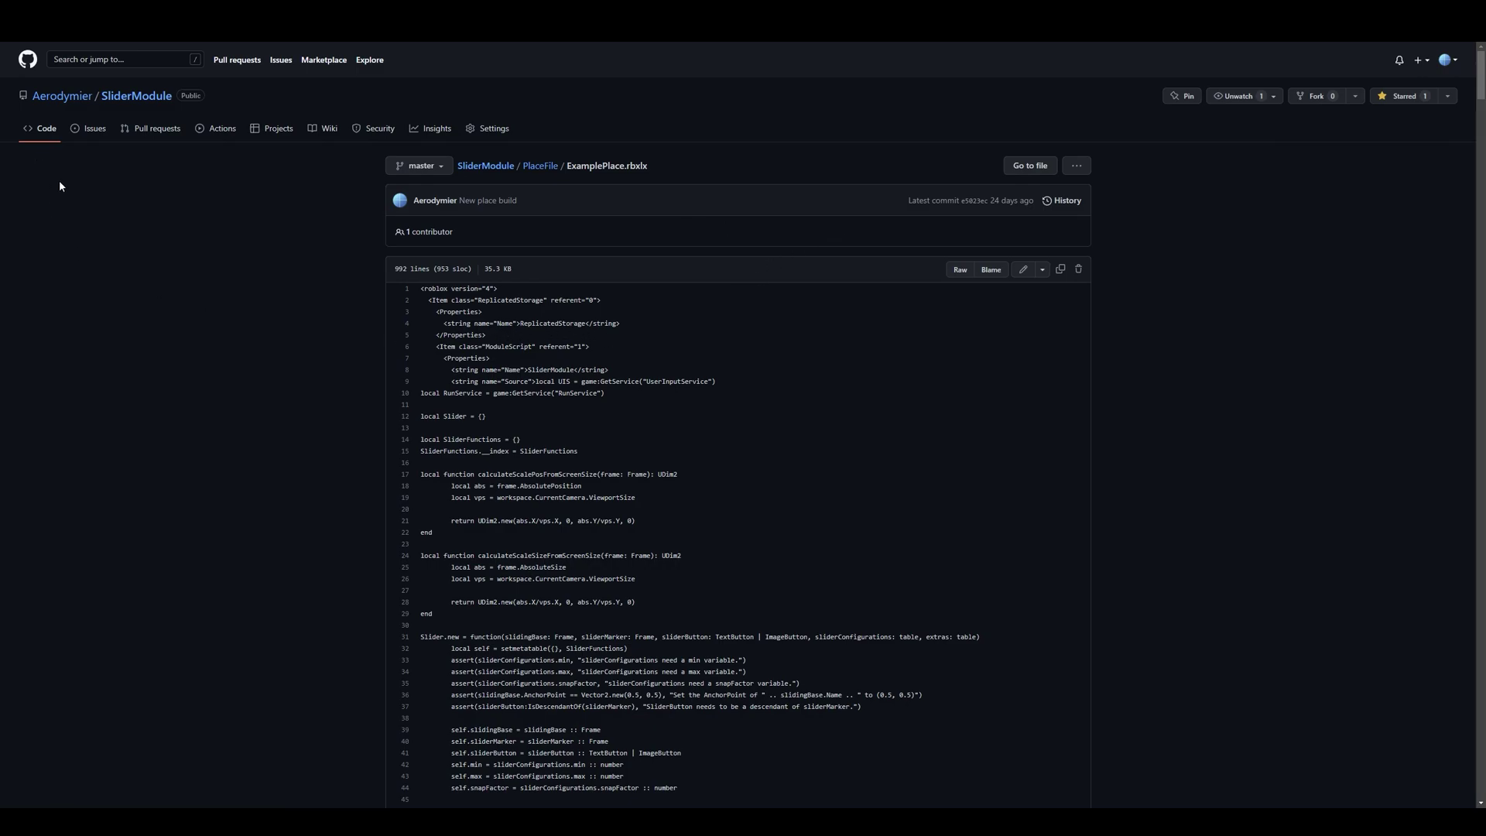
- From the repository root, view the clone/ZIP options, revisit PlaceFile, then open Issues
{"action": "key", "text": "alt+Left"}
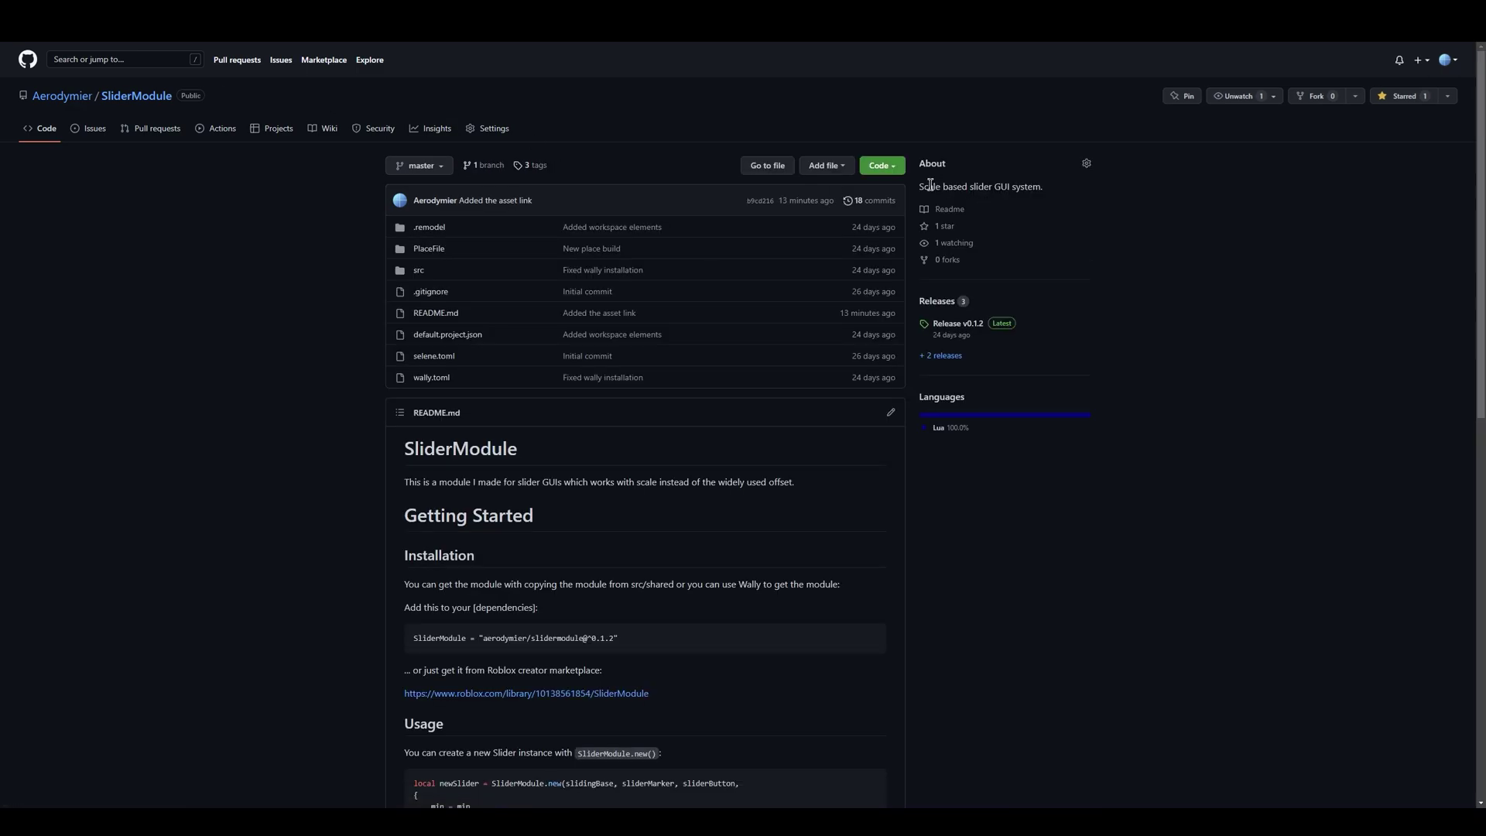
{"action": "left_click", "coordinate": [891, 177]}
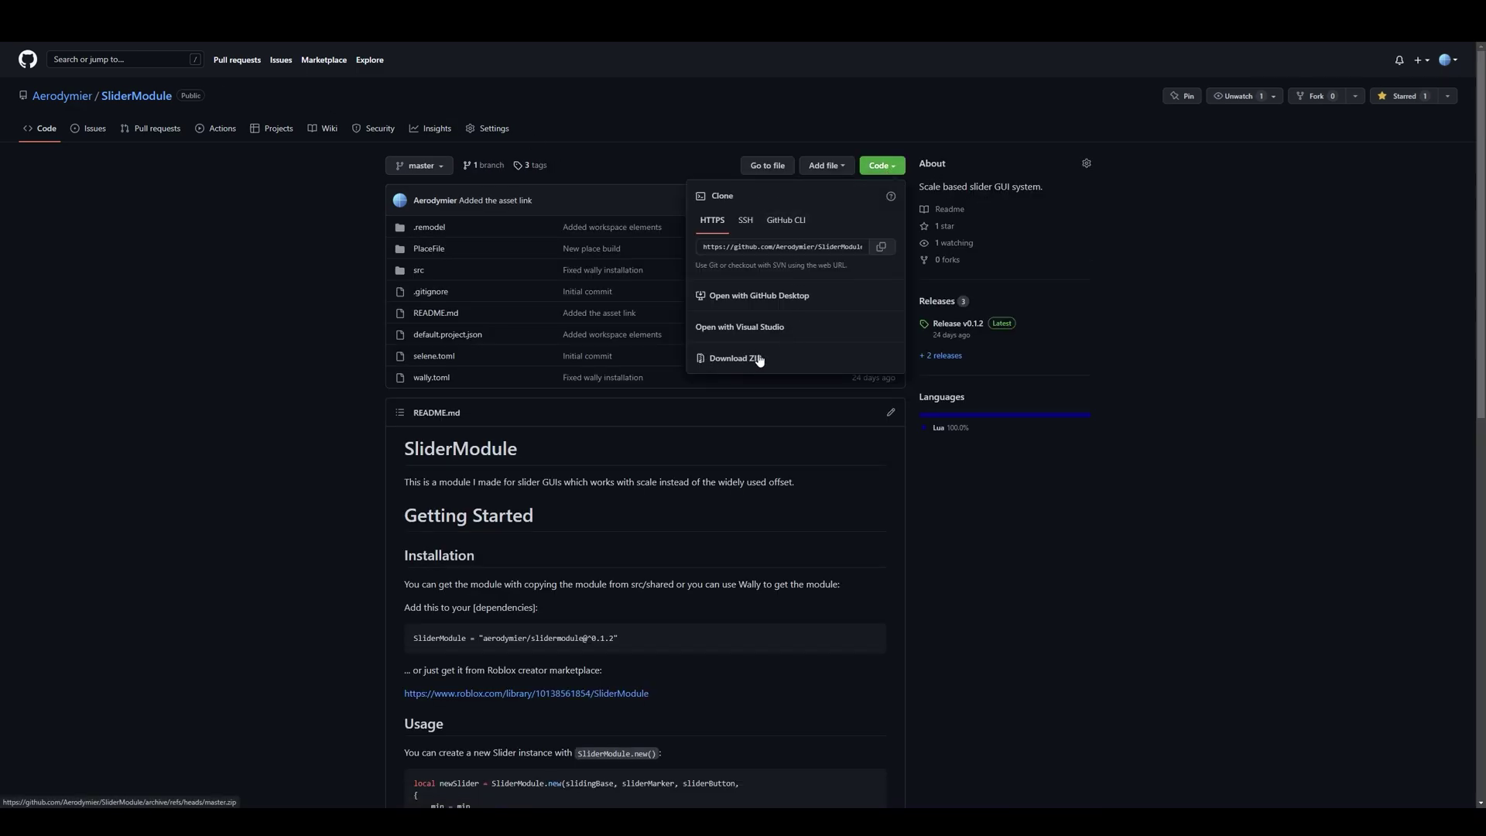
{"action": "left_click", "coordinate": [142, 308]}
{"action": "left_click", "coordinate": [431, 250]}
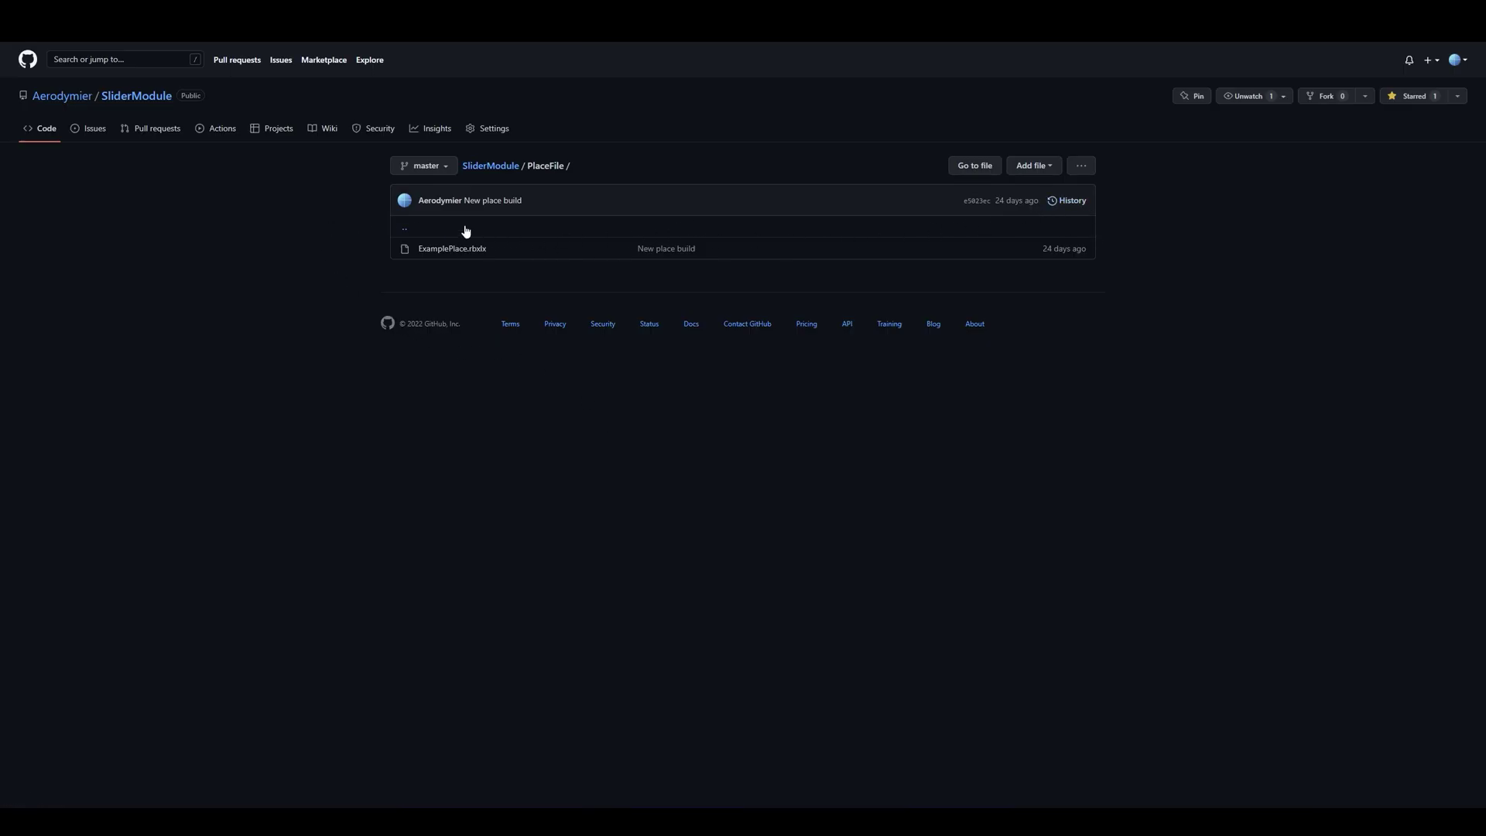
{"action": "left_click", "coordinate": [43, 128]}
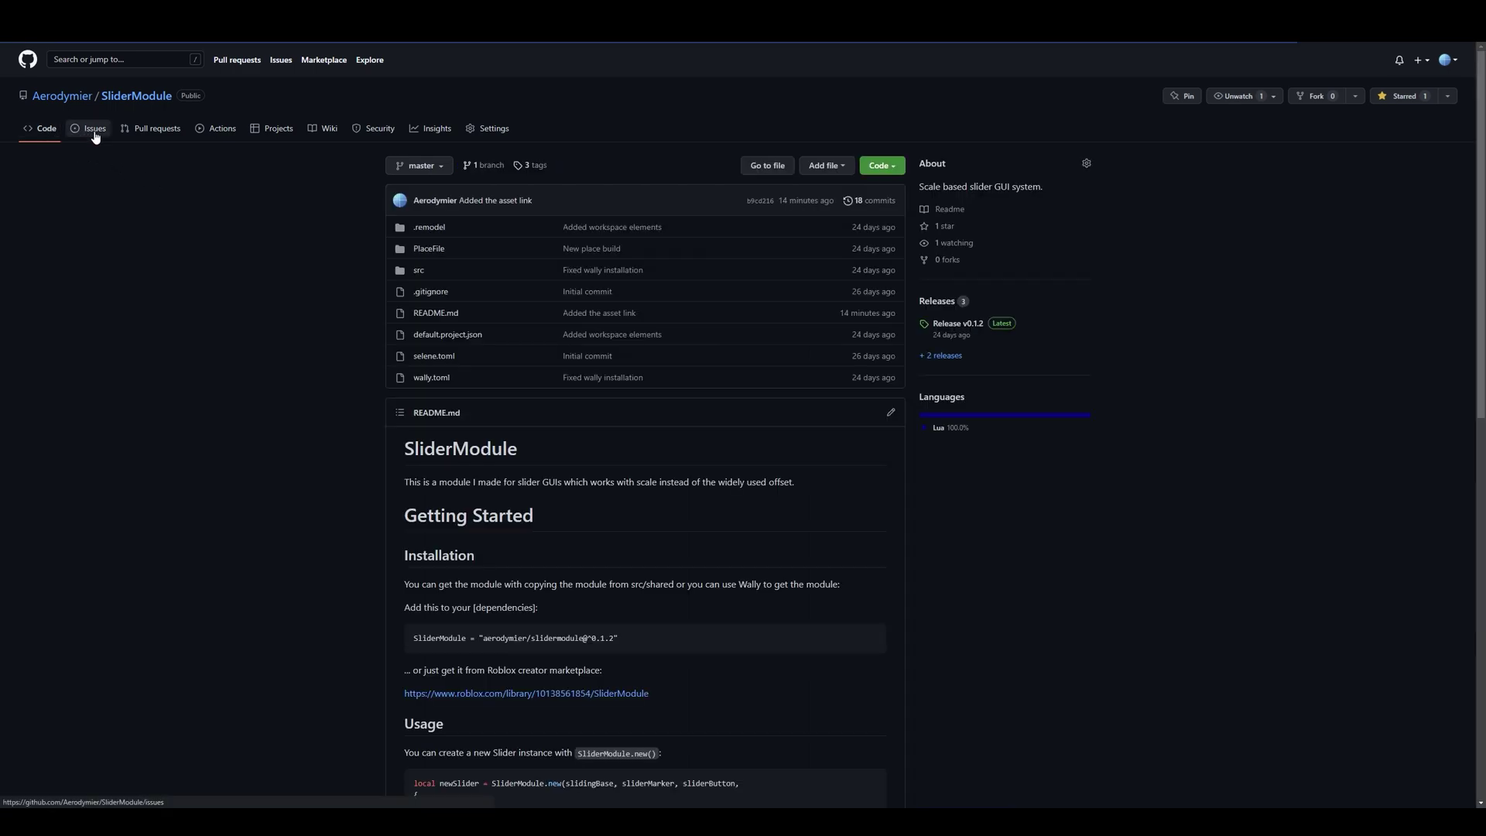